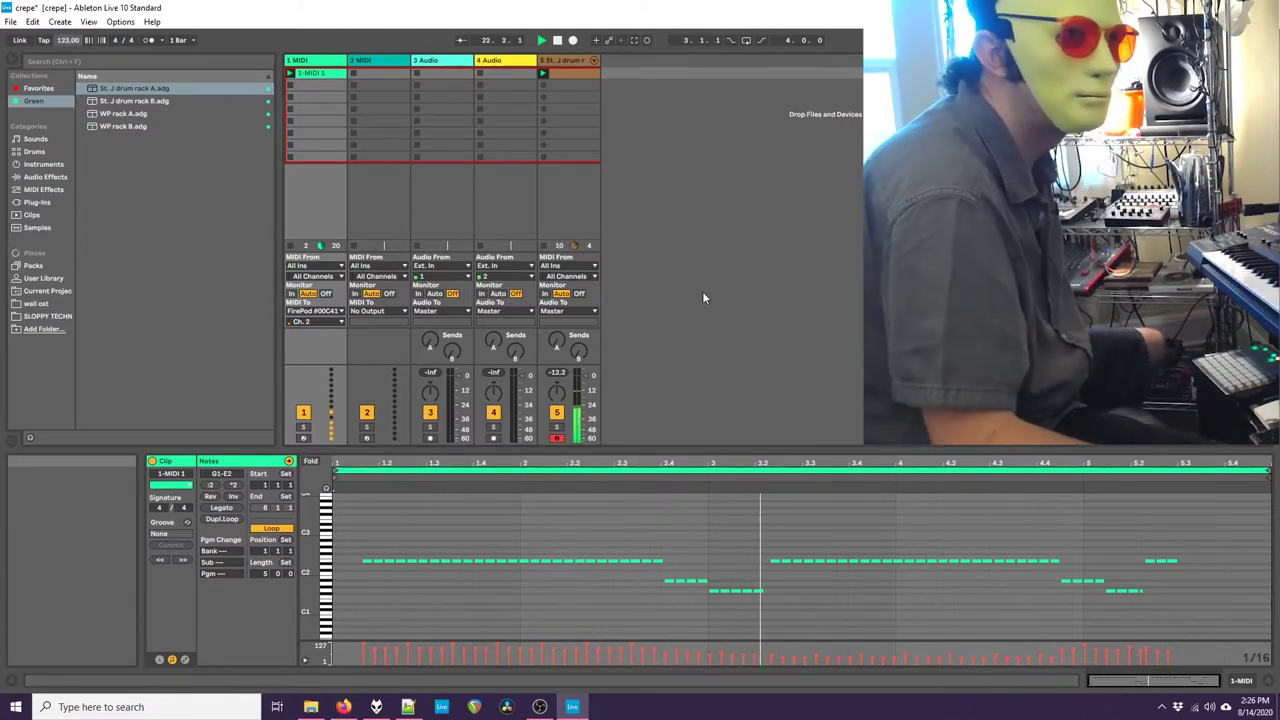
{"action": "left_click_drag", "start_coordinate": [364, 517], "coordinate": [1253, 625]}
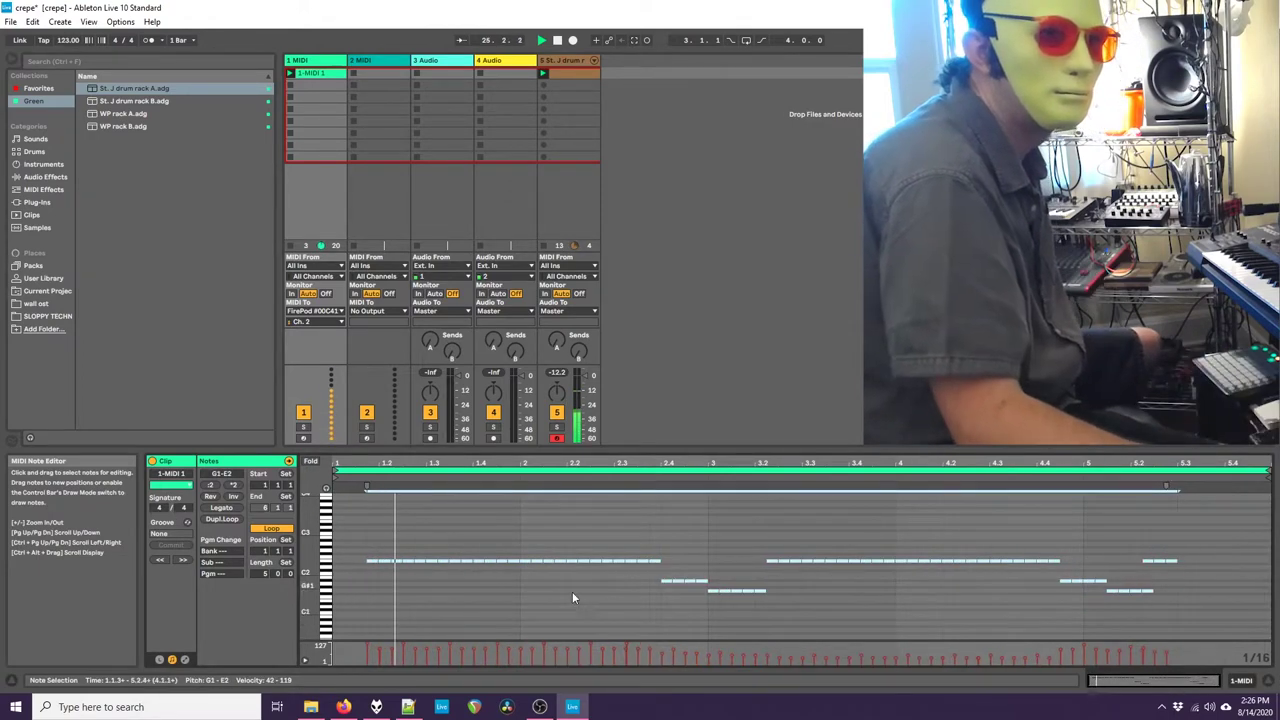
{"action": "key", "text": "super"}
{"action": "type", "text": "obs"}
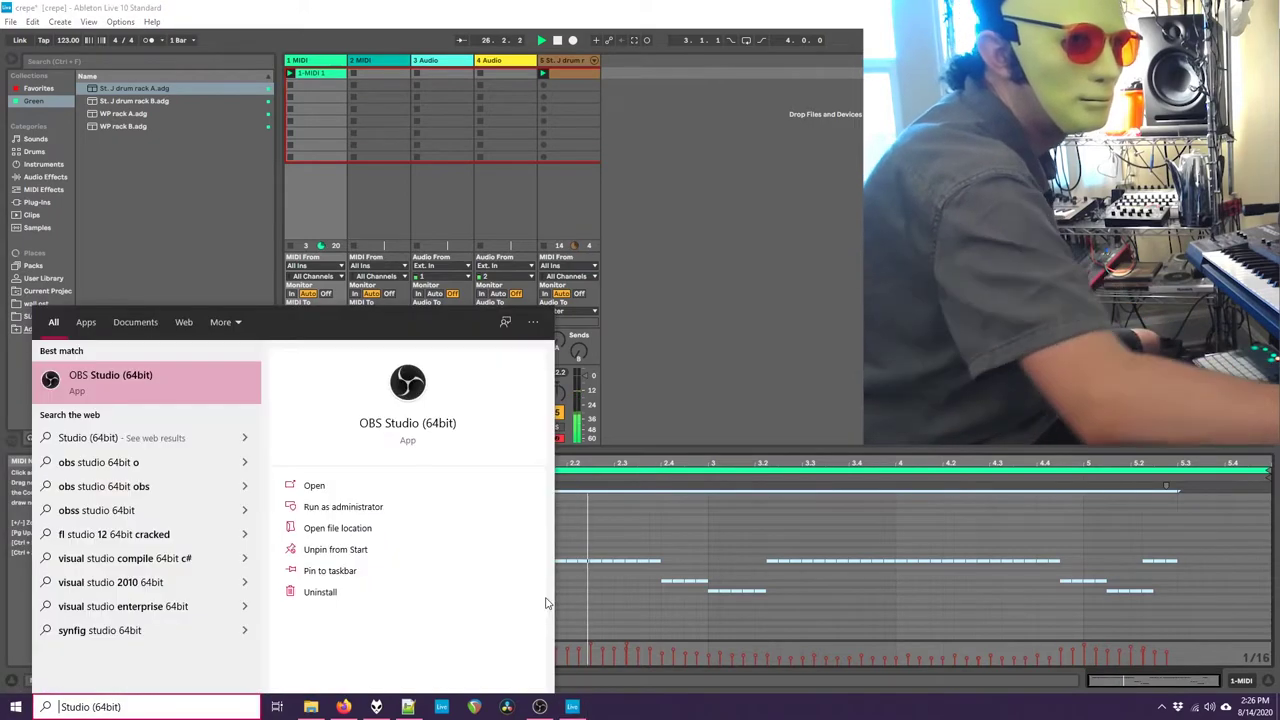
{"action": "left_click", "coordinate": [556, 596]}
{"action": "left_click", "coordinate": [427, 585]}
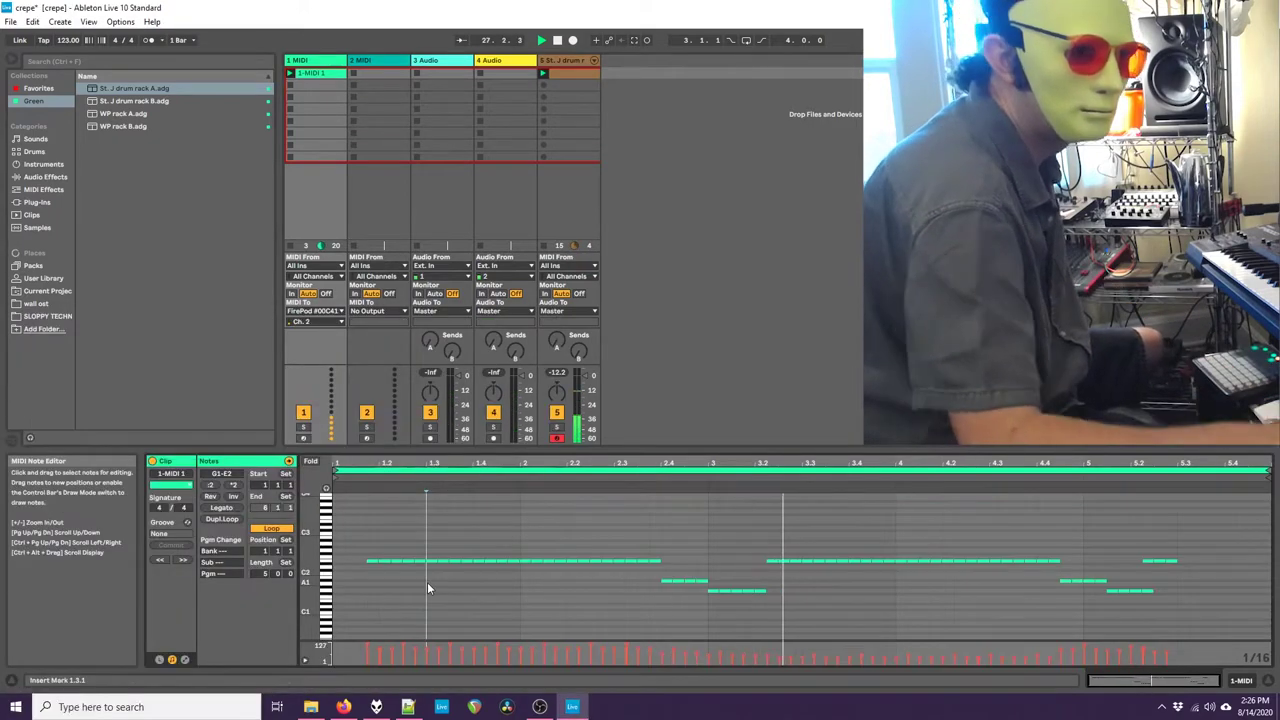
Step: Delete all the notes from the first clip on track 1
{"action": "key", "text": "ctrl+a"}
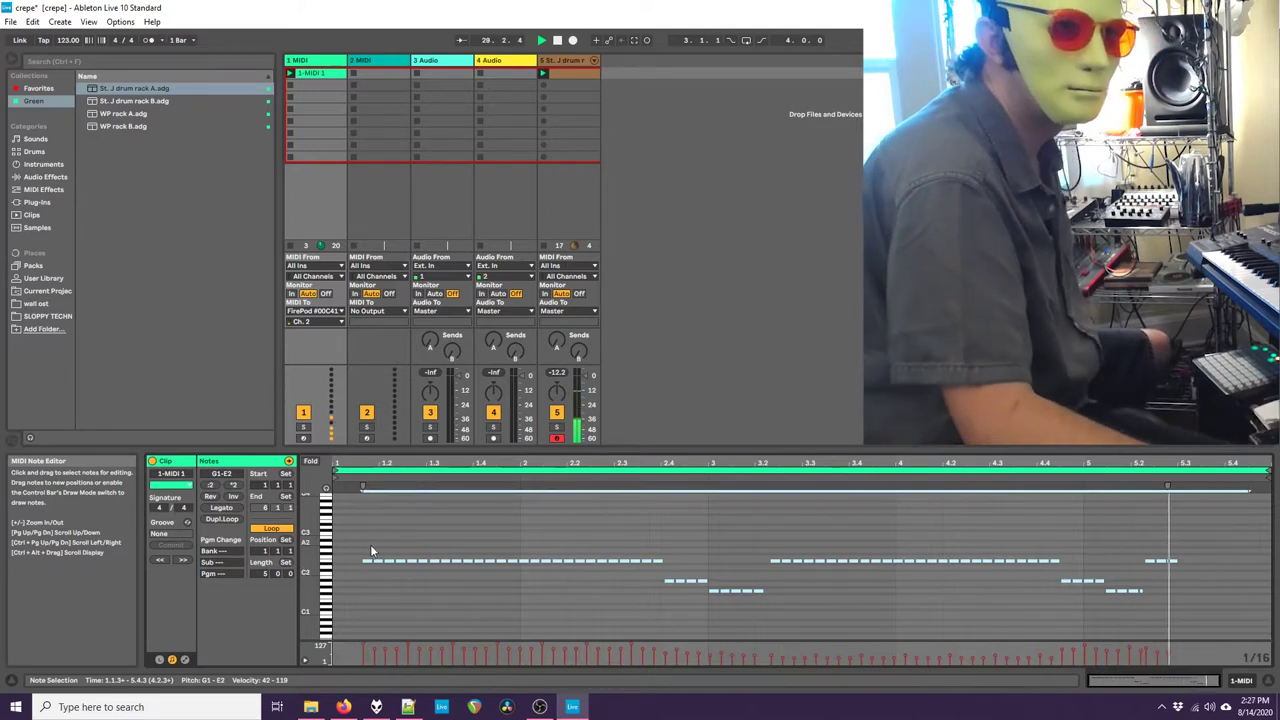
{"action": "left_click_drag", "start_coordinate": [358, 517], "coordinate": [1189, 610]}
{"action": "key", "text": "Delete"}
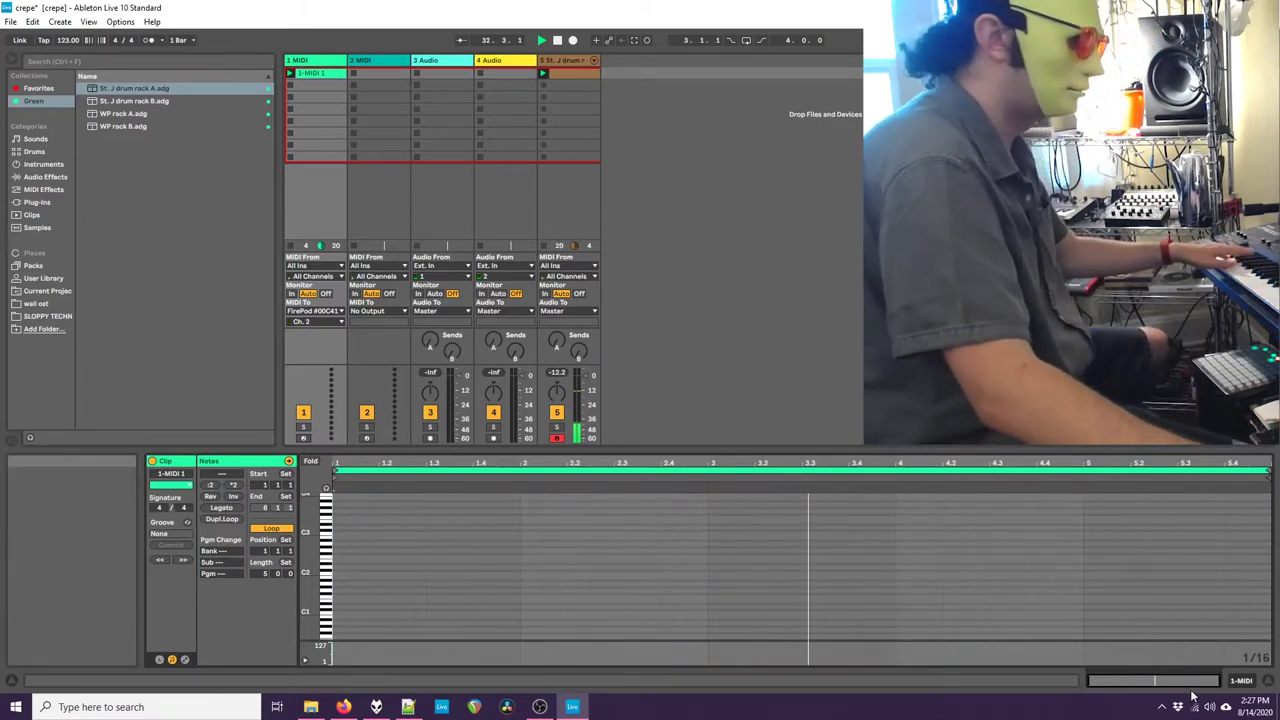
Step: Record a new take into track 1's second clip slot and loop it from bar 2 for 8 bars
{"action": "left_click", "coordinate": [303, 437]}
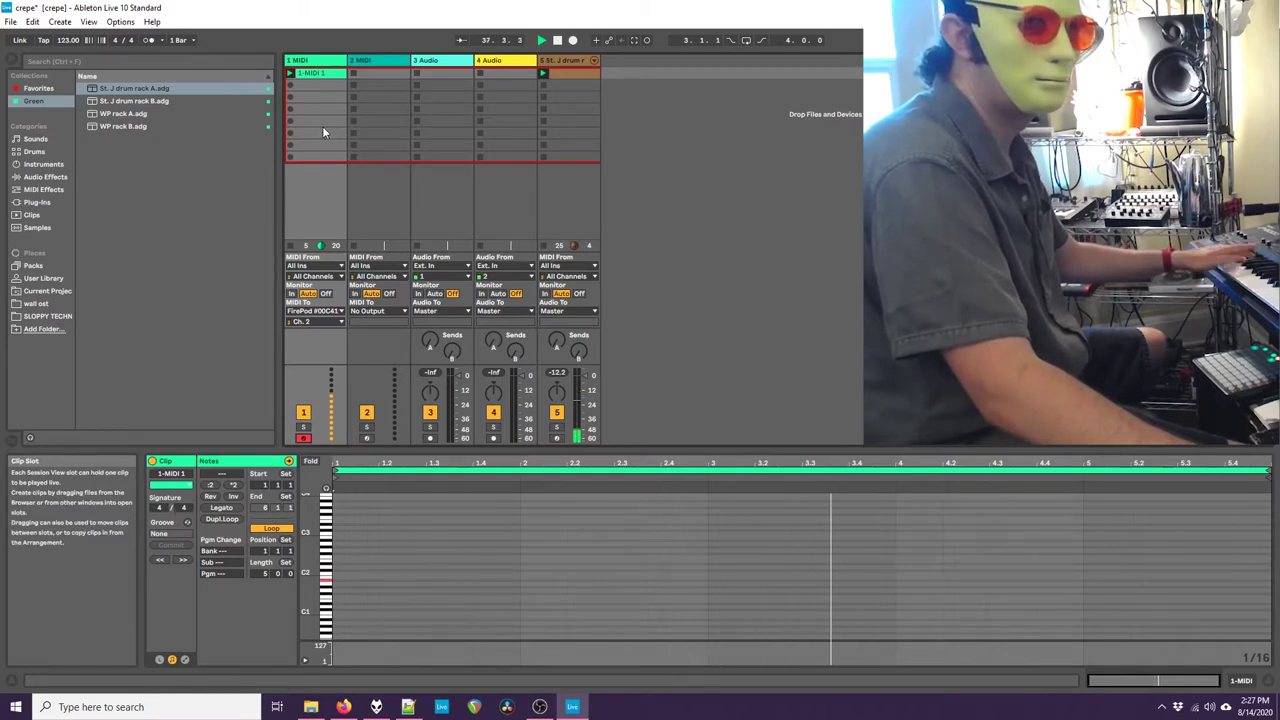
{"action": "left_click", "coordinate": [290, 85]}
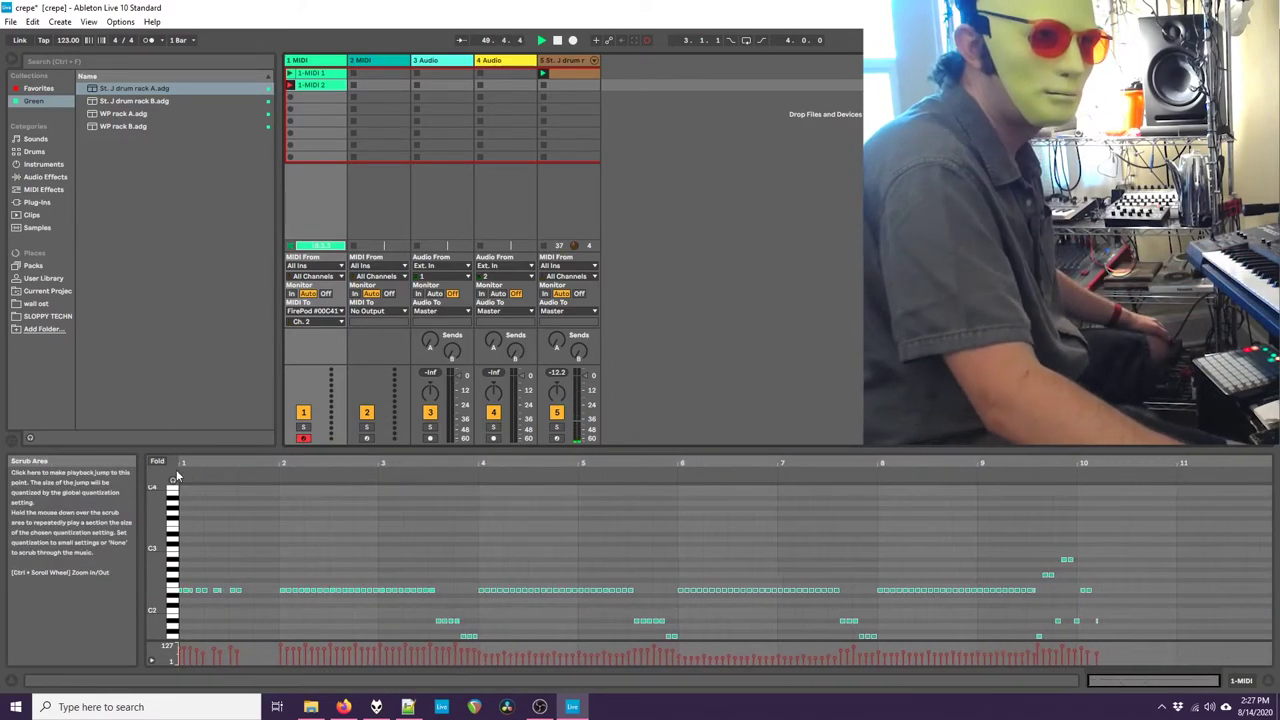
{"action": "left_click_drag", "start_coordinate": [342, 471], "coordinate": [422, 471]}
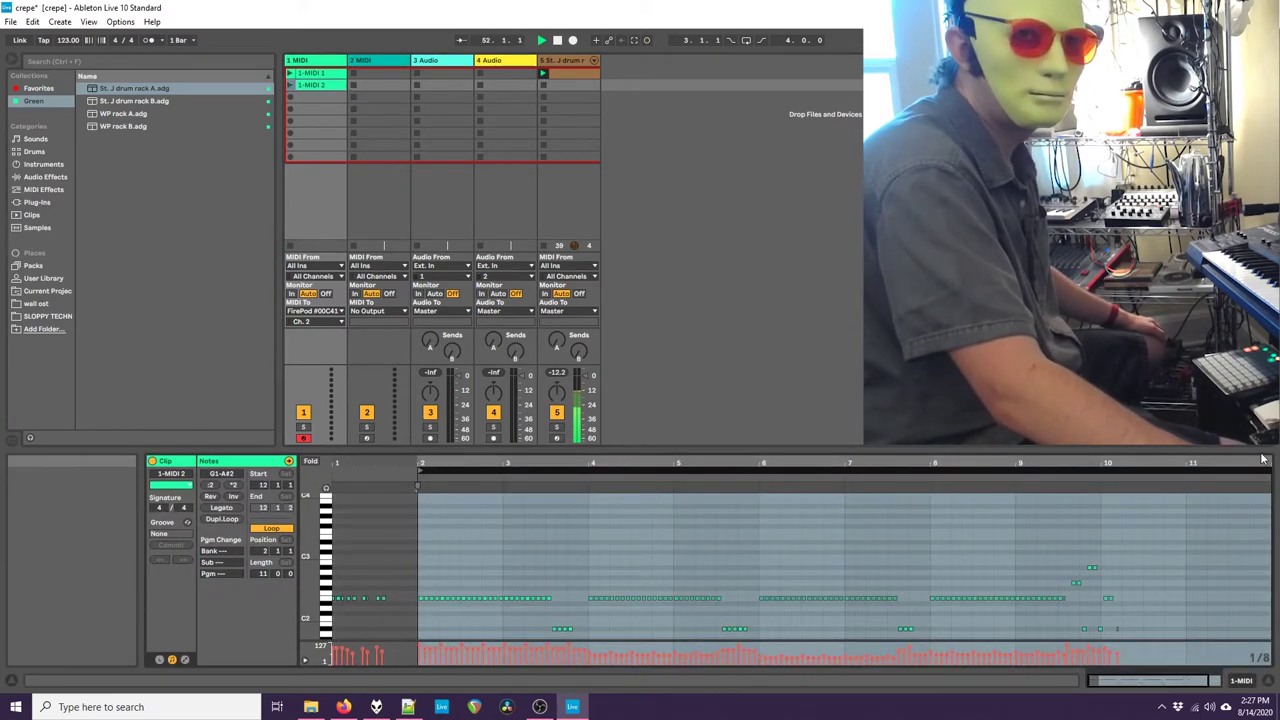
{"action": "left_click_drag", "start_coordinate": [1268, 470], "coordinate": [1101, 488]}
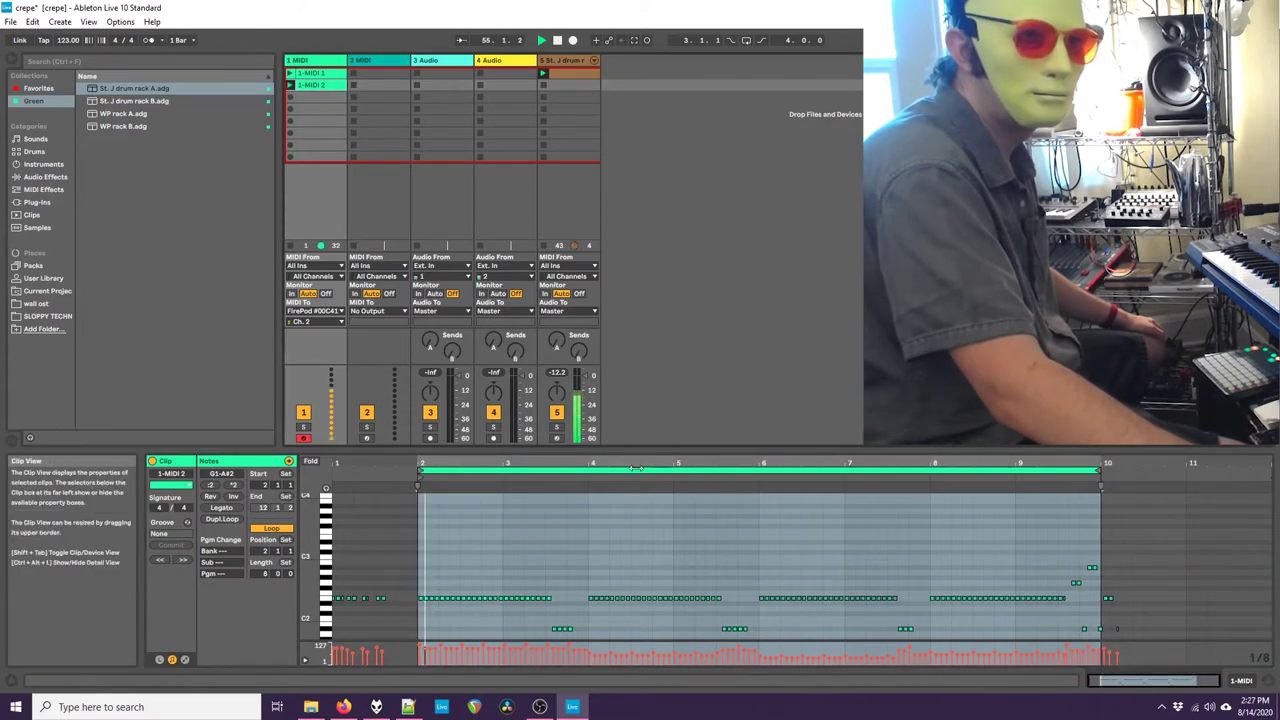
Step: Select all notes in the new clip and nudge them slightly earlier so the first note of bar 2 starts on the bar line
{"action": "left_click_drag", "start_coordinate": [593, 463], "coordinate": [1070, 556]}
{"action": "left_click_drag", "start_coordinate": [880, 463], "coordinate": [737, 457]}
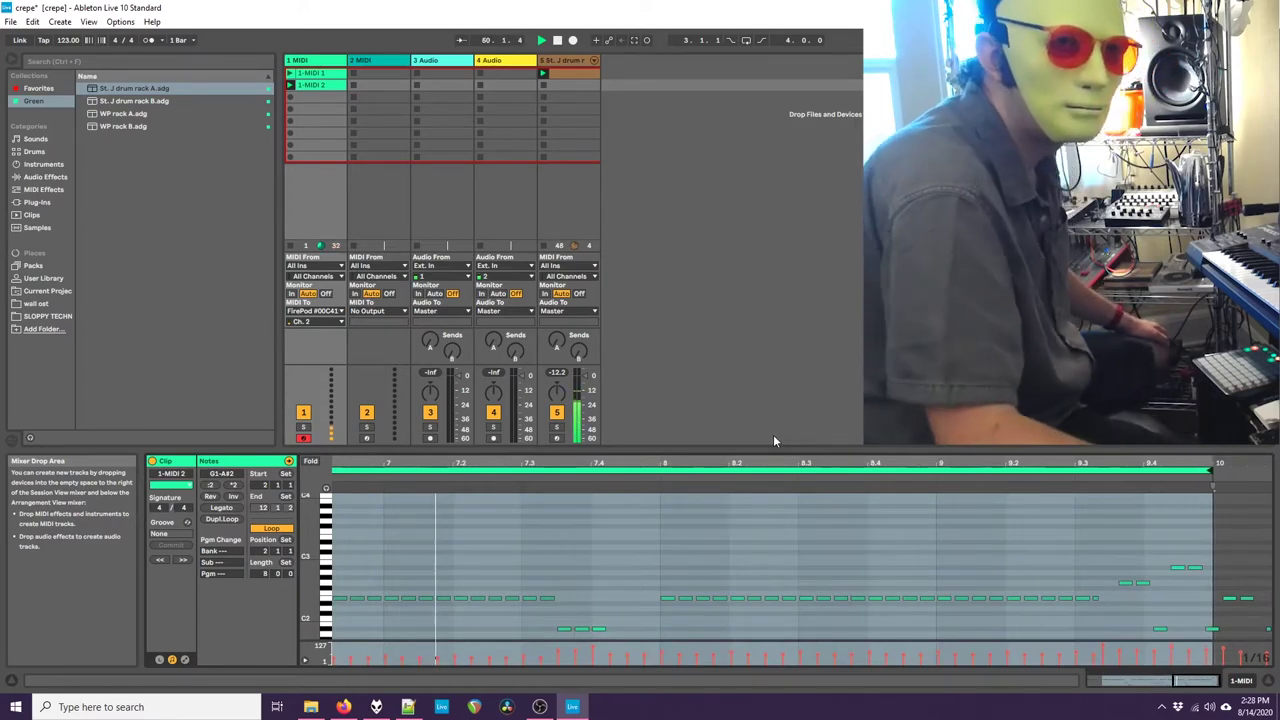
{"action": "left_click_drag", "start_coordinate": [656, 557], "coordinate": [753, 654]}
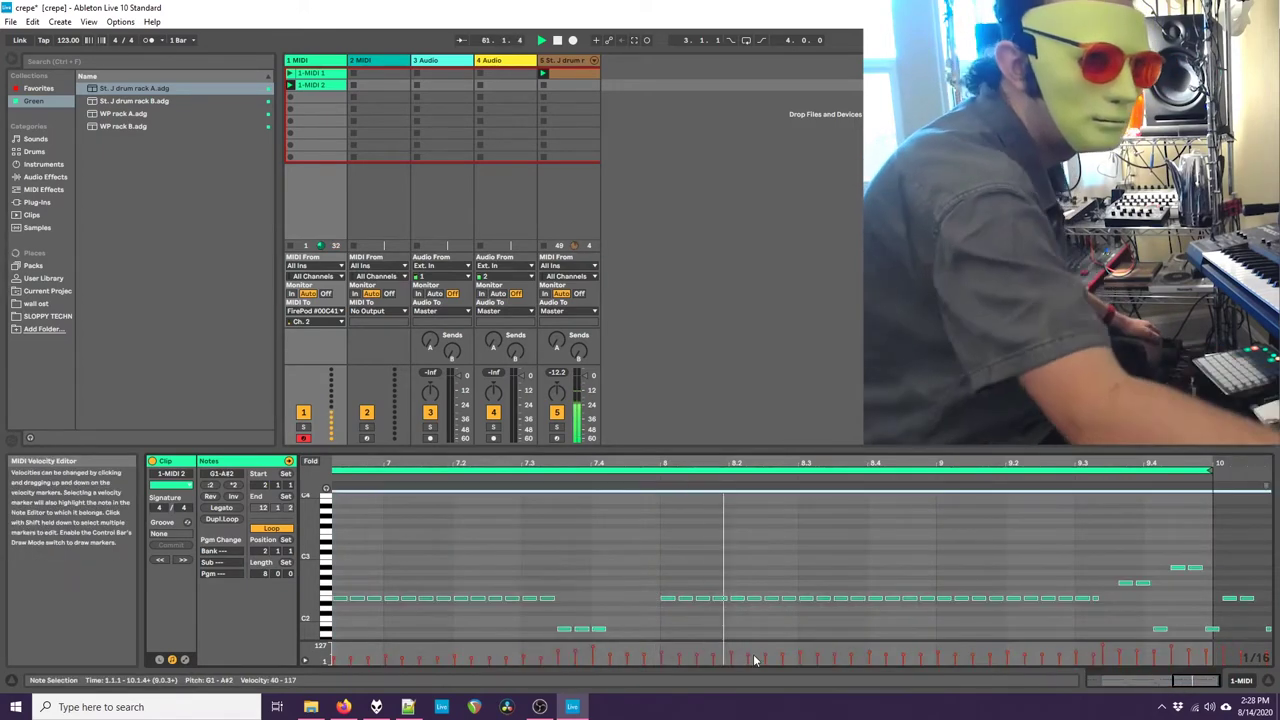
{"action": "key", "text": "ctrl+a"}
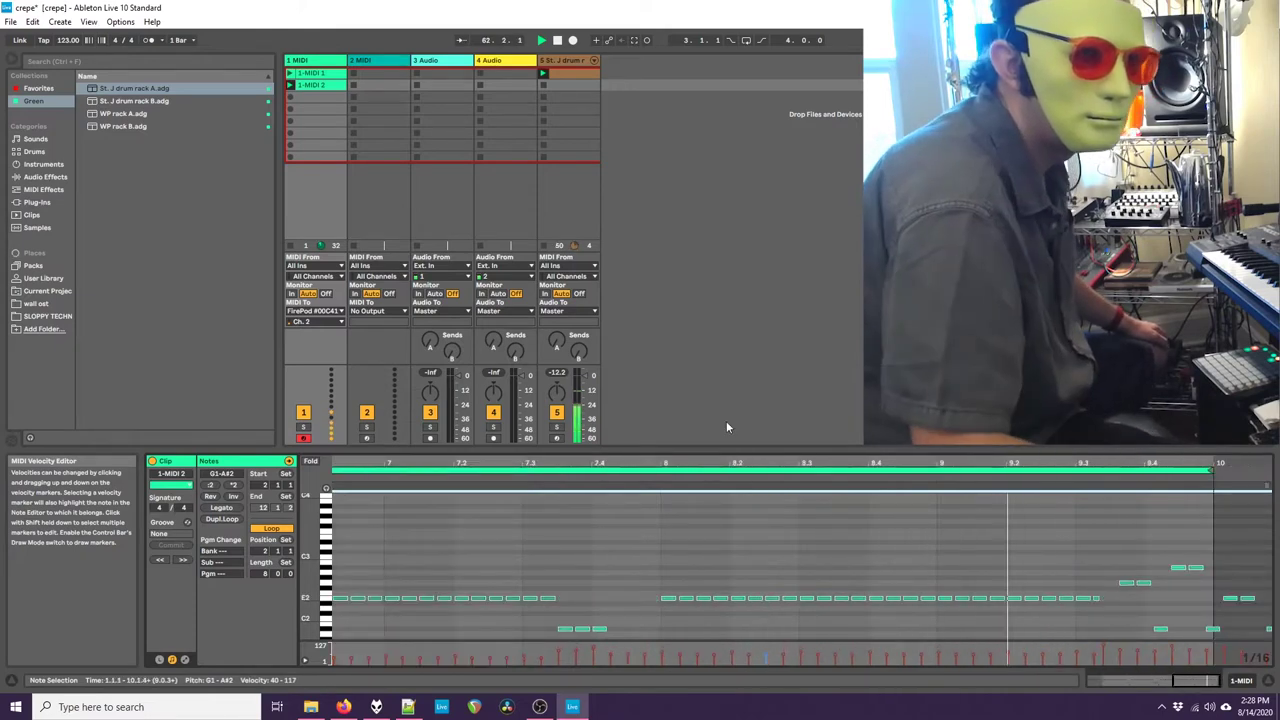
{"action": "left_click_drag", "start_coordinate": [361, 462], "coordinate": [1250, 440]}
{"action": "left_click_drag", "start_coordinate": [497, 476], "coordinate": [573, 600]}
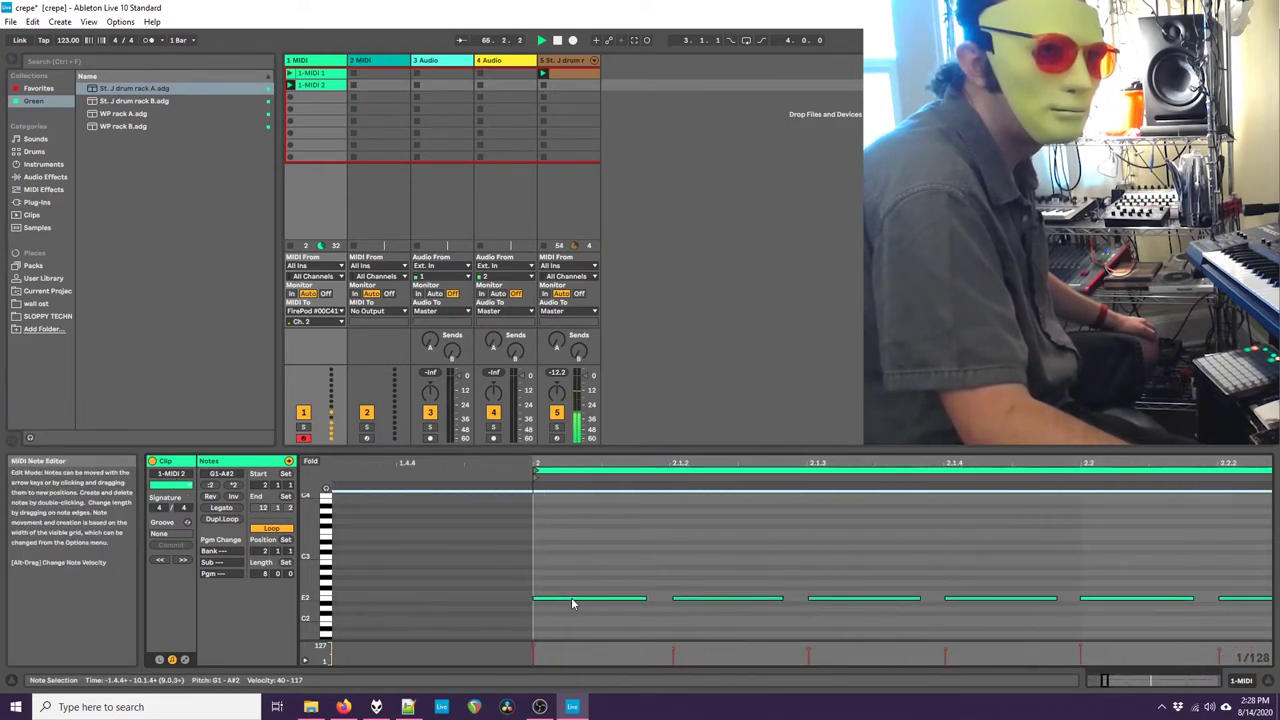
Step: Transpose the last E2 note before the low notes at 7.3.3 down six semitones to A#1
{"action": "left_click_drag", "start_coordinate": [758, 464], "coordinate": [342, 464]}
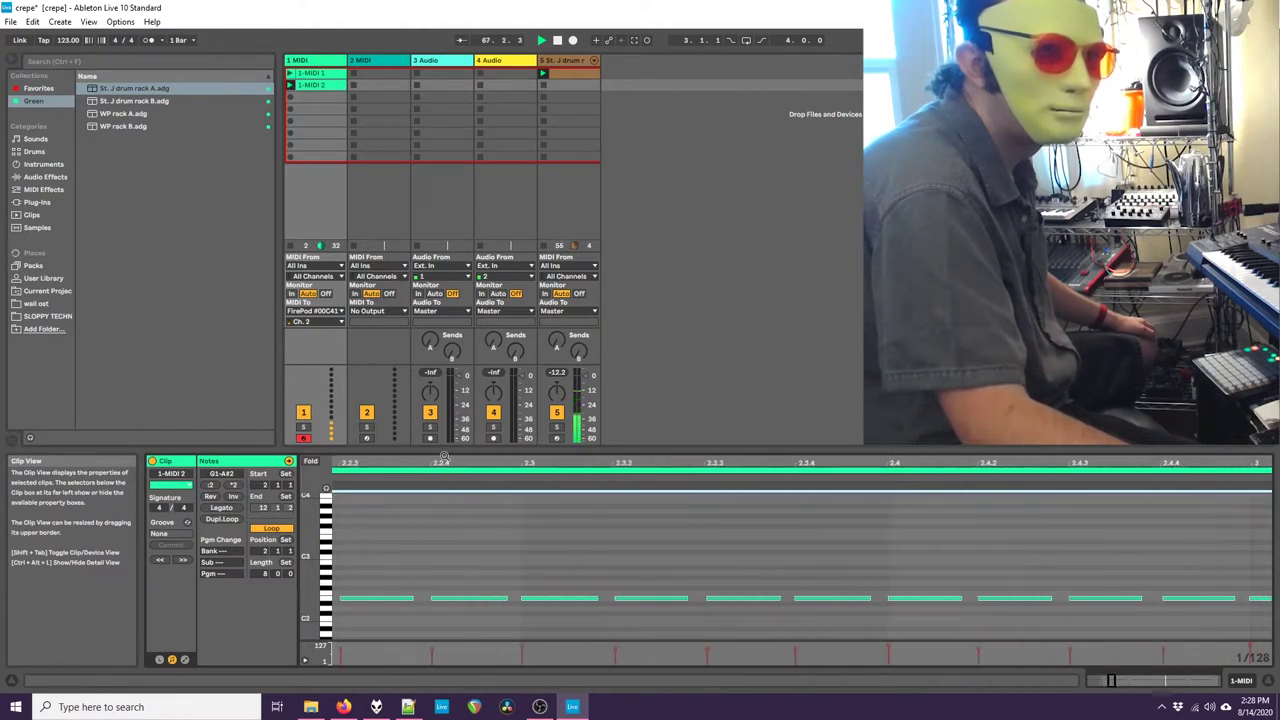
{"action": "left_click_drag", "start_coordinate": [1083, 464], "coordinate": [585, 464]}
{"action": "scroll", "coordinate": [671, 617], "scroll_direction": "down", "scroll_amount": 3}
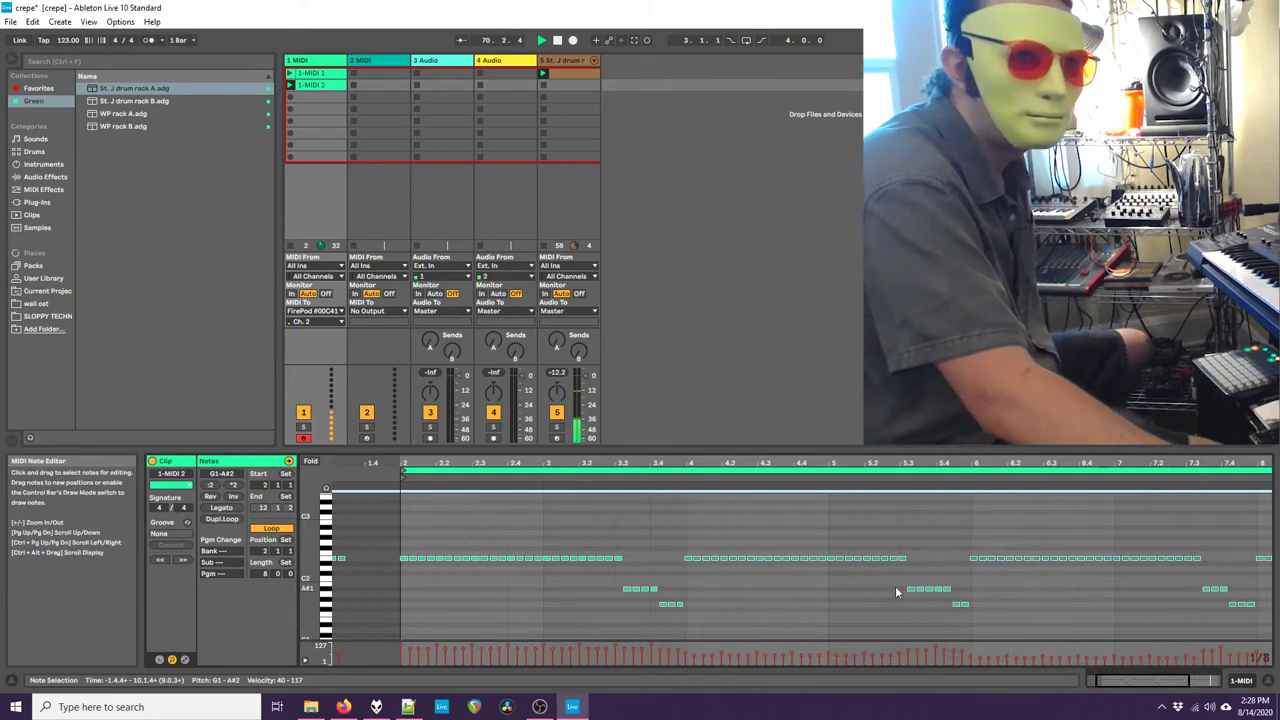
{"action": "left_click_drag", "start_coordinate": [1128, 464], "coordinate": [821, 464]}
{"action": "left_click", "coordinate": [899, 558]}
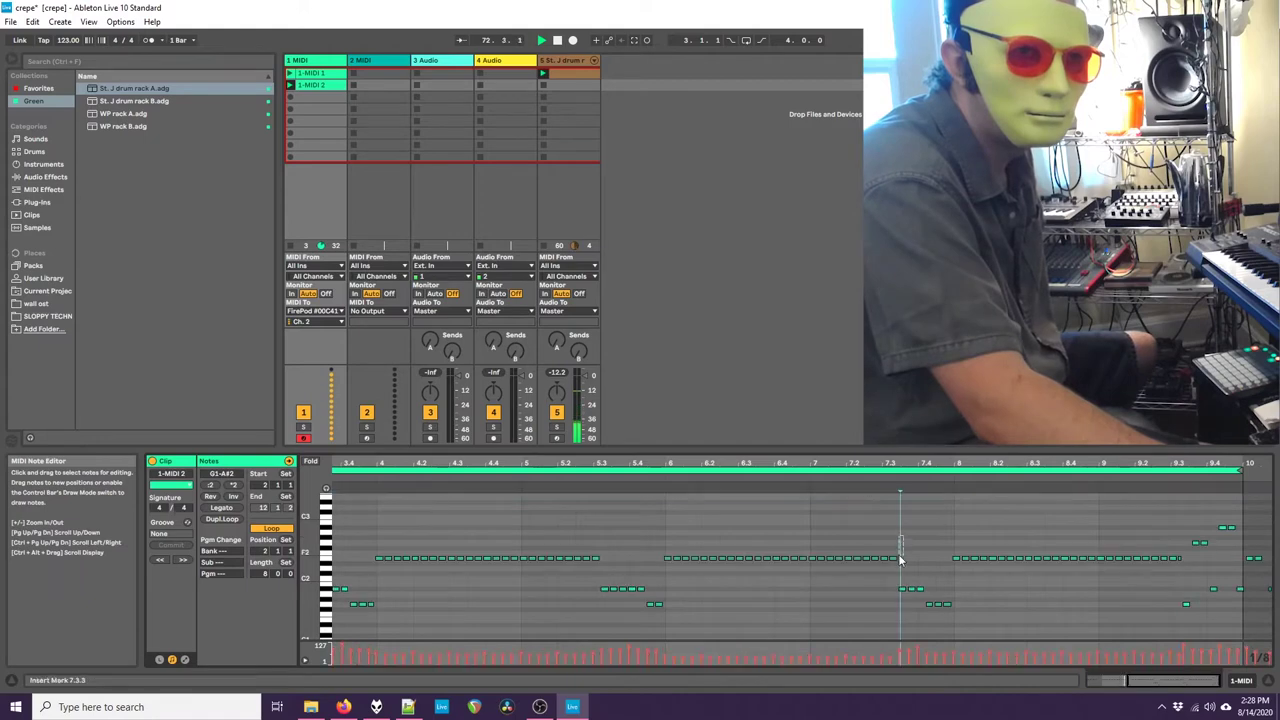
{"action": "left_click_drag", "start_coordinate": [895, 568], "coordinate": [893, 568]}
{"action": "key", "text": "Down"}
{"action": "key", "text": "Down"}
{"action": "key", "text": "Down"}
{"action": "key", "text": "Down"}
{"action": "key", "text": "Down"}
{"action": "key", "text": "Down"}
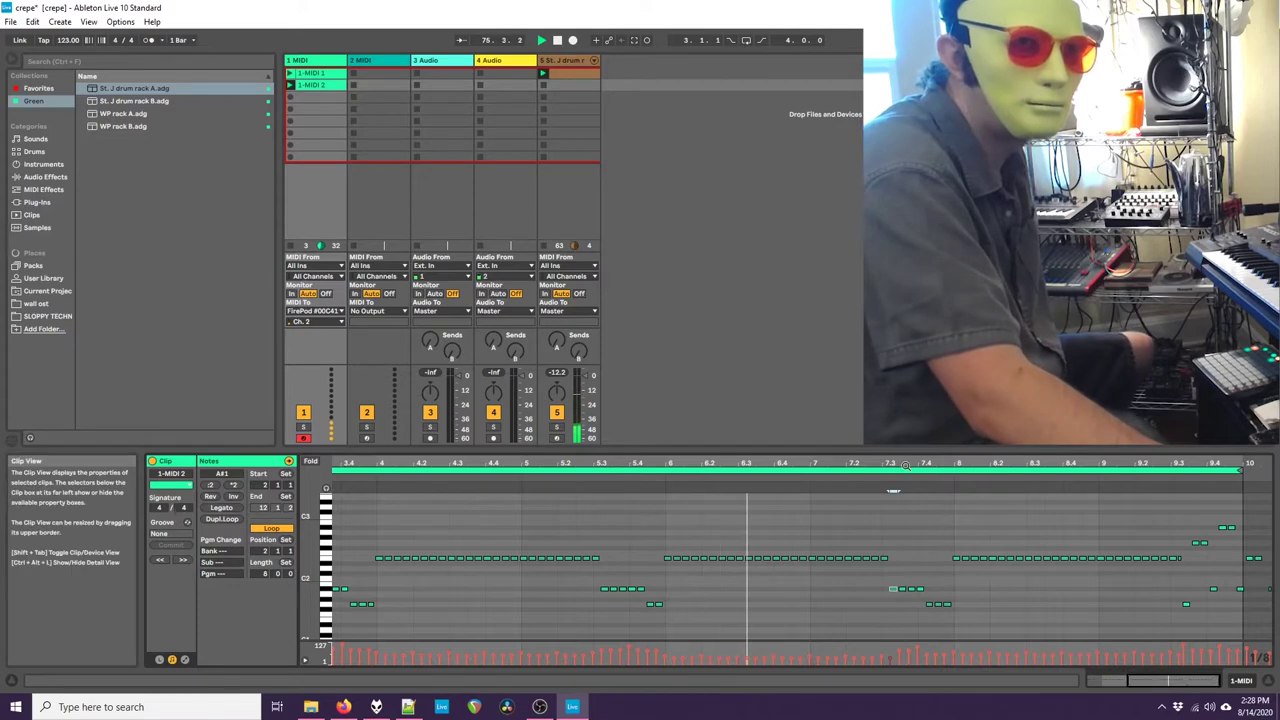
Step: Narrow the recorded clip's loop to the single bar starting at bar 9
{"action": "left_click_drag", "start_coordinate": [995, 463], "coordinate": [730, 463]}
{"action": "left_click_drag", "start_coordinate": [1101, 463], "coordinate": [1095, 468]}
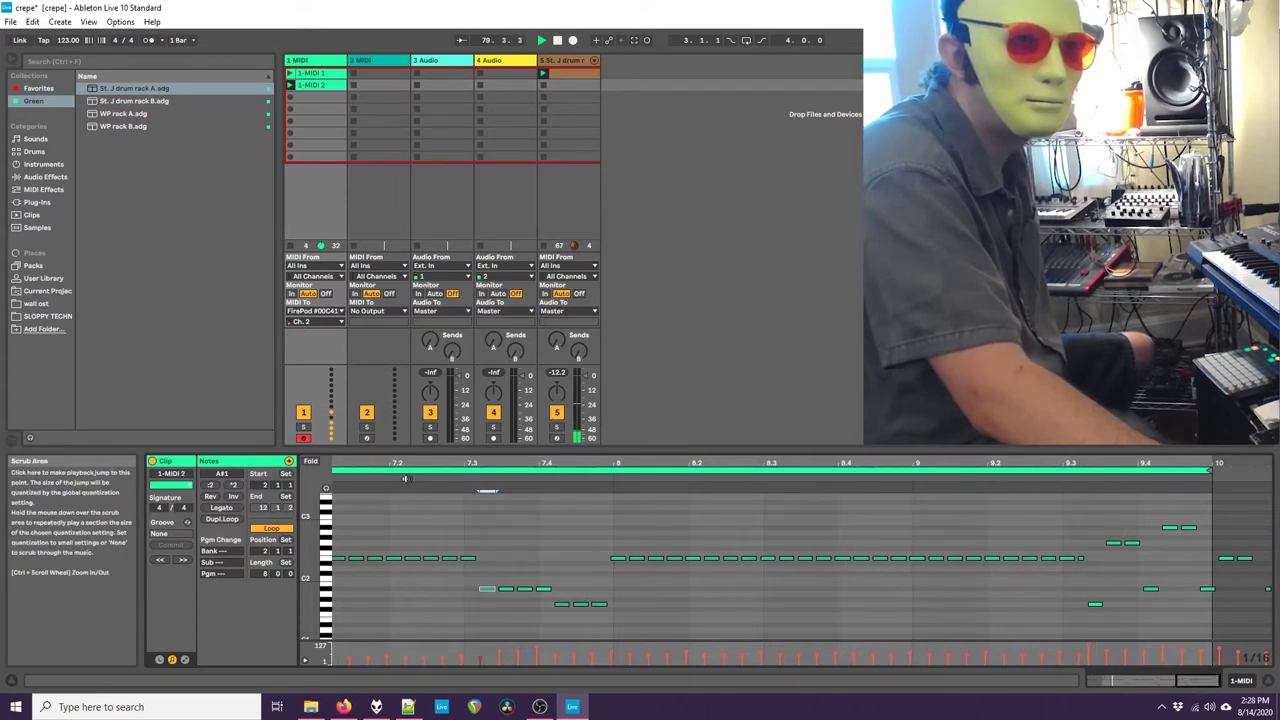
{"action": "left_click_drag", "start_coordinate": [415, 464], "coordinate": [980, 466]}
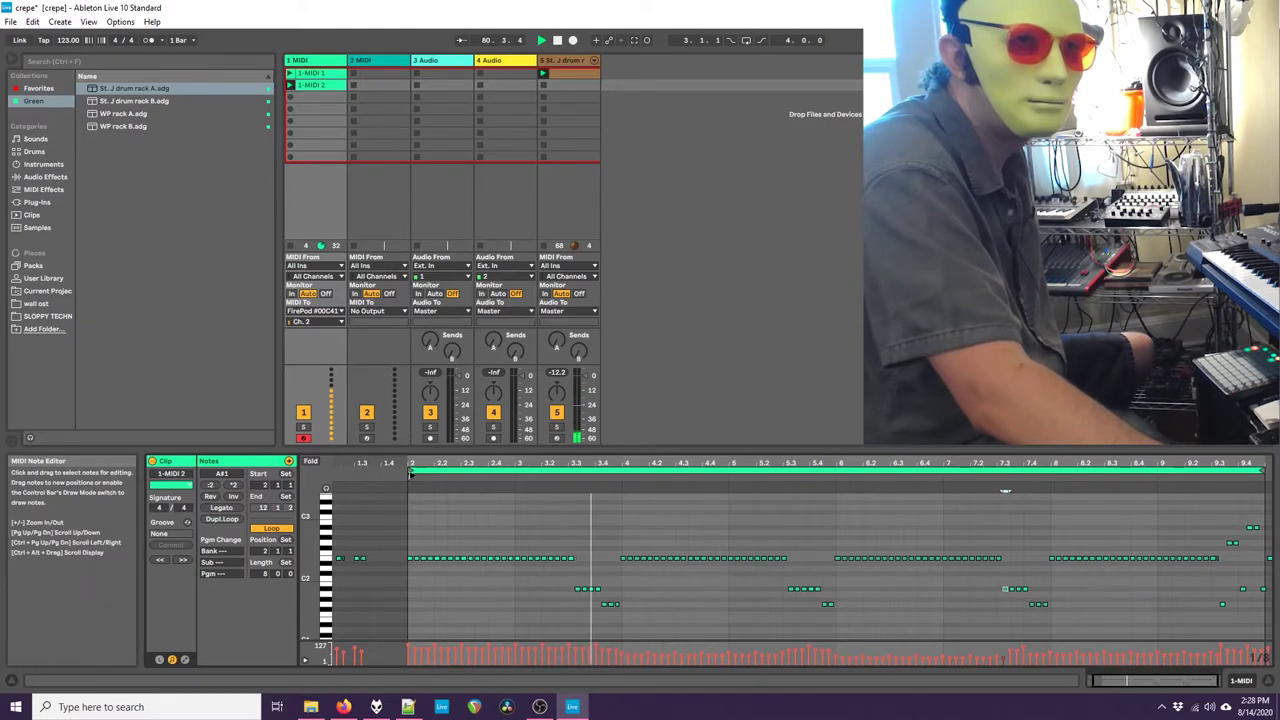
{"action": "left_click_drag", "start_coordinate": [411, 474], "coordinate": [421, 480]}
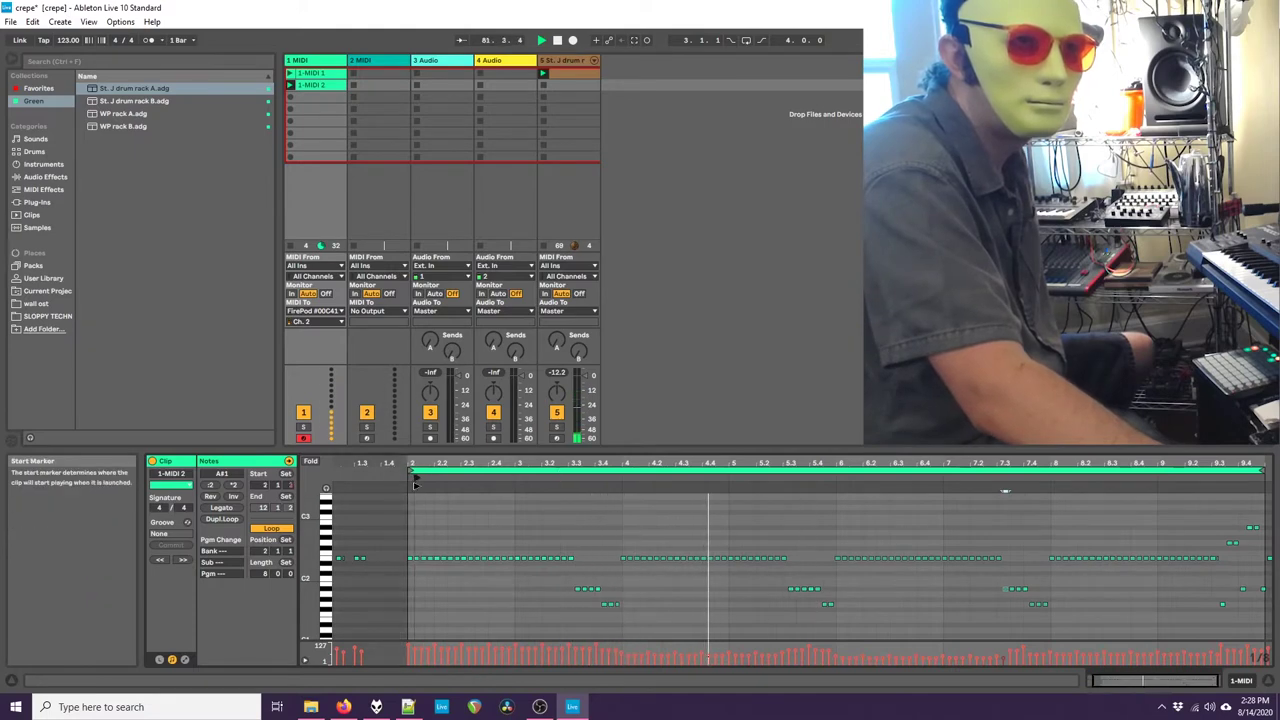
{"action": "mouse_move", "coordinate": [411, 471]}
{"action": "left_mouse_down"}
{"action": "mouse_move", "coordinate": [1143, 500]}
{"action": "mouse_move", "coordinate": [1243, 530]}
{"action": "mouse_move", "coordinate": [1120, 547]}
{"action": "mouse_move", "coordinate": [1151, 543]}
{"action": "left_mouse_up"}
{"action": "left_click_drag", "start_coordinate": [1214, 464], "coordinate": [1010, 545]}
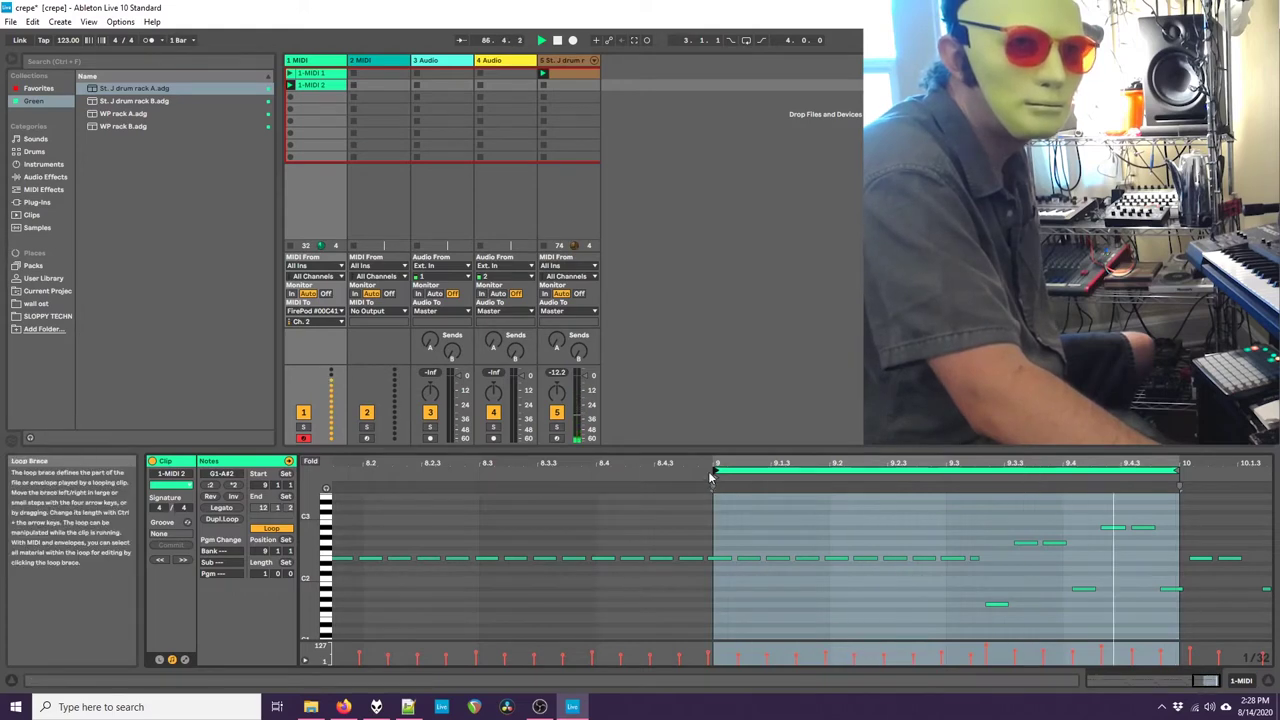
Step: Extend the clip's loop back to bar 2 with a length of 8 bars
{"action": "left_click_drag", "start_coordinate": [593, 462], "coordinate": [1272, 462]}
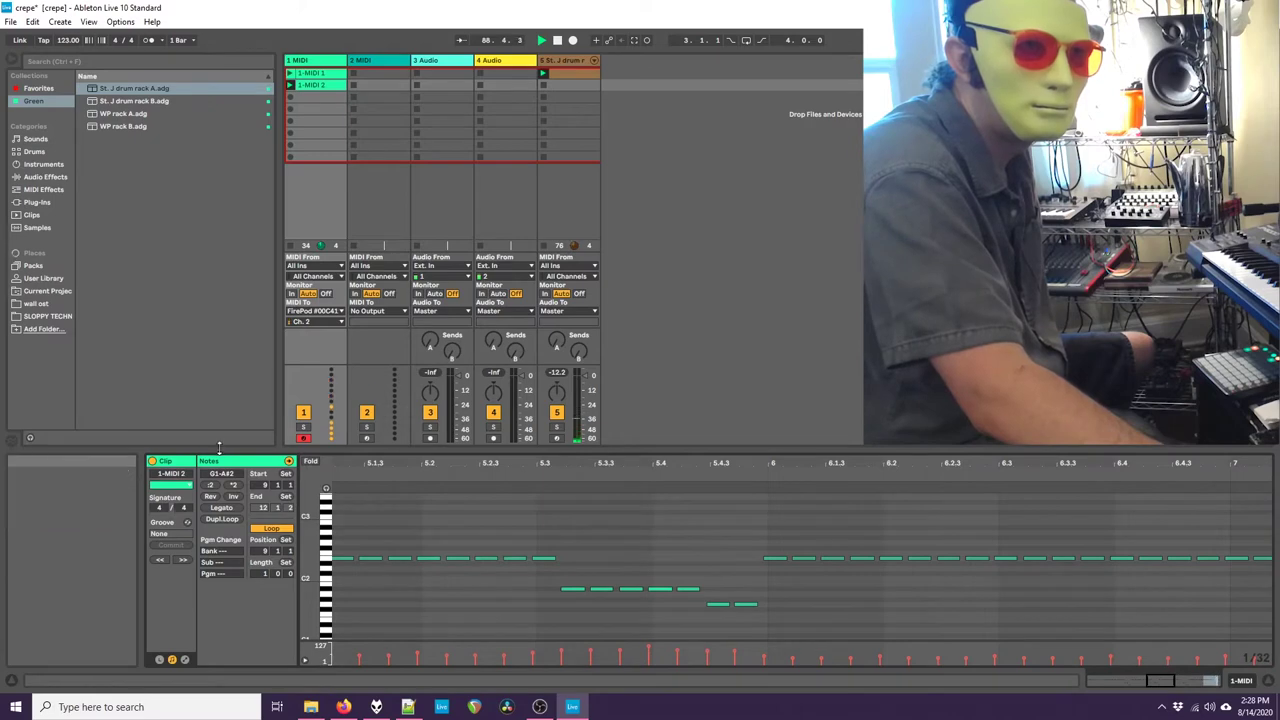
{"action": "left_click_drag", "start_coordinate": [486, 461], "coordinate": [1272, 390]}
{"action": "left_click_drag", "start_coordinate": [564, 462], "coordinate": [372, 452]}
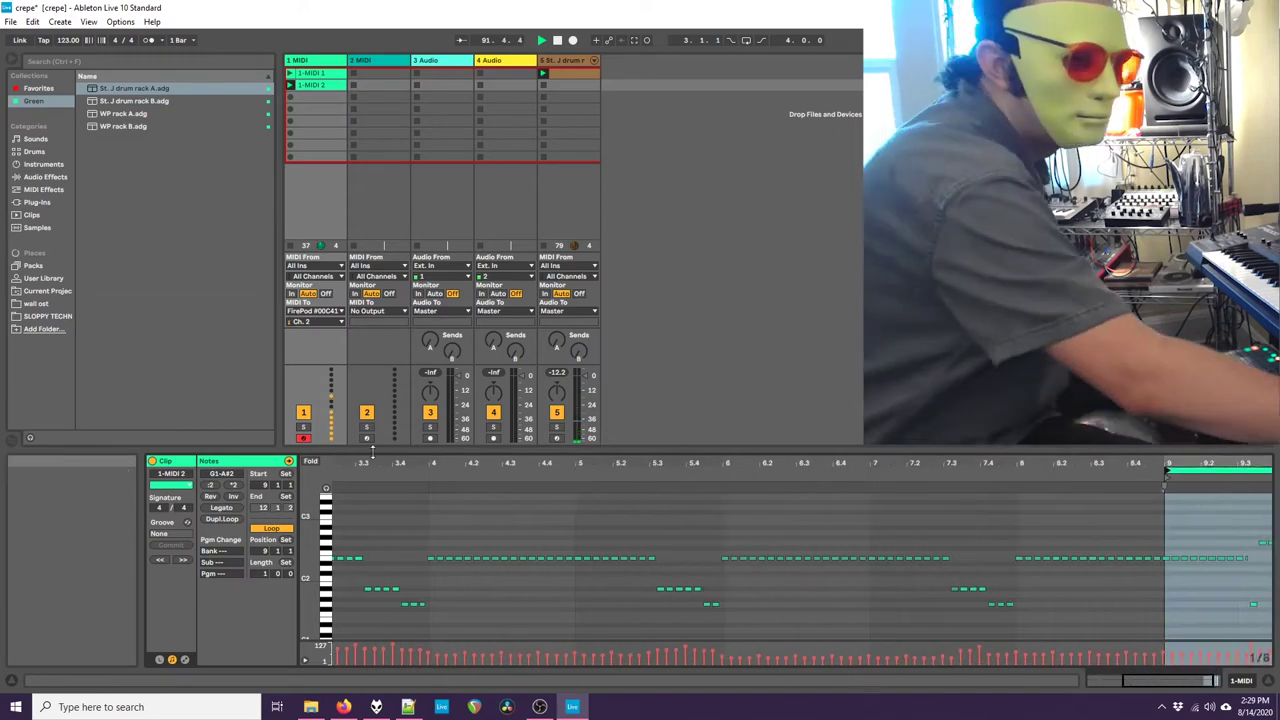
{"action": "left_click_drag", "start_coordinate": [413, 462], "coordinate": [302, 550]}
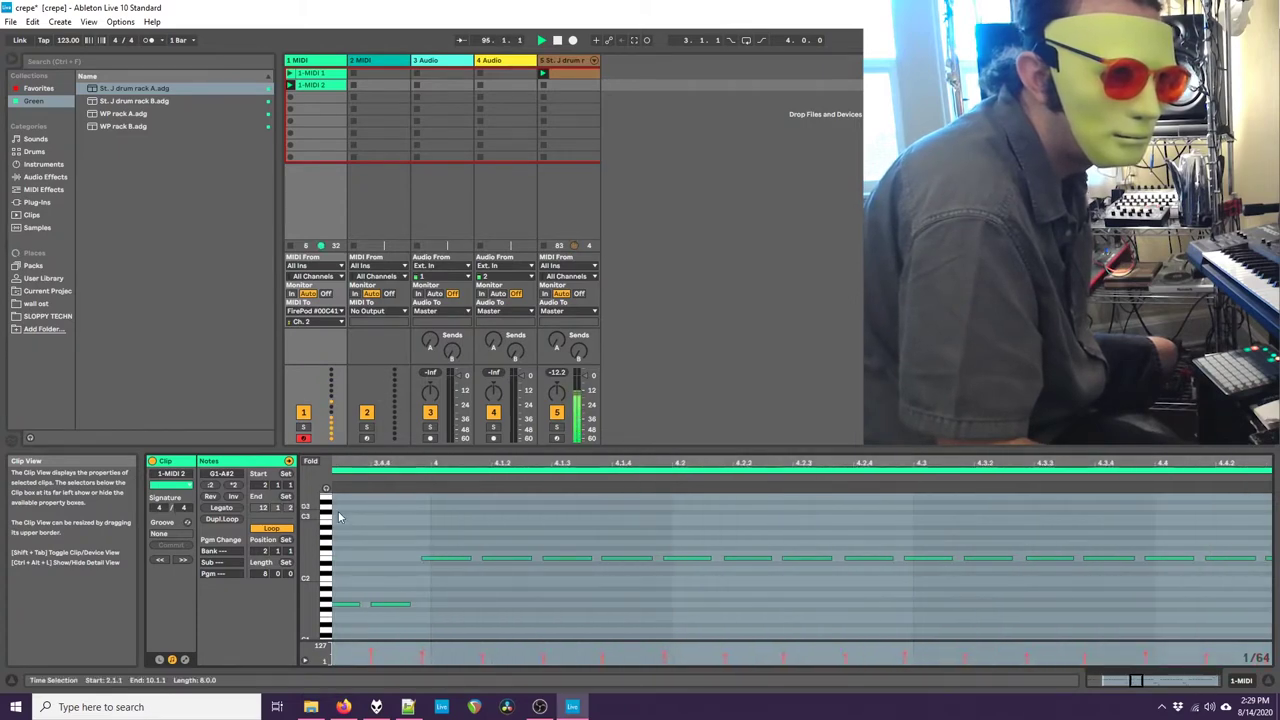
Step: Select the notes from bar 4 through bar 5 and move them slightly later so the first one starts on bar 4
{"action": "left_click_drag", "start_coordinate": [432, 523], "coordinate": [1217, 619]}
{"action": "left_click_drag", "start_coordinate": [1156, 460], "coordinate": [740, 372]}
{"action": "left_click_drag", "start_coordinate": [511, 527], "coordinate": [1103, 630]}
{"action": "left_click_drag", "start_coordinate": [507, 462], "coordinate": [588, 504]}
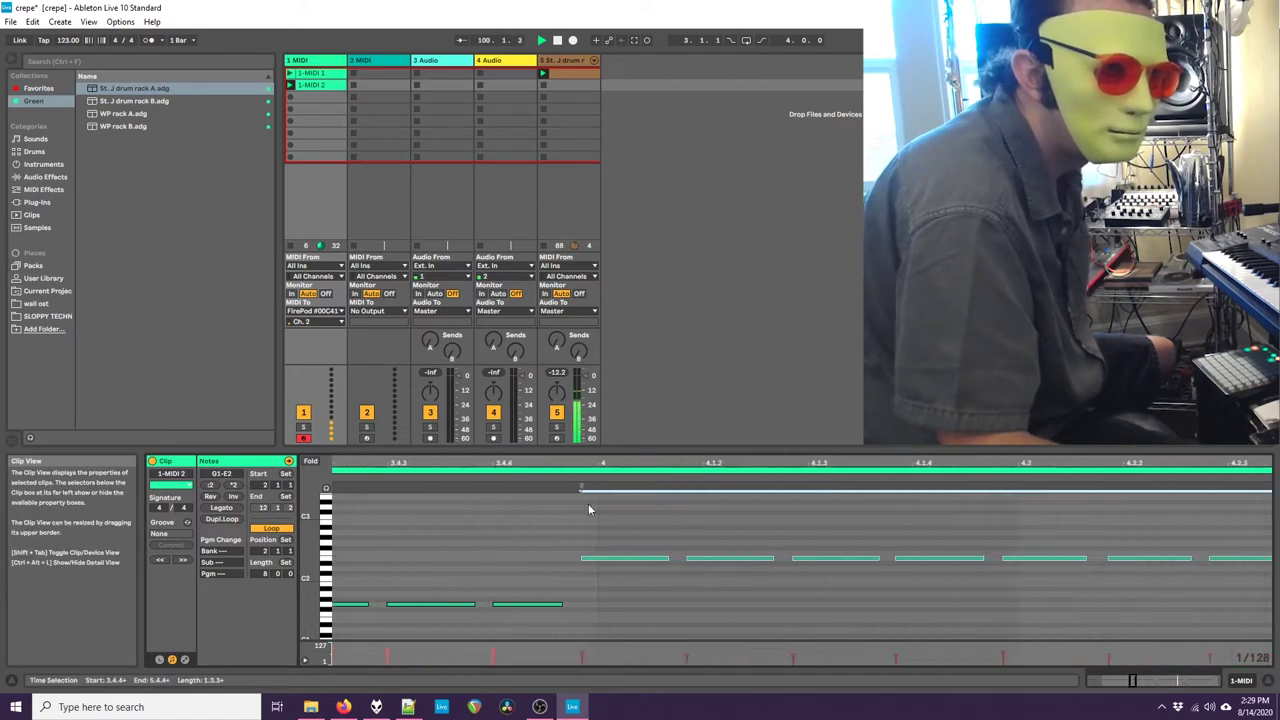
{"action": "left_click_drag", "start_coordinate": [602, 564], "coordinate": [616, 568]}
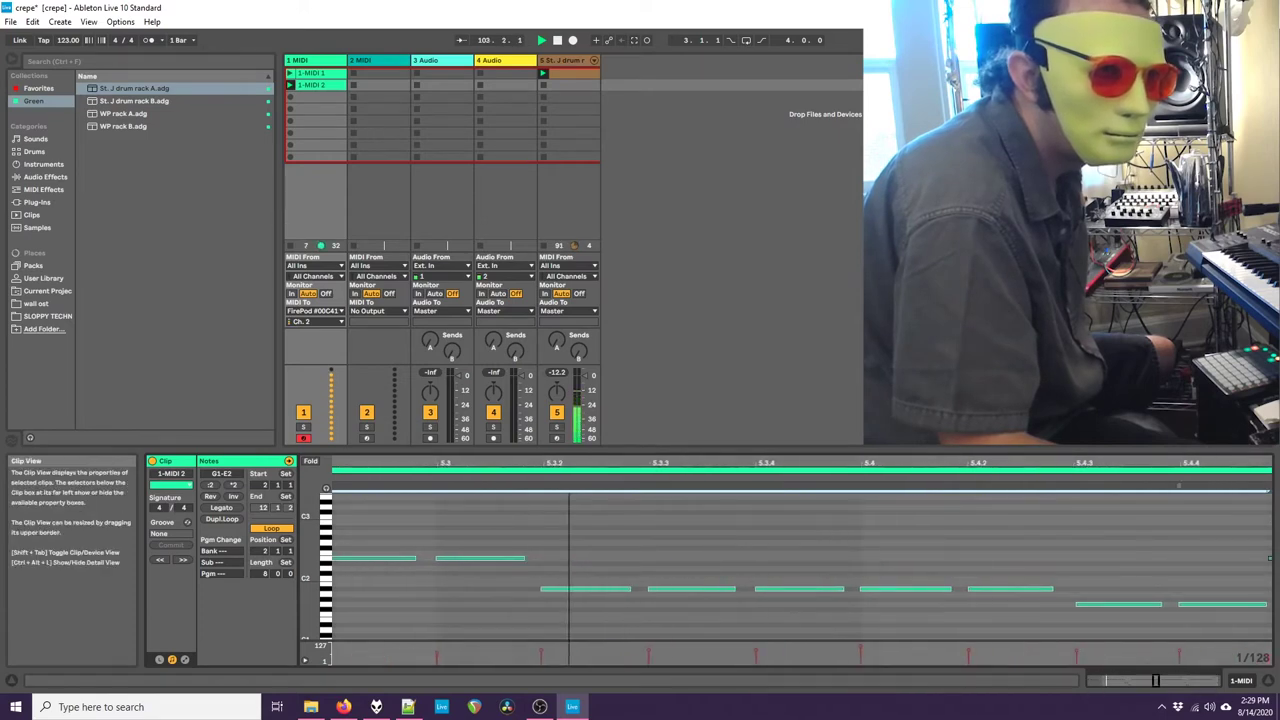
Step: Nudge the A#1 notes after 5.3 and the following run of E2 notes slightly later onto the grid
{"action": "left_click", "coordinate": [550, 575]}
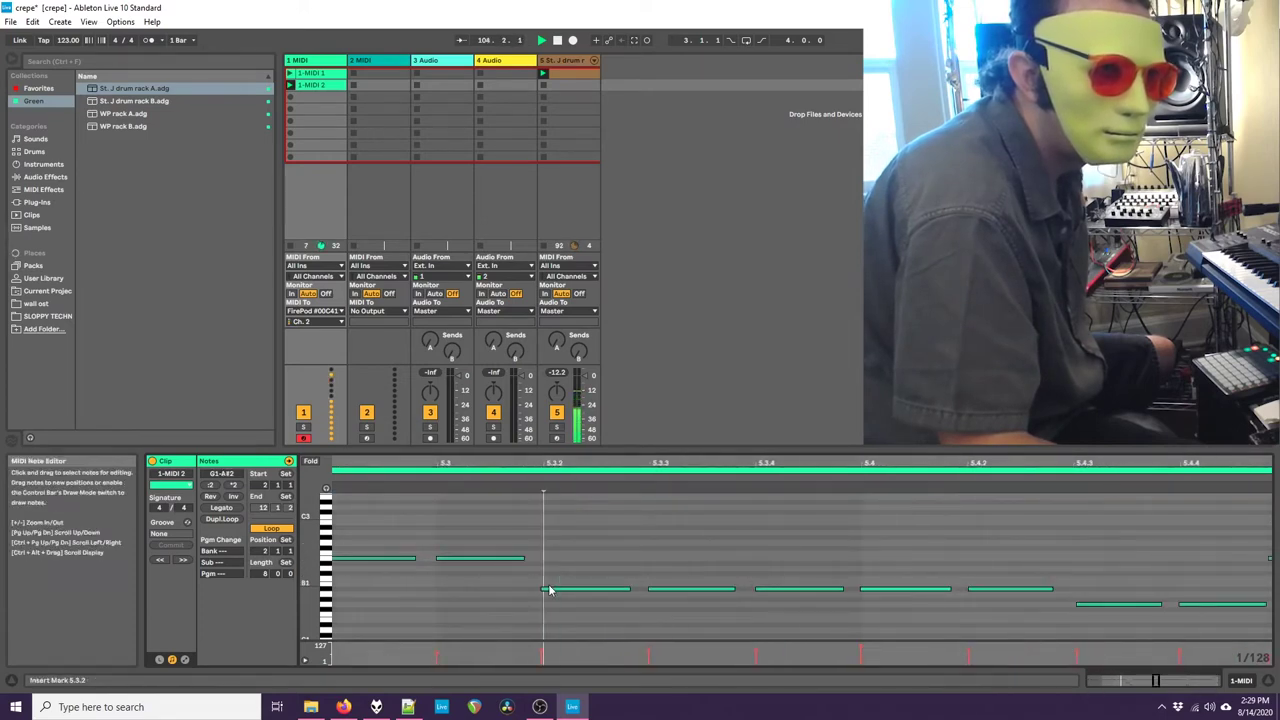
{"action": "left_click_drag", "start_coordinate": [568, 549], "coordinate": [1036, 597]}
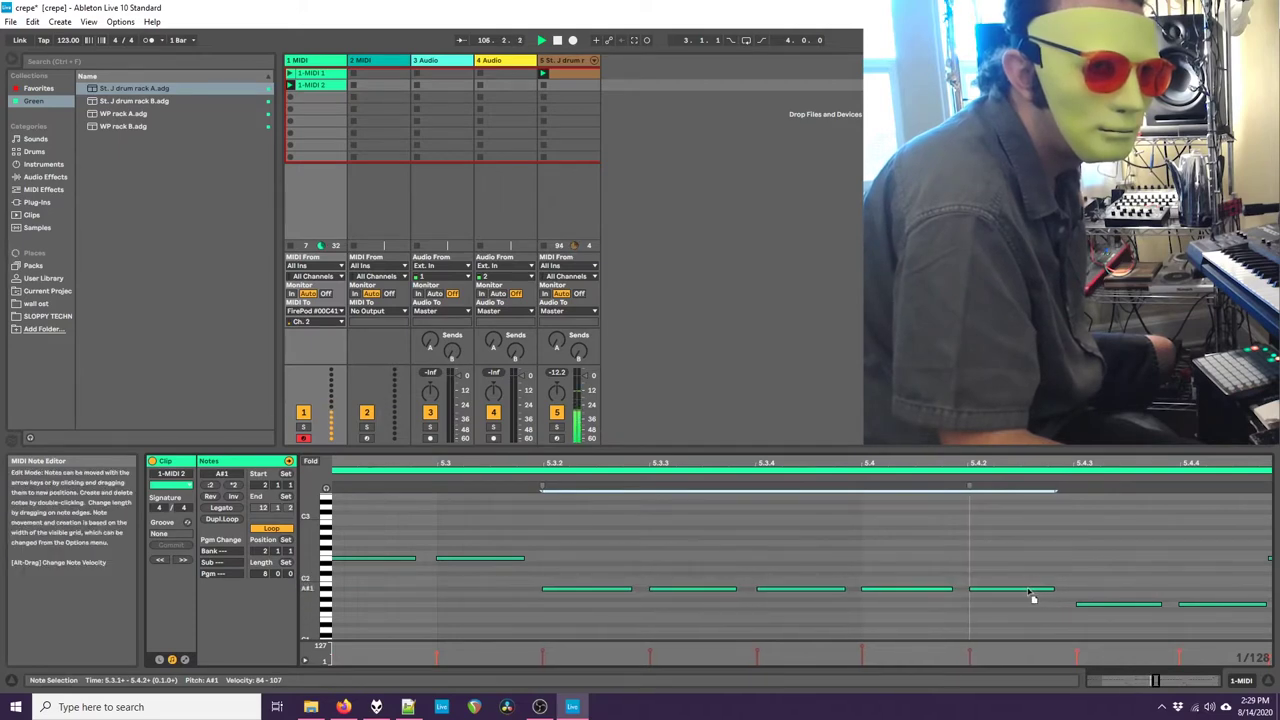
{"action": "left_click_drag", "start_coordinate": [1050, 464], "coordinate": [90, 399]}
{"action": "left_click_drag", "start_coordinate": [366, 542], "coordinate": [1224, 574]}
{"action": "left_click_drag", "start_coordinate": [372, 559], "coordinate": [379, 562]}
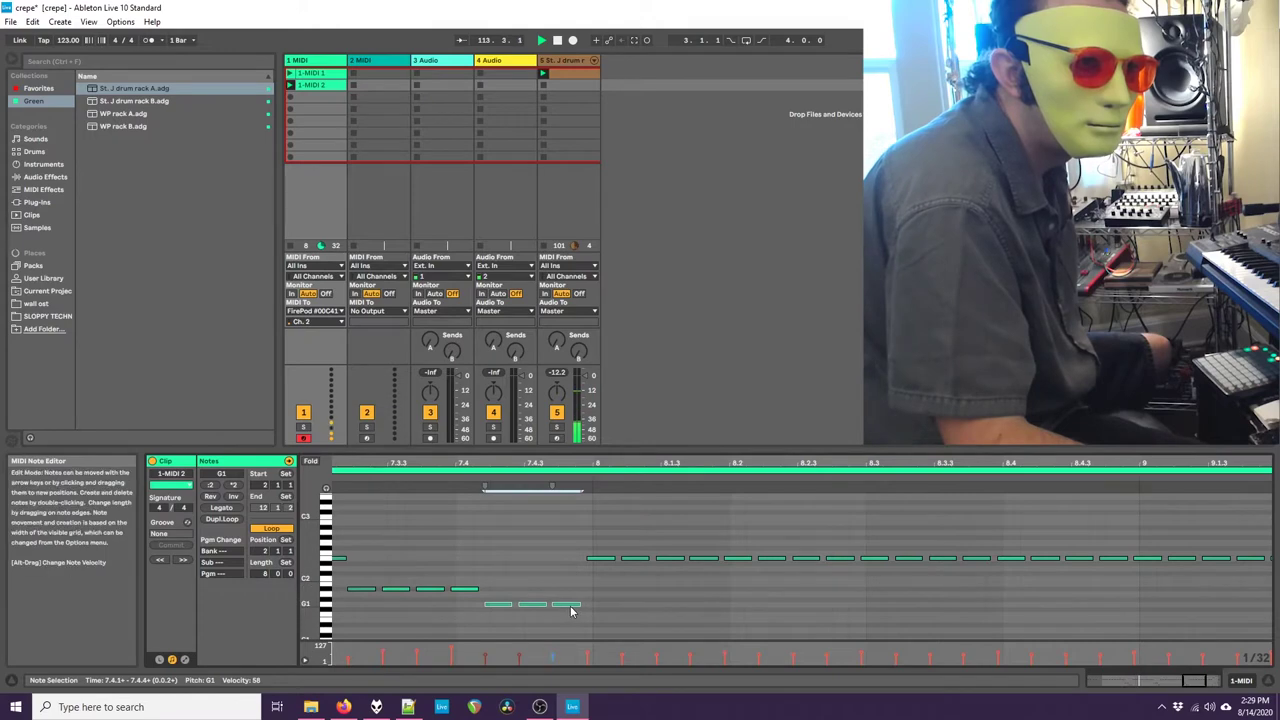
Step: Select the E2 notes between bar 8 and 9.3 and move them slightly later so the run starts on bar 8
{"action": "left_click_drag", "start_coordinate": [583, 520], "coordinate": [1252, 582]}
{"action": "left_click_drag", "start_coordinate": [1217, 463], "coordinate": [929, 442]}
{"action": "left_click_drag", "start_coordinate": [518, 530], "coordinate": [1047, 589]}
{"action": "left_click_drag", "start_coordinate": [1073, 583], "coordinate": [1073, 583]}
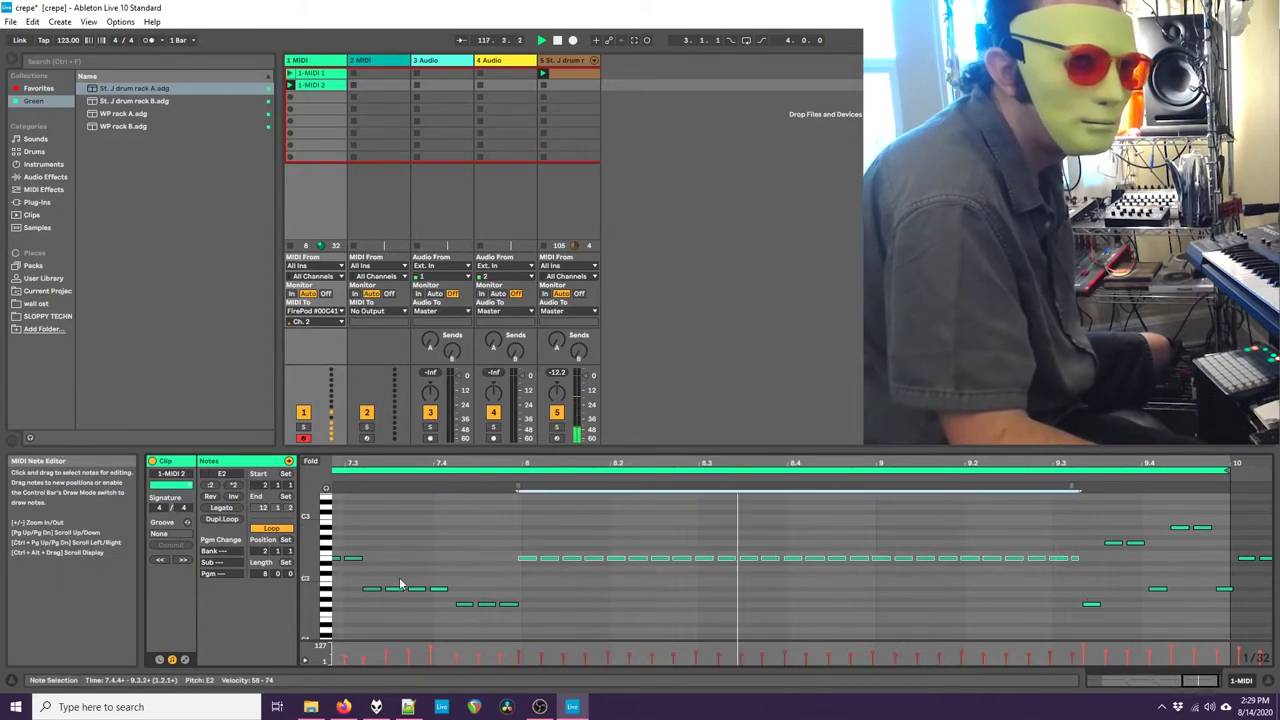
{"action": "mouse_move", "coordinate": [527, 562]}
{"action": "left_mouse_down"}
{"action": "mouse_move", "coordinate": [540, 564]}
{"action": "mouse_move", "coordinate": [527, 562]}
{"action": "left_mouse_up"}
Step: Narrow the loop to the single bar at bar 9 and delete the E2 notes from 9.3 onward before the closing phrase
{"action": "left_click_drag", "start_coordinate": [443, 464], "coordinate": [443, 410]}
{"action": "mouse_move", "coordinate": [442, 478]}
{"action": "left_mouse_down"}
{"action": "mouse_move", "coordinate": [1161, 473]}
{"action": "mouse_move", "coordinate": [1150, 473]}
{"action": "mouse_move", "coordinate": [1173, 505]}
{"action": "mouse_move", "coordinate": [942, 505]}
{"action": "mouse_move", "coordinate": [1043, 578]}
{"action": "left_mouse_up"}
{"action": "scroll", "coordinate": [1045, 574], "scroll_direction": "up", "scroll_amount": 1}
{"action": "key", "text": "Delete"}
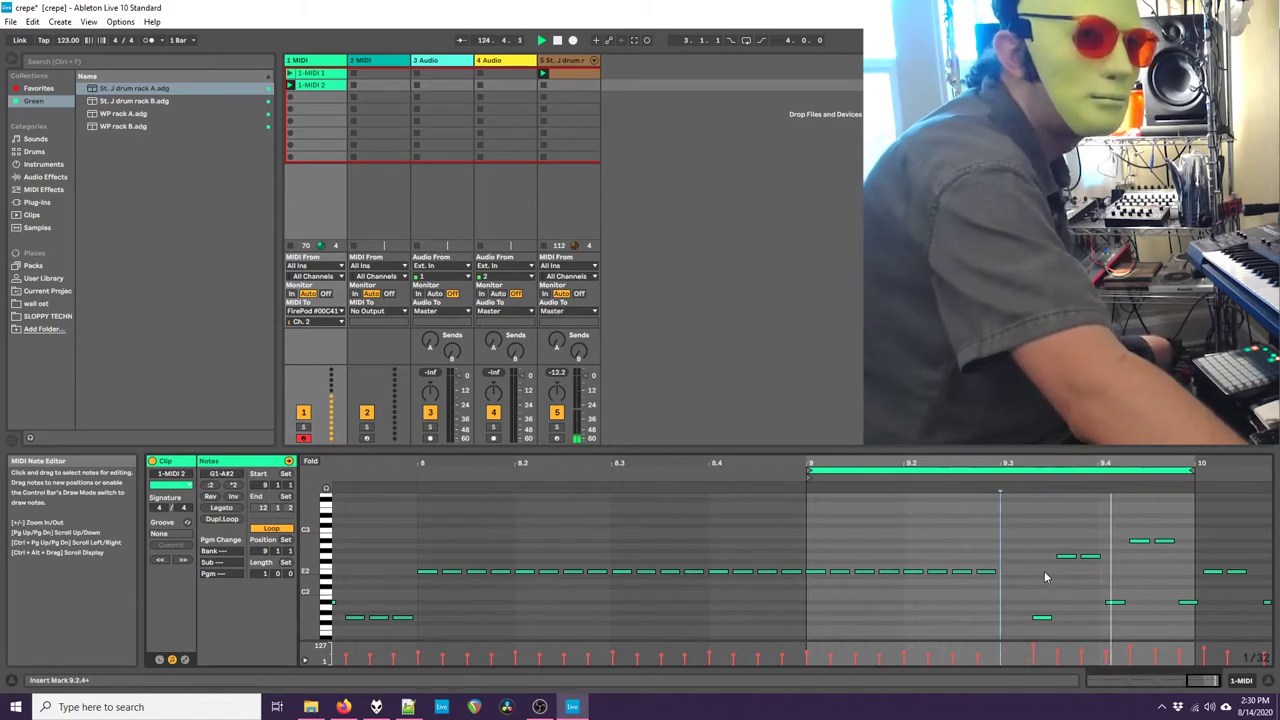
Step: Move the closing phrase's notes earlier to start at 9.3, and set the clip's loop to bar 2 with an 8-bar length
{"action": "left_click_drag", "start_coordinate": [1032, 494], "coordinate": [1256, 632]}
{"action": "key", "text": "Left"}
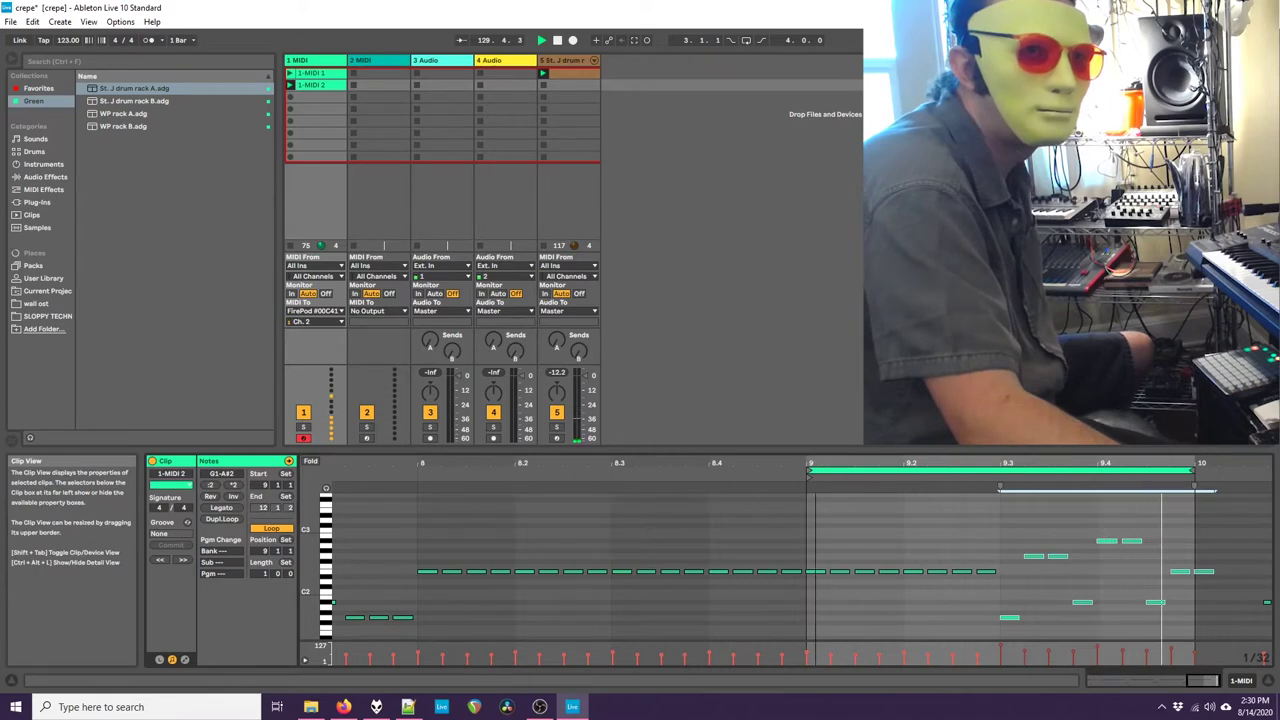
{"action": "left_click_drag", "start_coordinate": [815, 464], "coordinate": [815, 390]}
{"action": "left_click_drag", "start_coordinate": [1151, 473], "coordinate": [437, 479]}
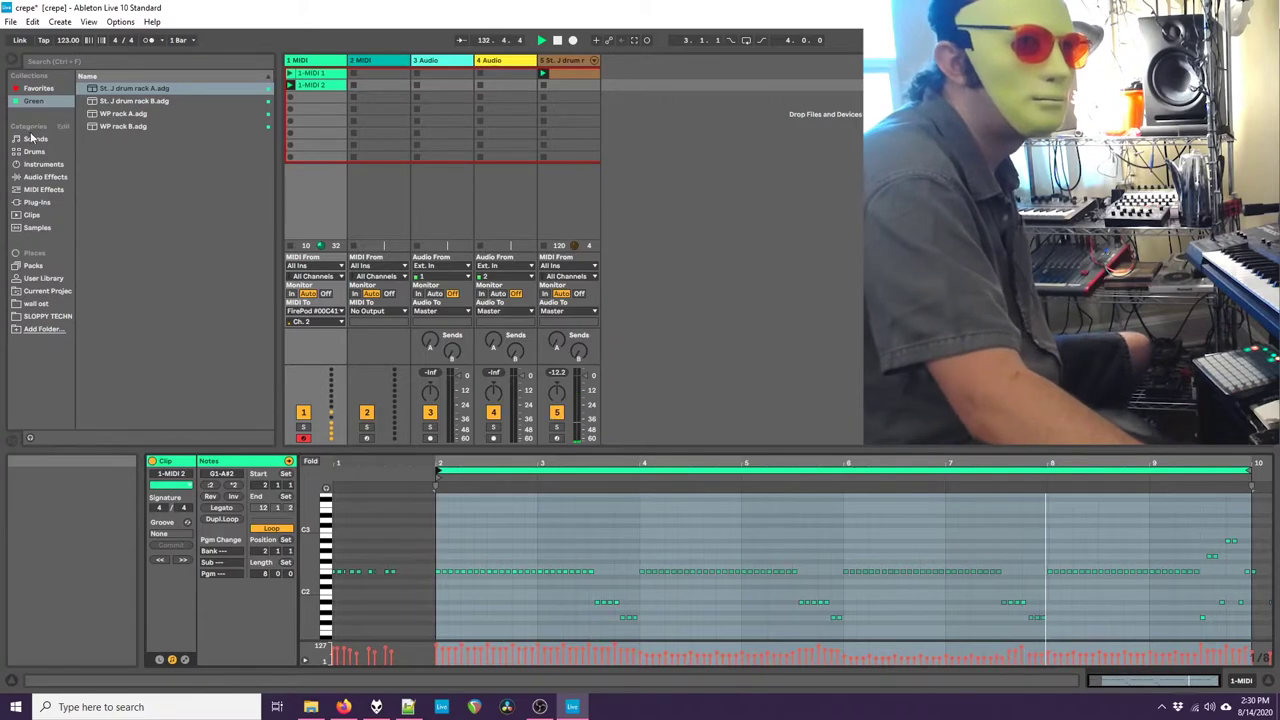
Step: Open the drum track's kick clip and add a Kick 1 note at 1.4.3
{"action": "left_click", "coordinate": [565, 76]}
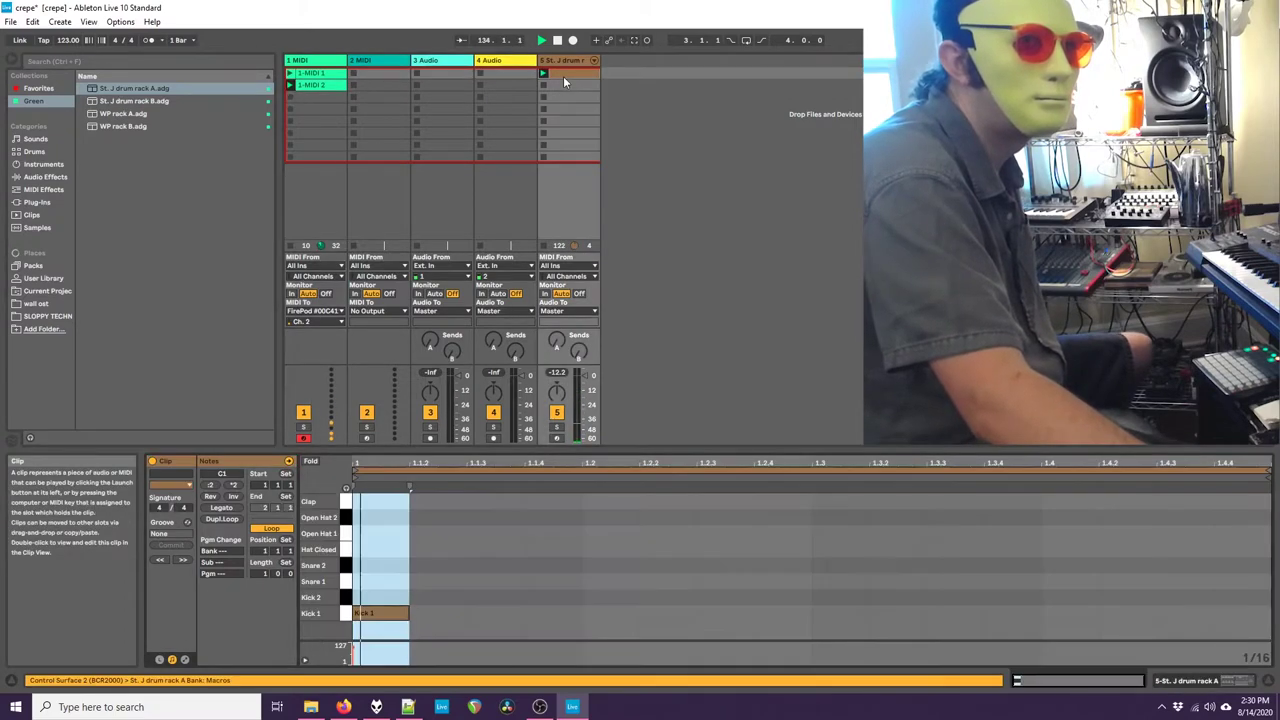
{"action": "left_click", "coordinate": [1046, 607]}
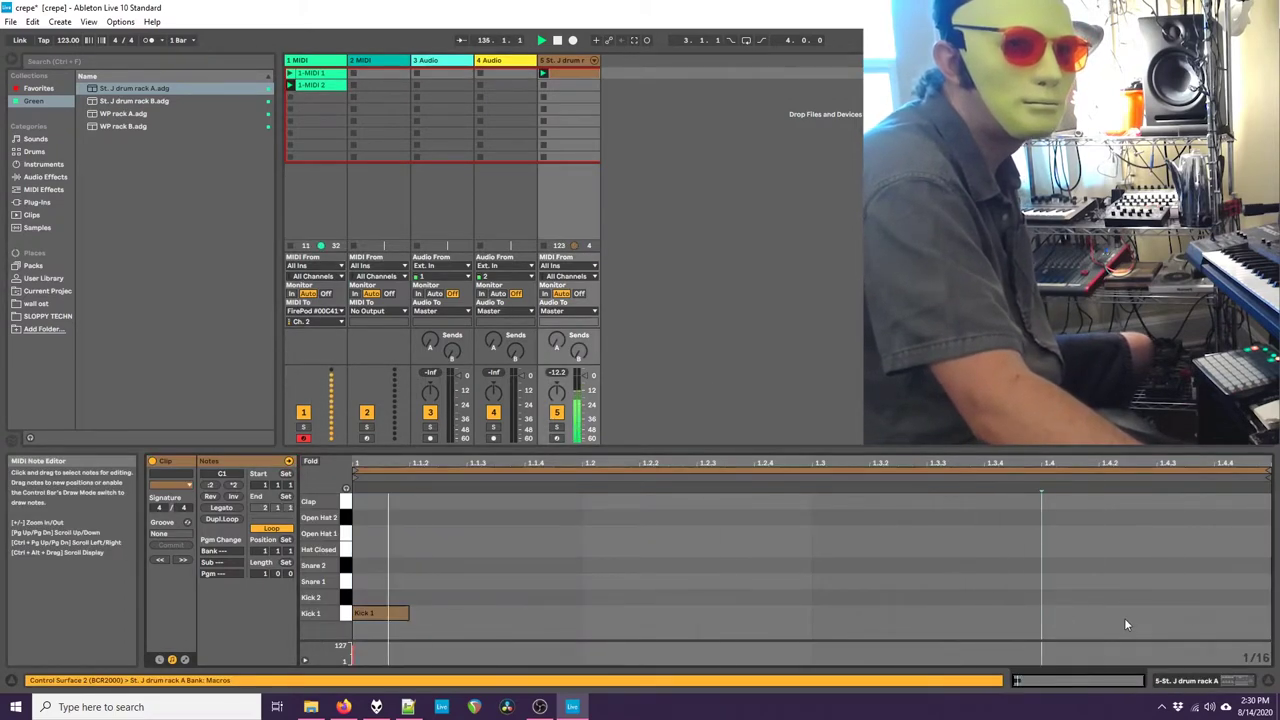
{"action": "double_click", "coordinate": [1069, 614]}
{"action": "left_click_drag", "start_coordinate": [1072, 614], "coordinate": [1183, 655]}
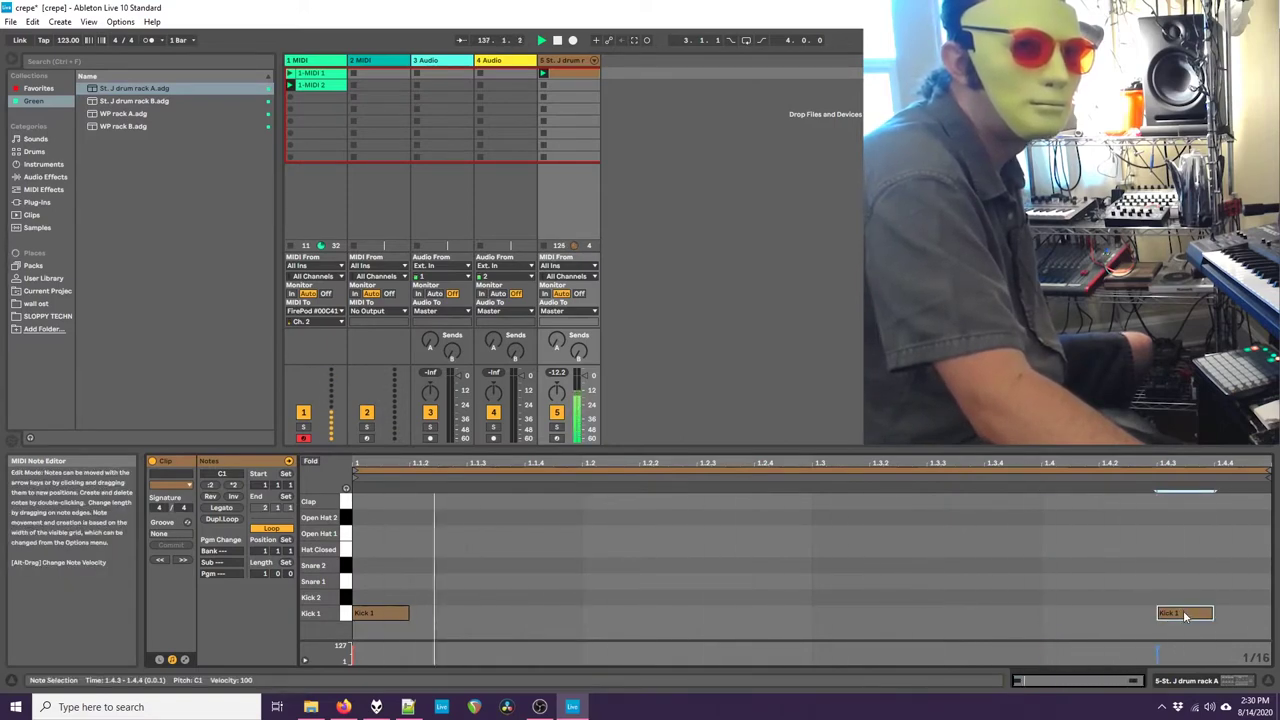
Step: Load St. J drum rack A onto a new track and create a clip in its second slot with Hat Closed notes at 1.1.1, 1.1.2 and 1.1.4
{"action": "left_click", "coordinate": [137, 90]}
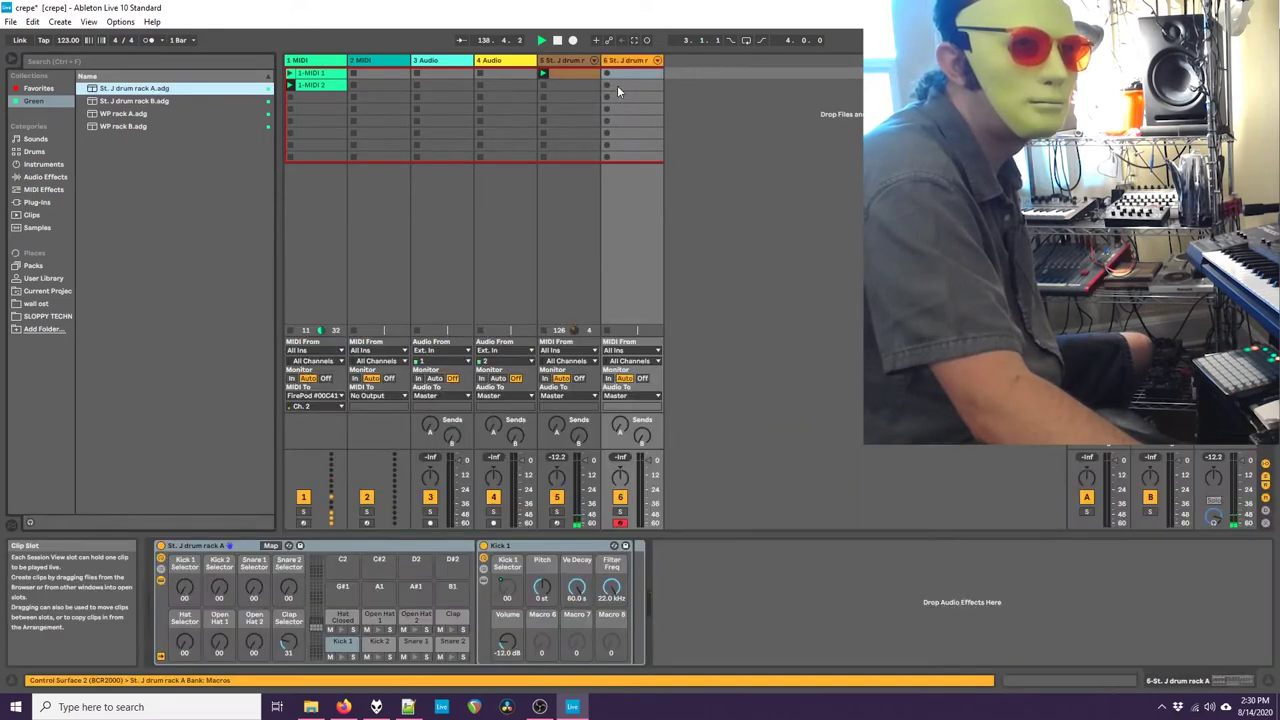
{"action": "double_click", "coordinate": [621, 87]}
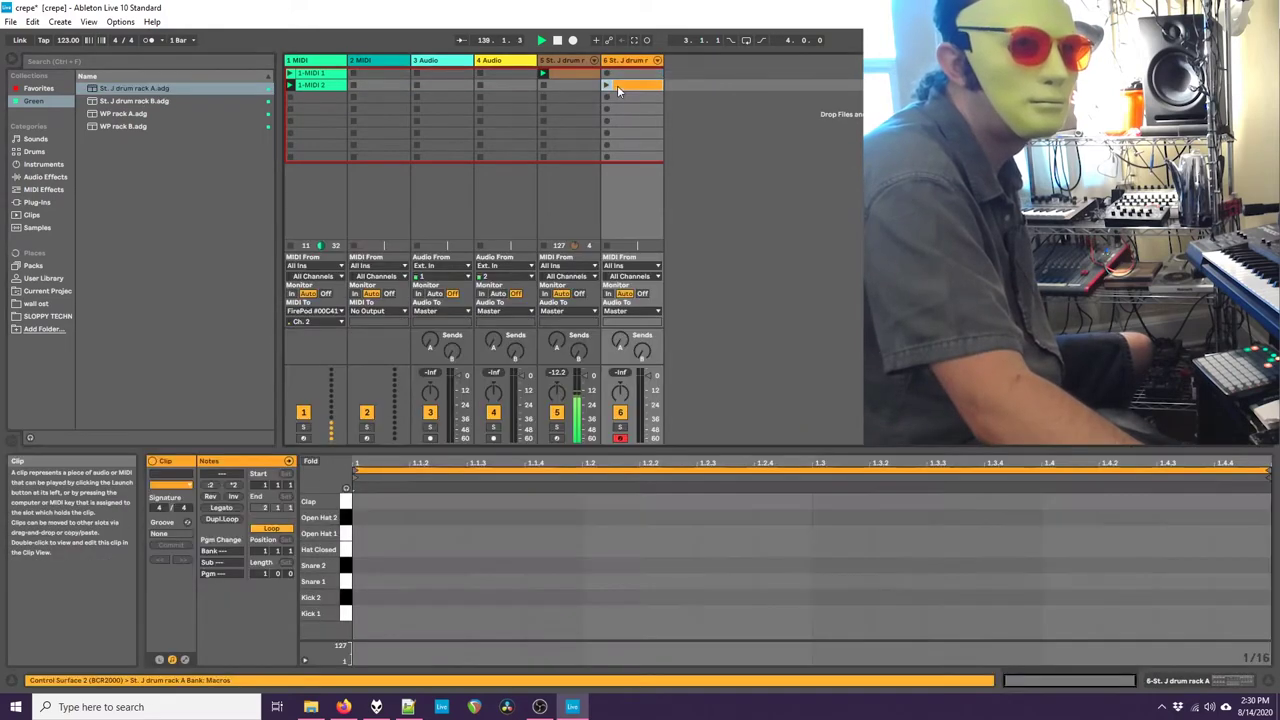
{"action": "double_click", "coordinate": [361, 553]}
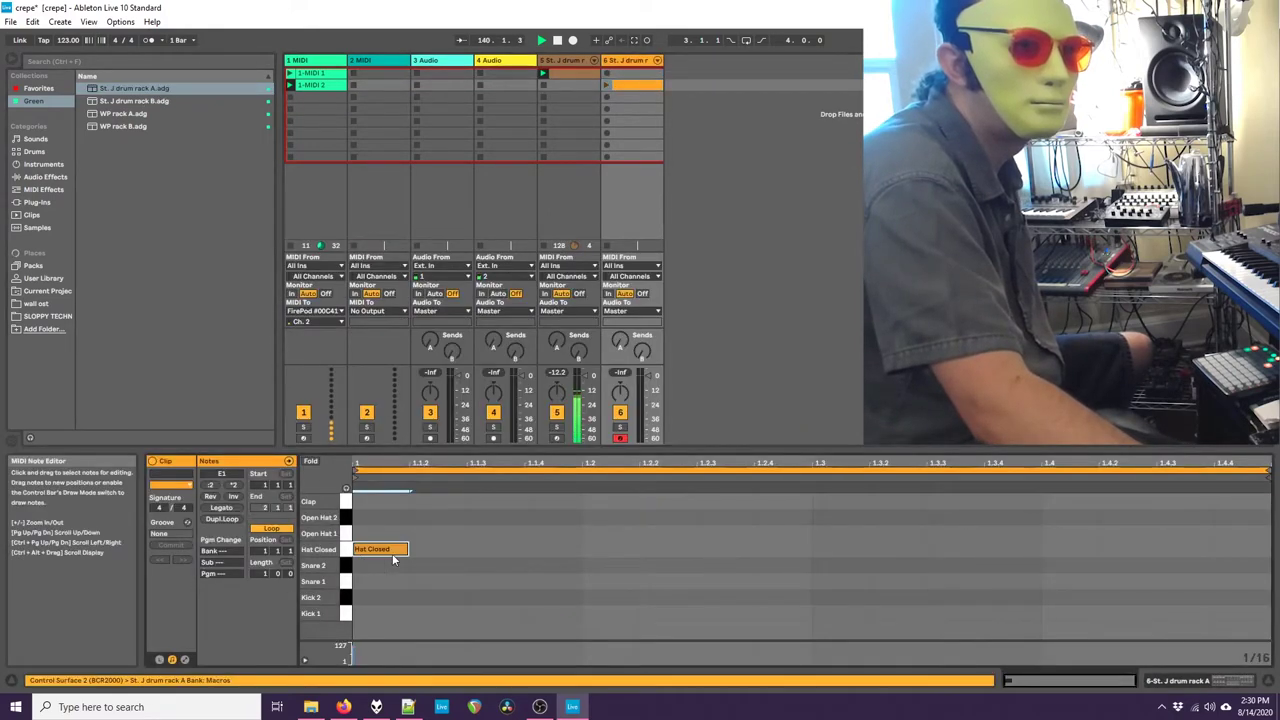
{"action": "double_click", "coordinate": [443, 550]}
{"action": "double_click", "coordinate": [530, 549]}
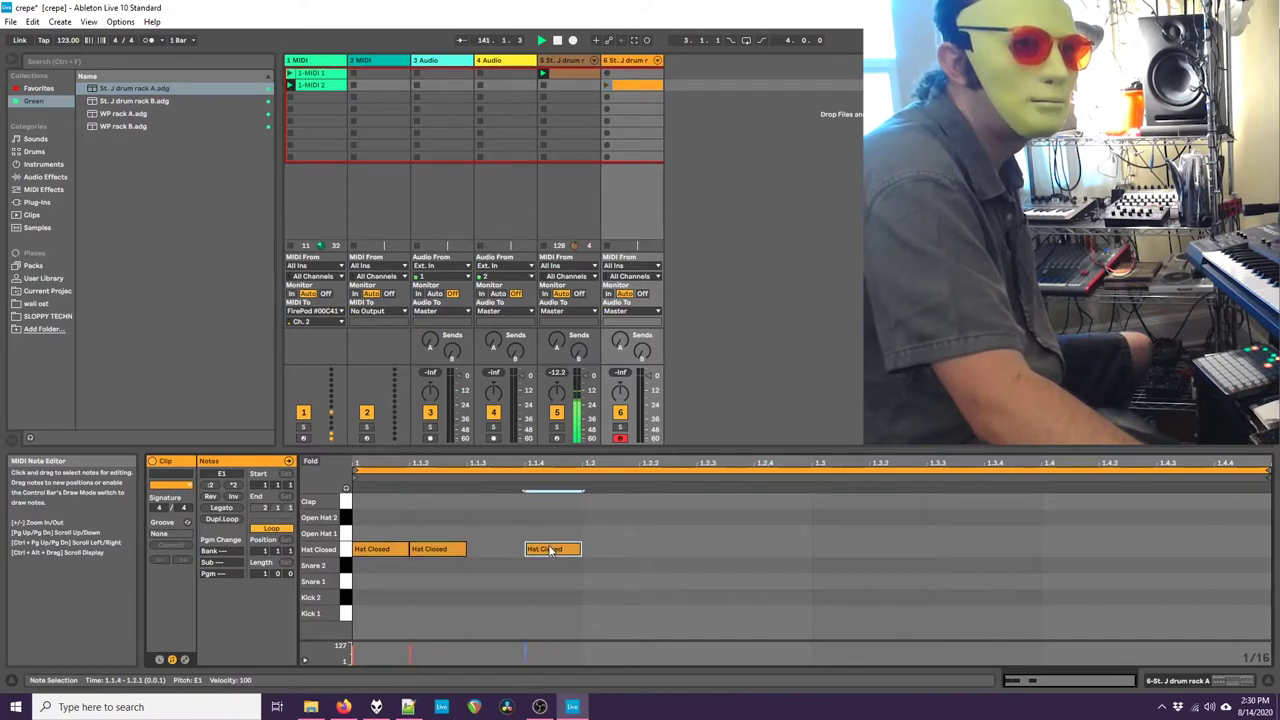
Step: Launch the hi-hat clip and add Hat Closed notes at 1.2.3, 1.3.1 and 1.3.3
{"action": "left_click", "coordinate": [320, 549]}
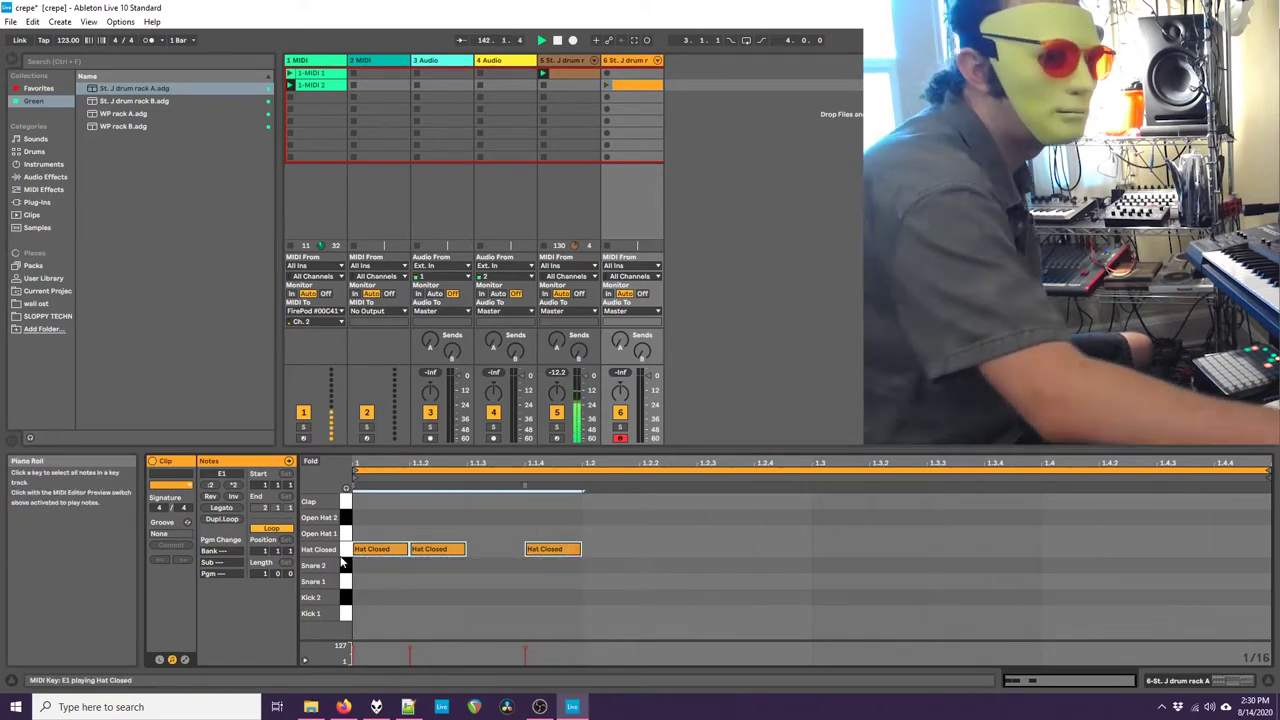
{"action": "left_click", "coordinate": [607, 85]}
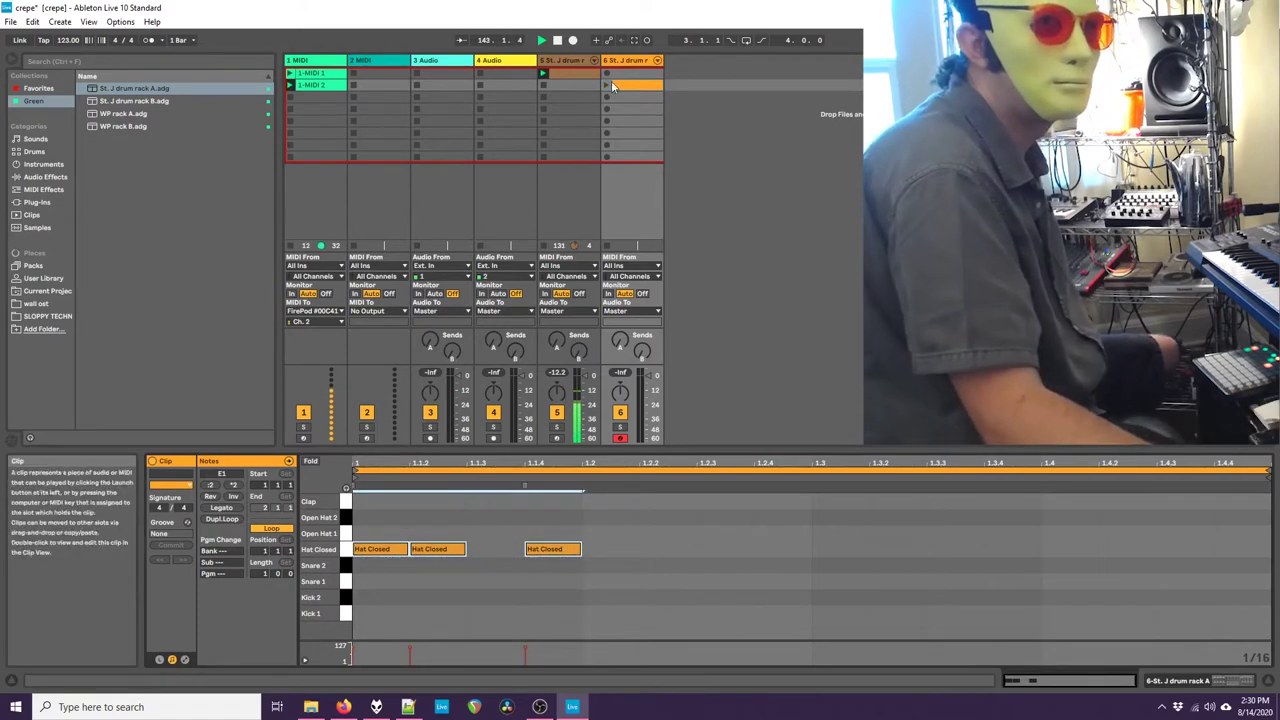
{"action": "left_click", "coordinate": [527, 528]}
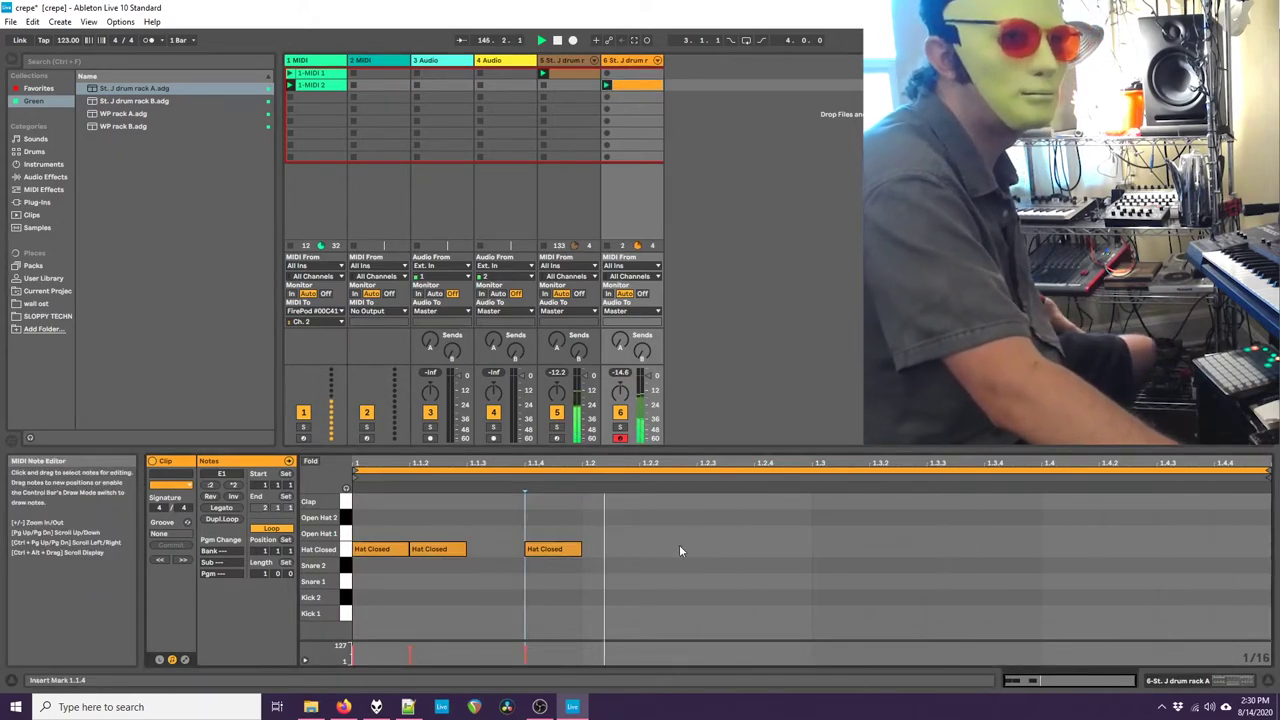
{"action": "double_click", "coordinate": [713, 551]}
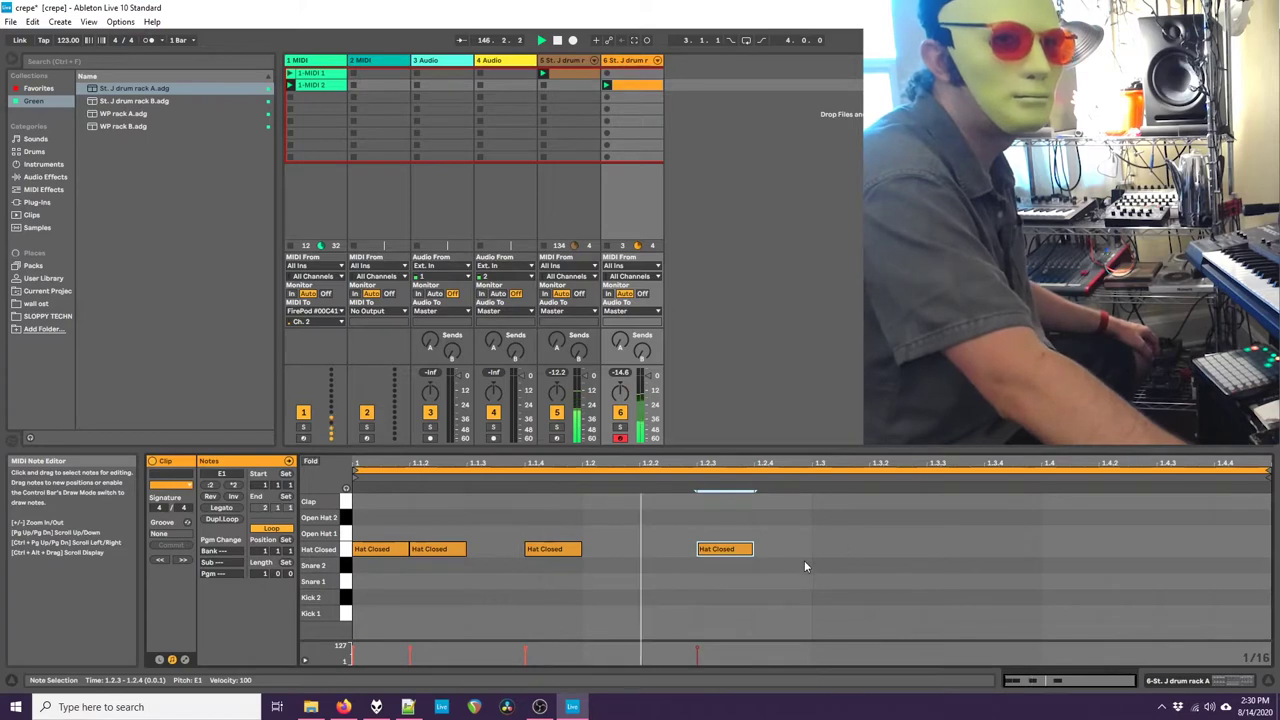
{"action": "double_click", "coordinate": [840, 565]}
{"action": "left_click_drag", "start_coordinate": [845, 565], "coordinate": [954, 549]}
{"action": "double_click", "coordinate": [900, 549]}
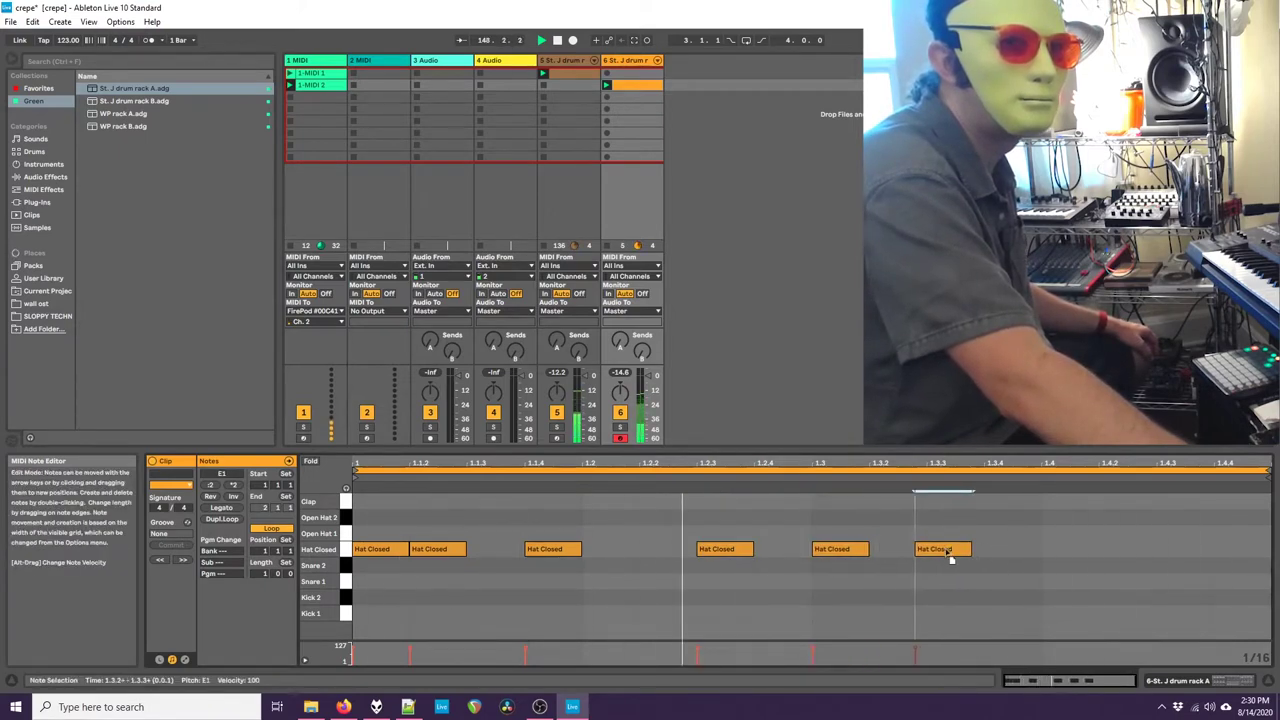
Step: Add Hat Closed notes at 1.4.1, 1.4.2 and 1.4.3, removing the extra one placed at 1.3.4
{"action": "double_click", "coordinate": [1013, 549]}
{"action": "double_click", "coordinate": [1072, 549]}
{"action": "double_click", "coordinate": [1164, 549]}
{"action": "double_click", "coordinate": [1128, 549]}
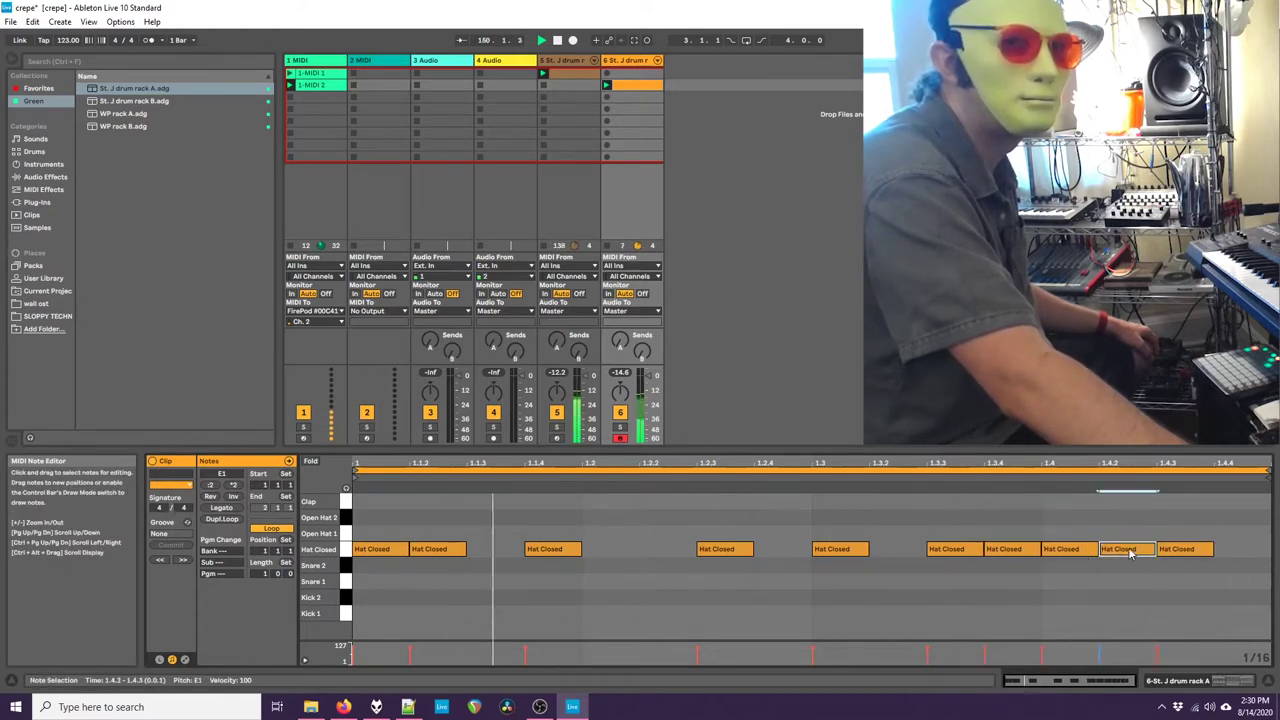
{"action": "double_click", "coordinate": [988, 549]}
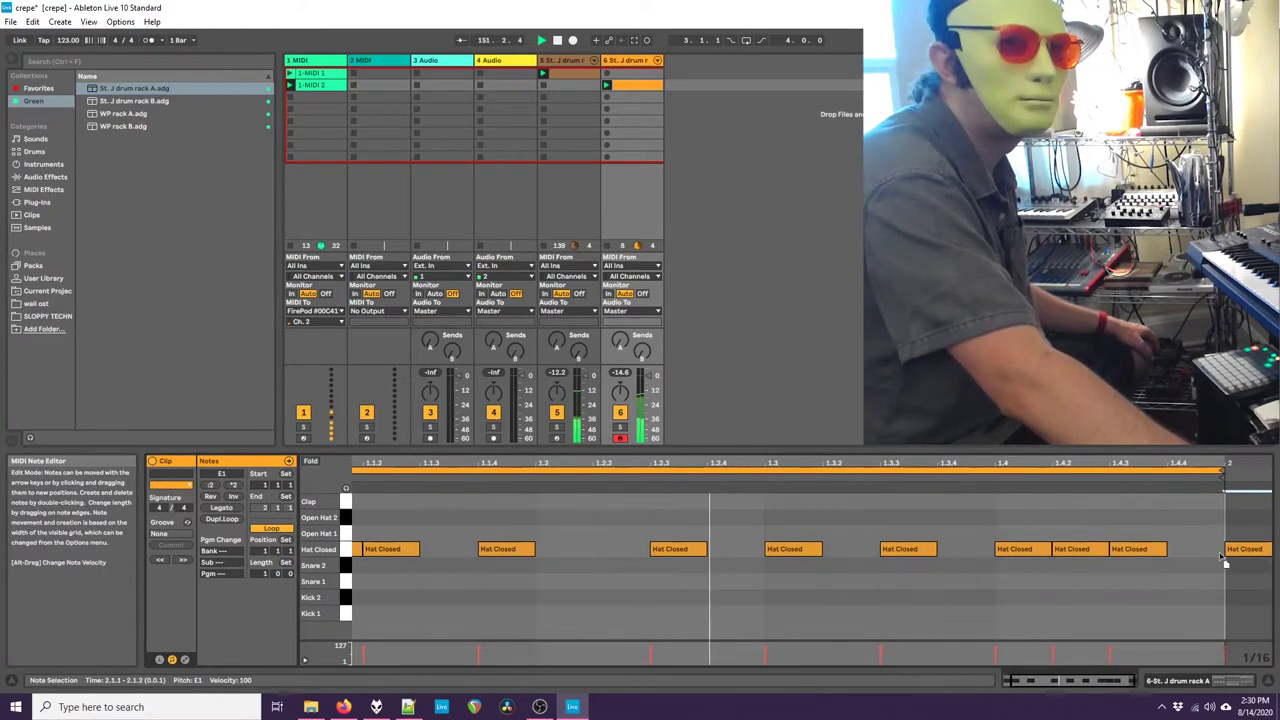
Step: Add a Hat Closed note at 1.4.4 and move it earlier, trying 1.3.2 and 1.2.4 before settling on 1.2.2
{"action": "double_click", "coordinate": [1203, 549]}
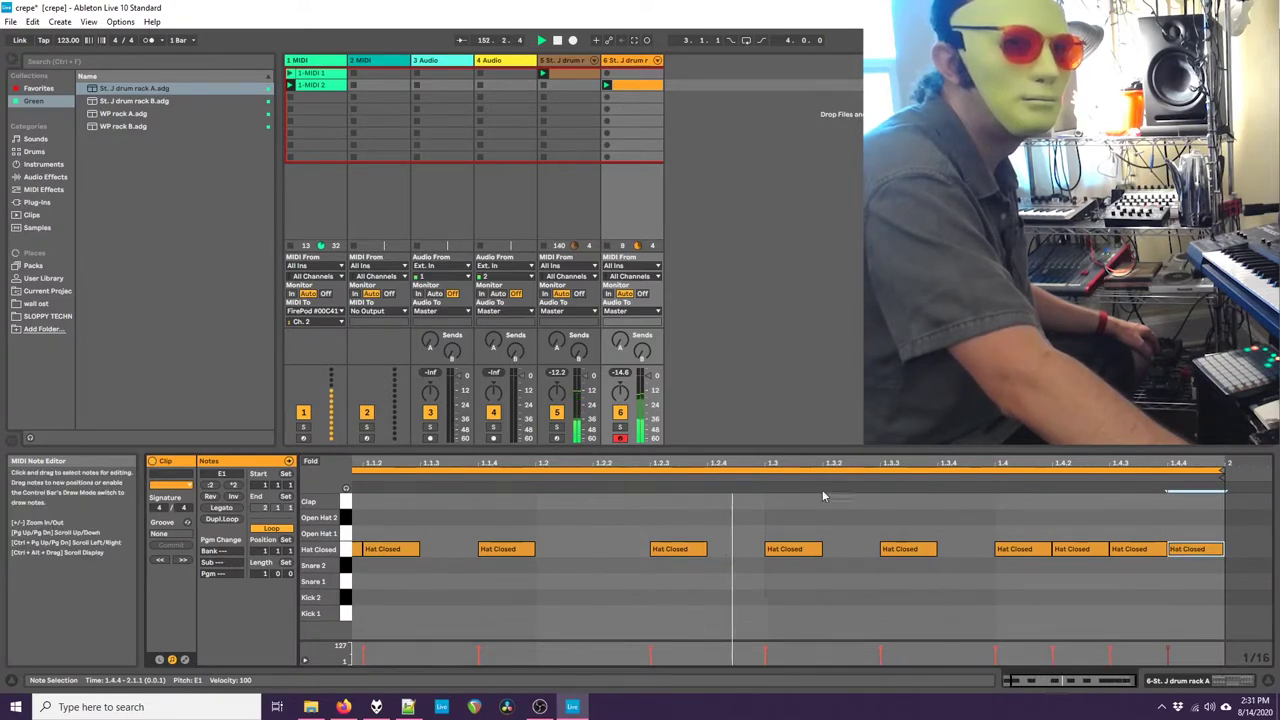
{"action": "left_click_drag", "start_coordinate": [1208, 557], "coordinate": [860, 560]}
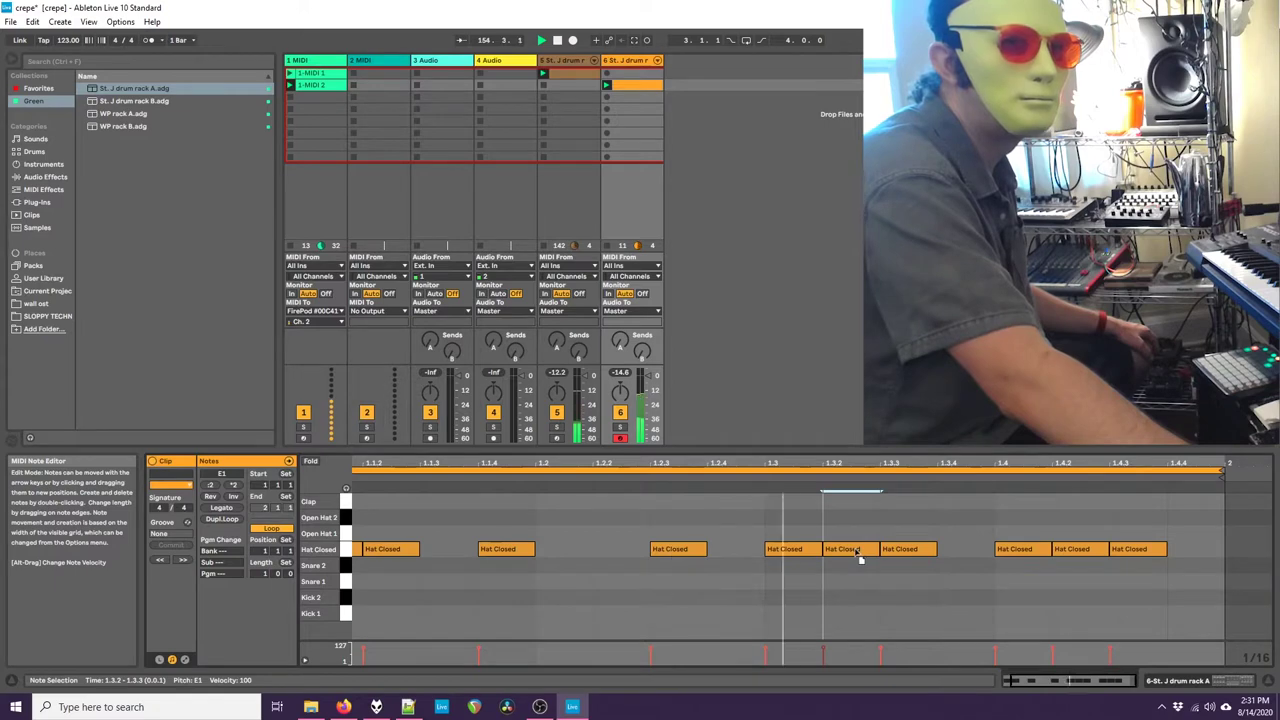
{"action": "left_click_drag", "start_coordinate": [859, 558], "coordinate": [760, 564]}
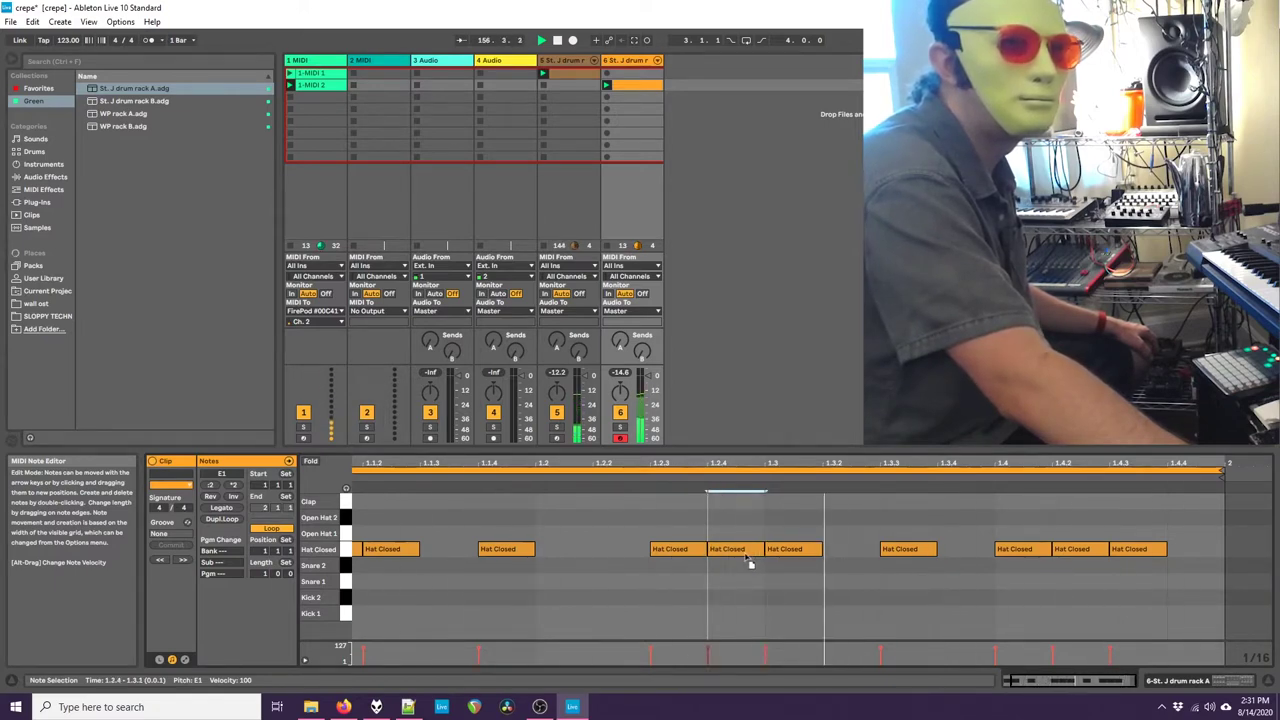
{"action": "left_click_drag", "start_coordinate": [750, 563], "coordinate": [619, 556]}
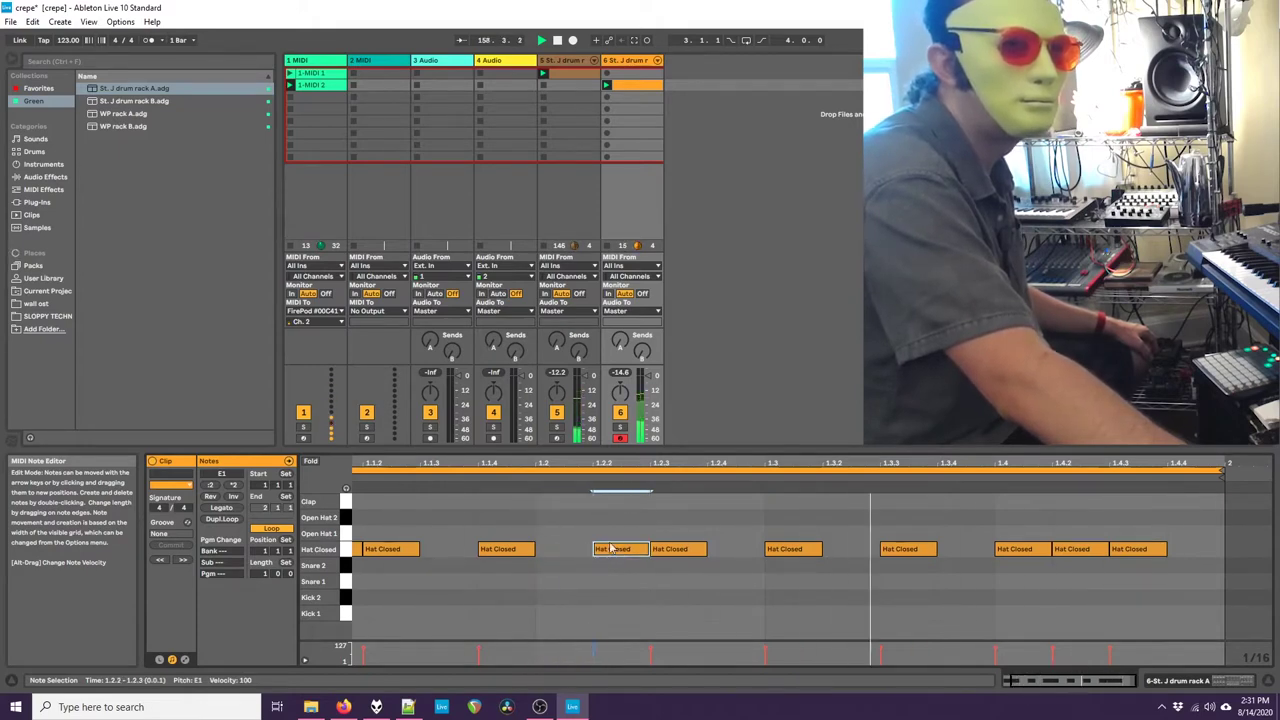
{"action": "left_click_drag", "start_coordinate": [585, 463], "coordinate": [587, 463]}
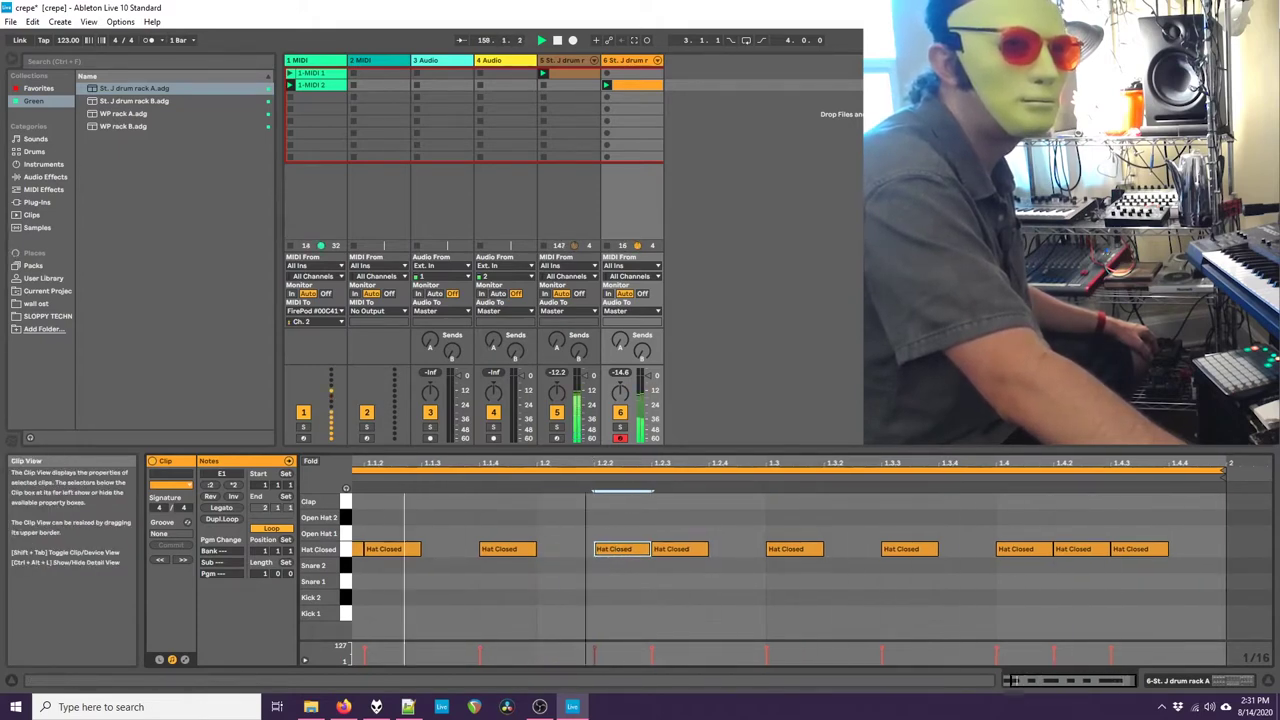
Step: Set the rack's Hat Selector to 55, and the Hat Closed pad's transpose to +1 st, decay to 430 ms and volume to -6.94 dB
{"action": "left_click", "coordinate": [1203, 681]}
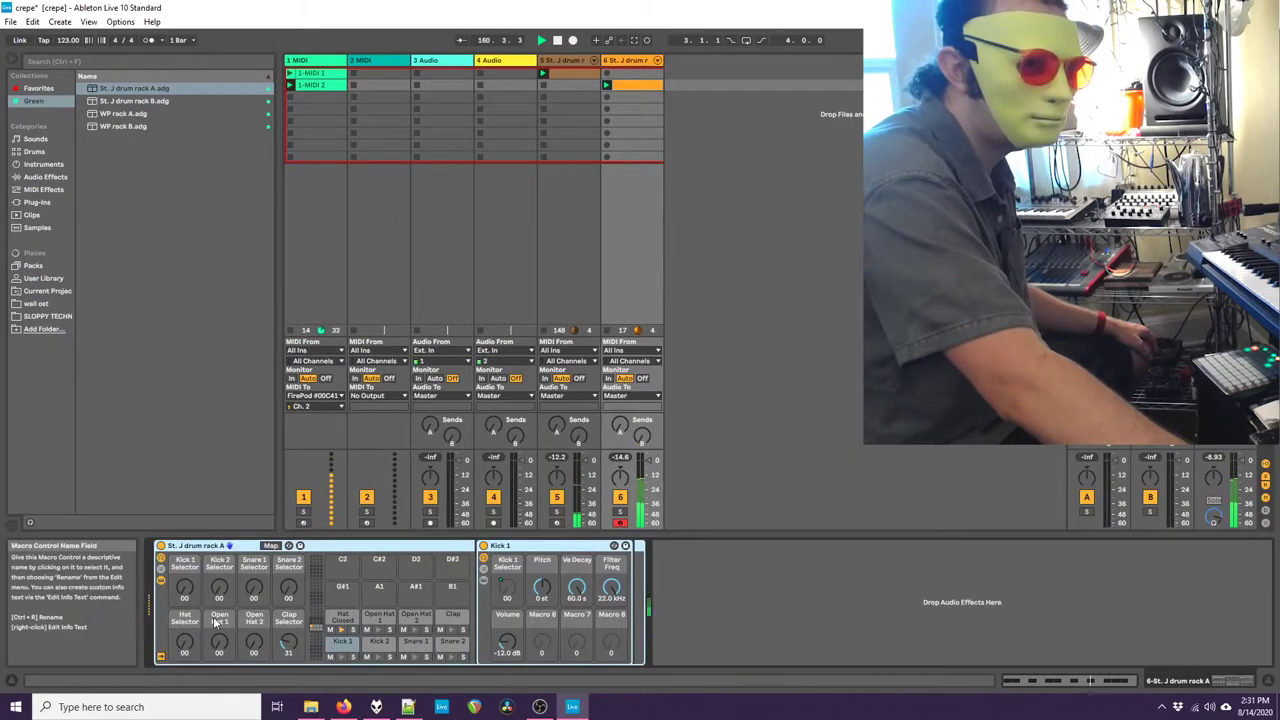
{"action": "left_click_drag", "start_coordinate": [184, 641], "coordinate": [184, 634]}
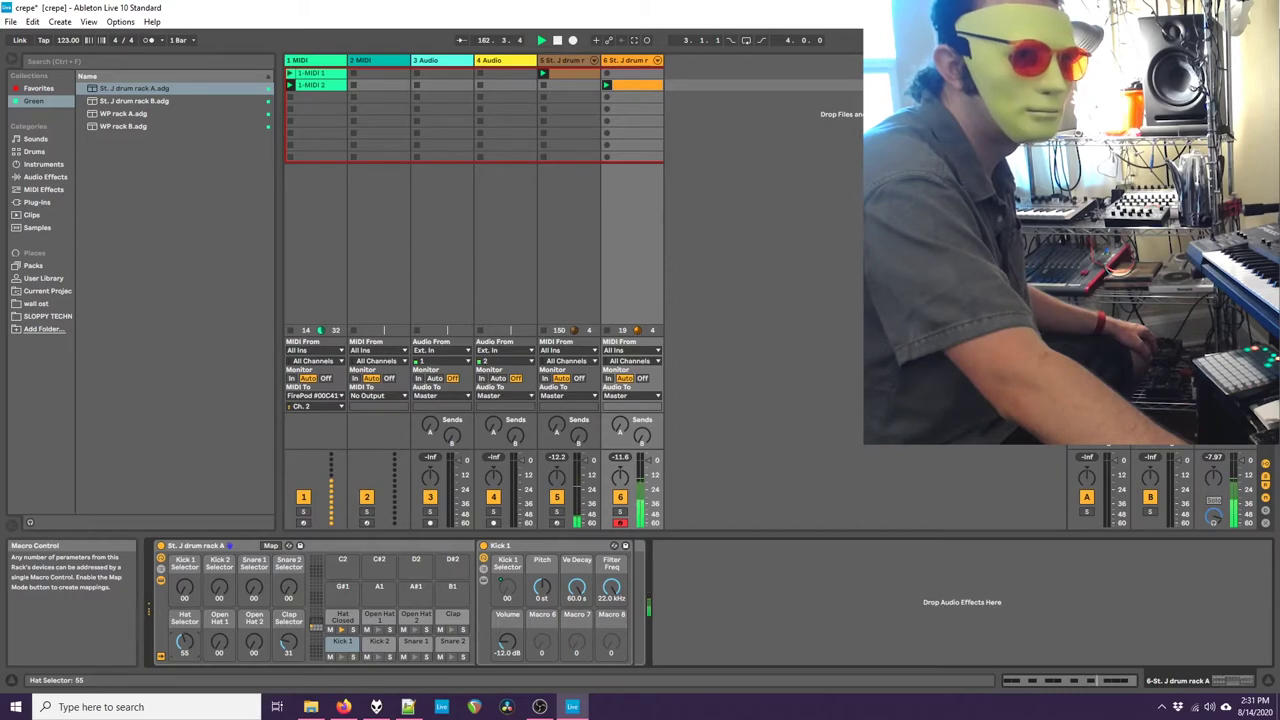
{"action": "left_click", "coordinate": [338, 618]}
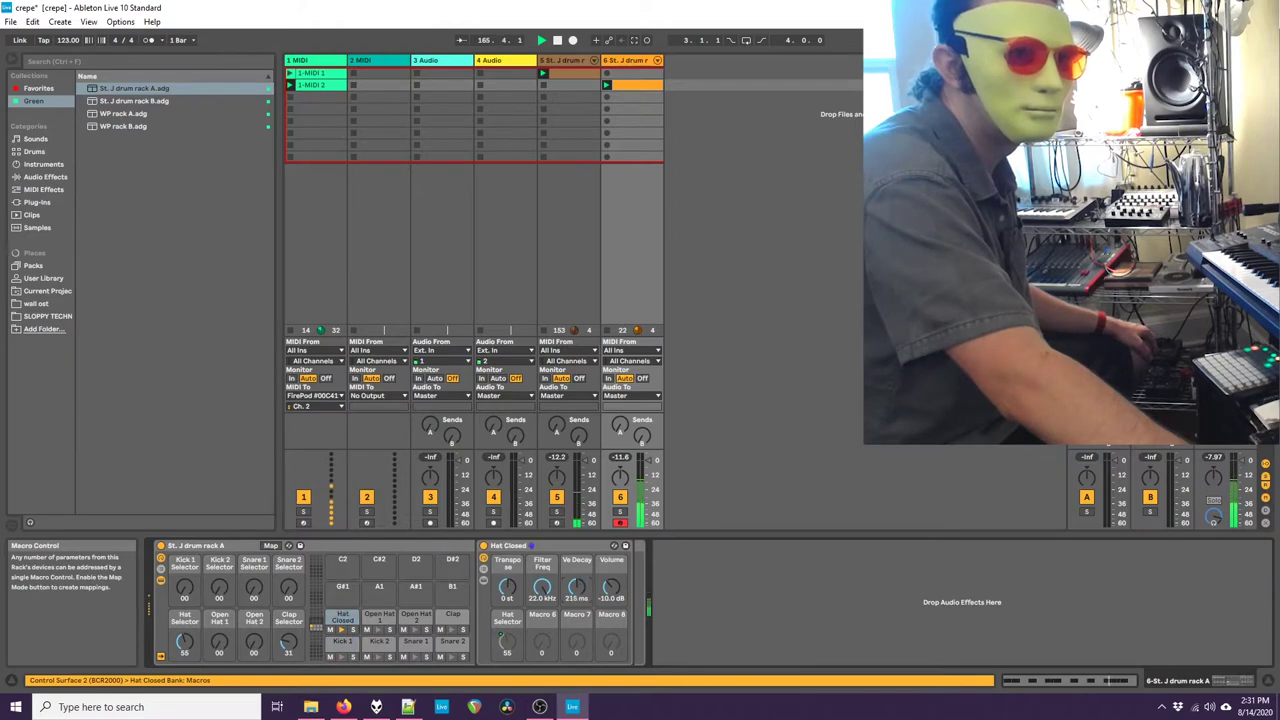
{"action": "left_click_drag", "start_coordinate": [576, 587], "coordinate": [576, 573]}
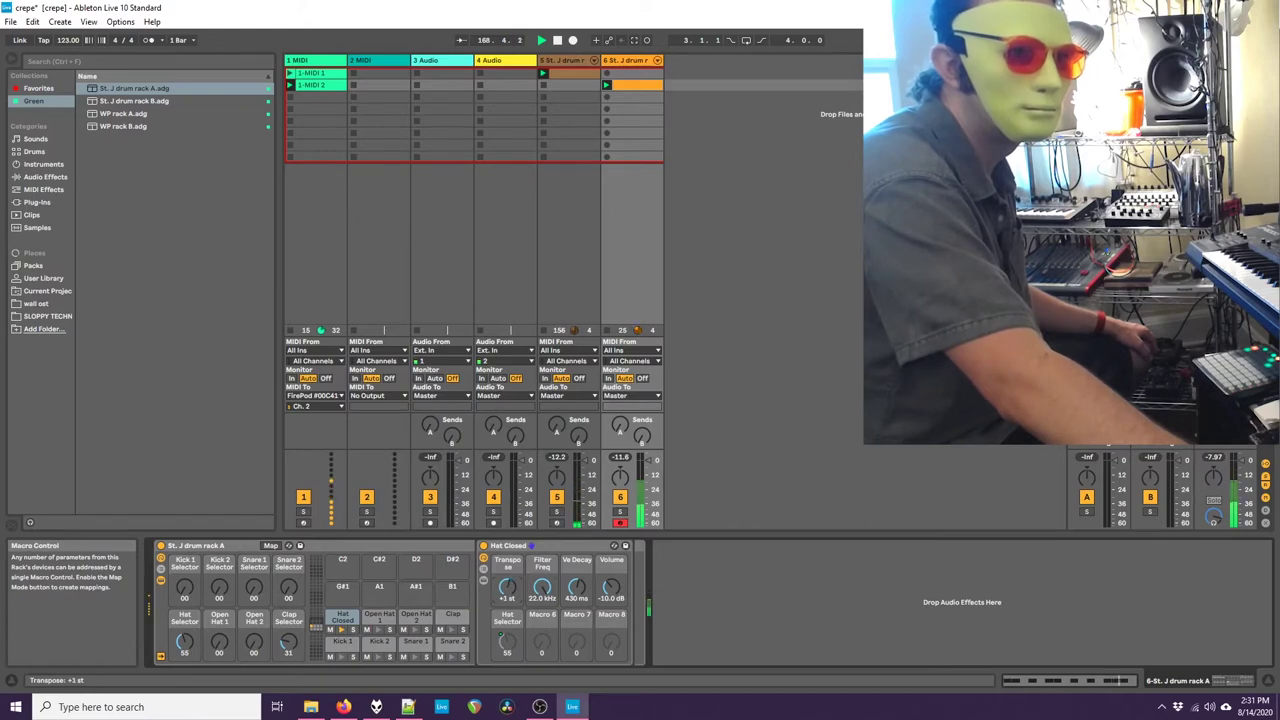
{"action": "left_click_drag", "start_coordinate": [612, 586], "coordinate": [612, 580]}
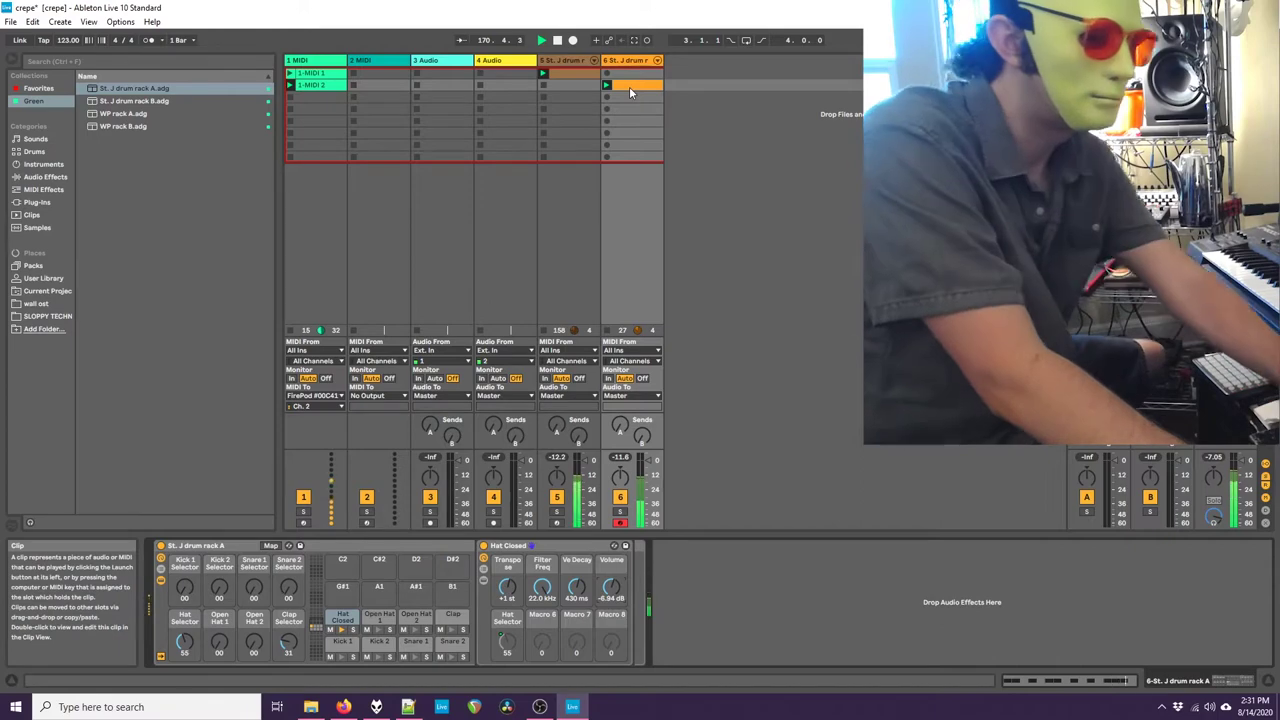
Step: Duplicate the hi-hat clip into the slot below, launch the copy and open it for editing
{"action": "key", "text": "ctrl+d"}
{"action": "left_click", "coordinate": [606, 97]}
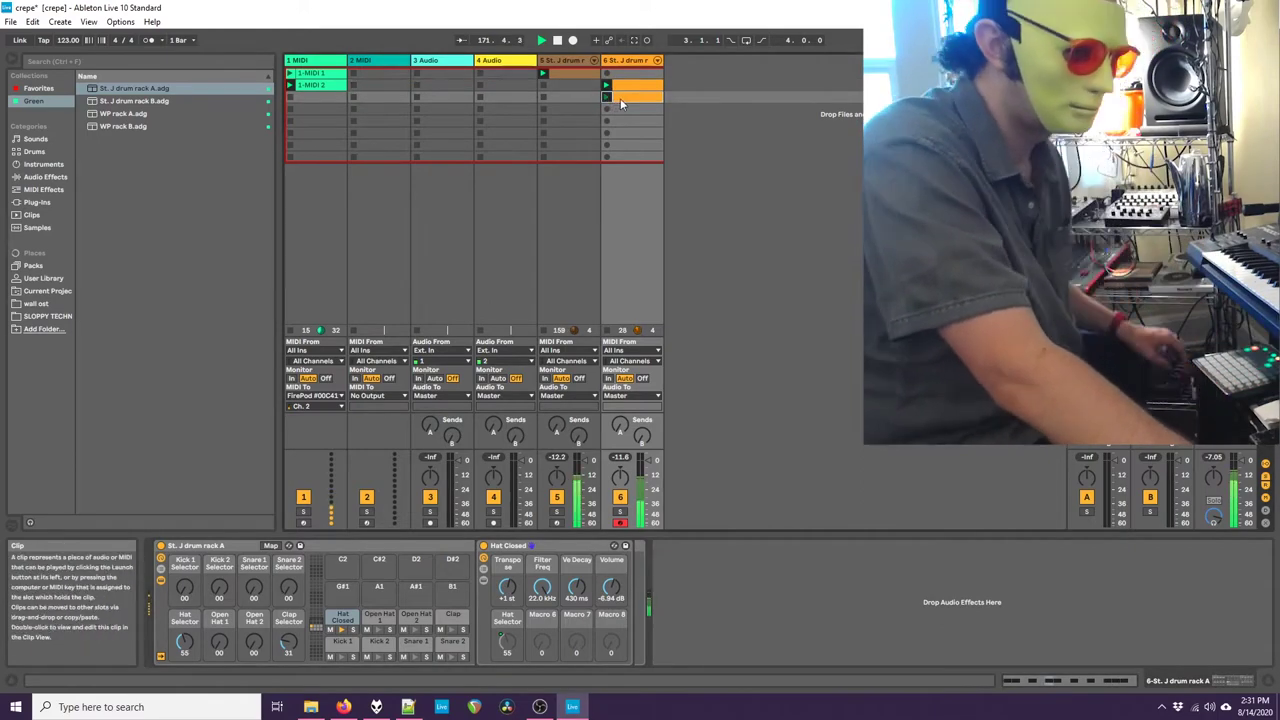
{"action": "left_click", "coordinate": [620, 98]}
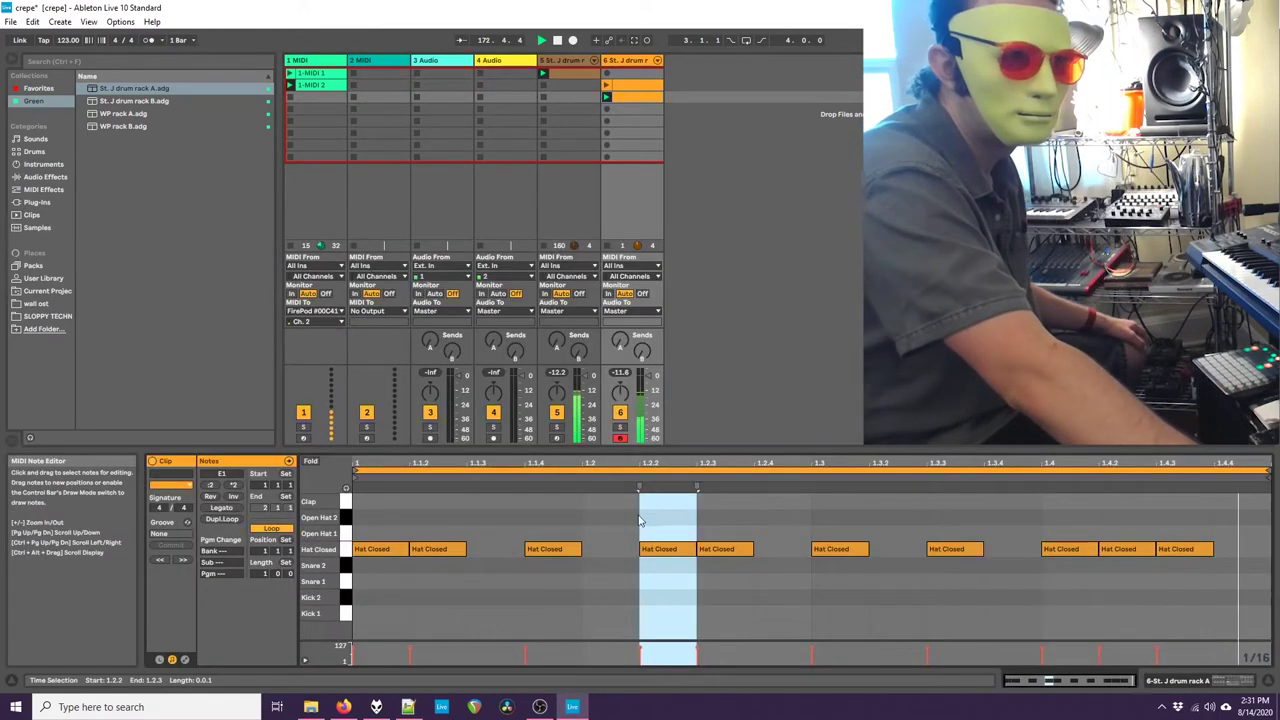
Step: Add Clap notes at 1.2.1, 1.4.1 and 1.3.4, and lower the 1.3.4 clap's velocity to 30
{"action": "double_click", "coordinate": [826, 501]}
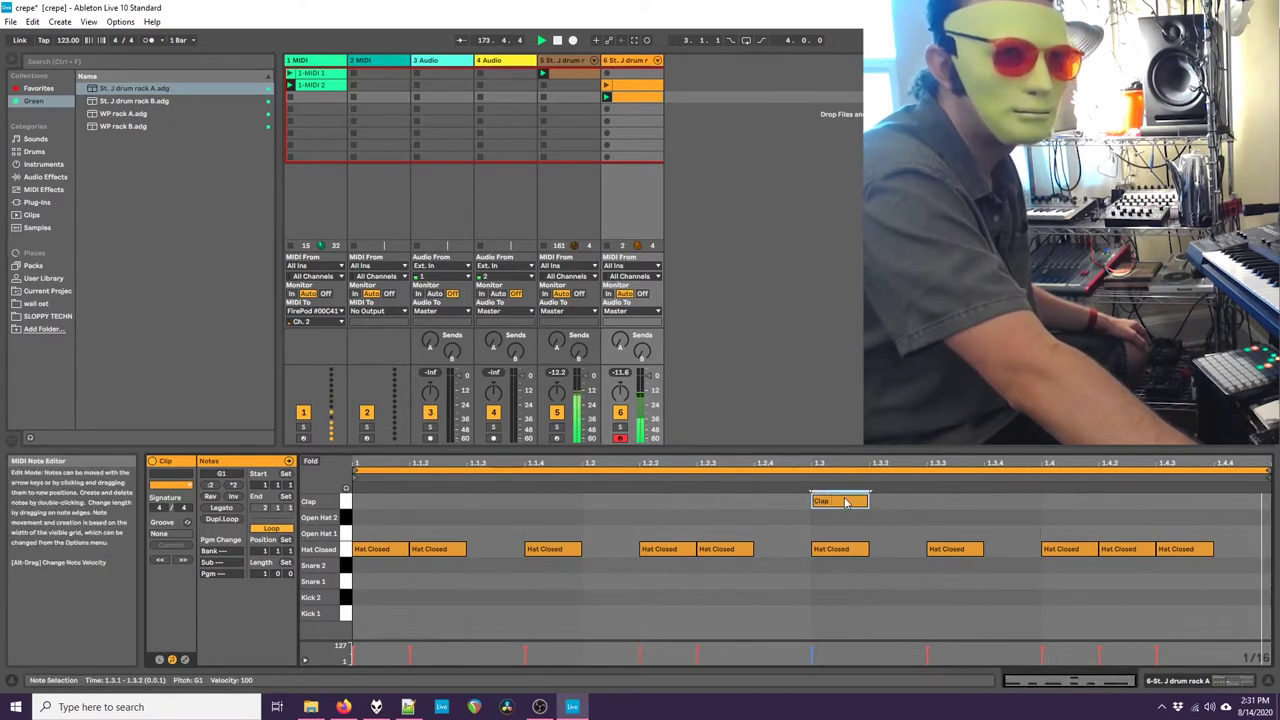
{"action": "left_click_drag", "start_coordinate": [845, 502], "coordinate": [600, 510]}
{"action": "double_click", "coordinate": [597, 506]}
{"action": "double_click", "coordinate": [595, 503]}
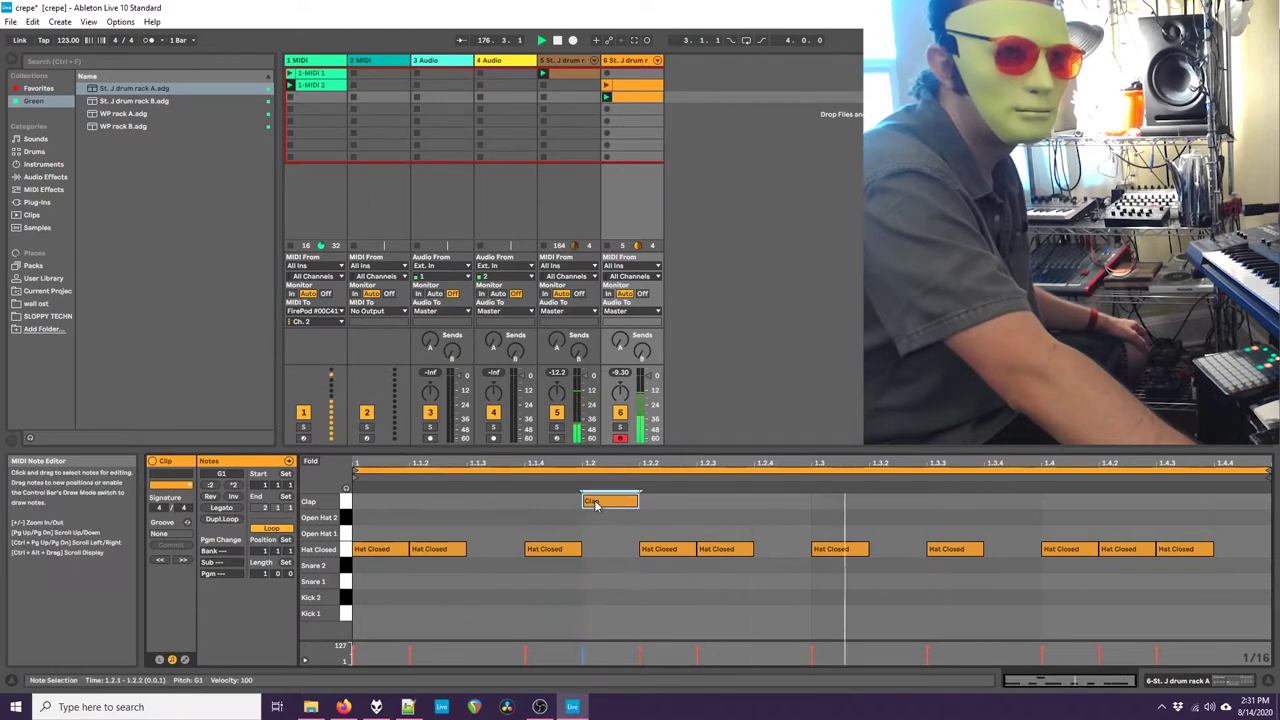
{"action": "double_click", "coordinate": [1068, 500]}
{"action": "double_click", "coordinate": [995, 500]}
{"action": "left_click_drag", "start_coordinate": [984, 648], "coordinate": [984, 664]}
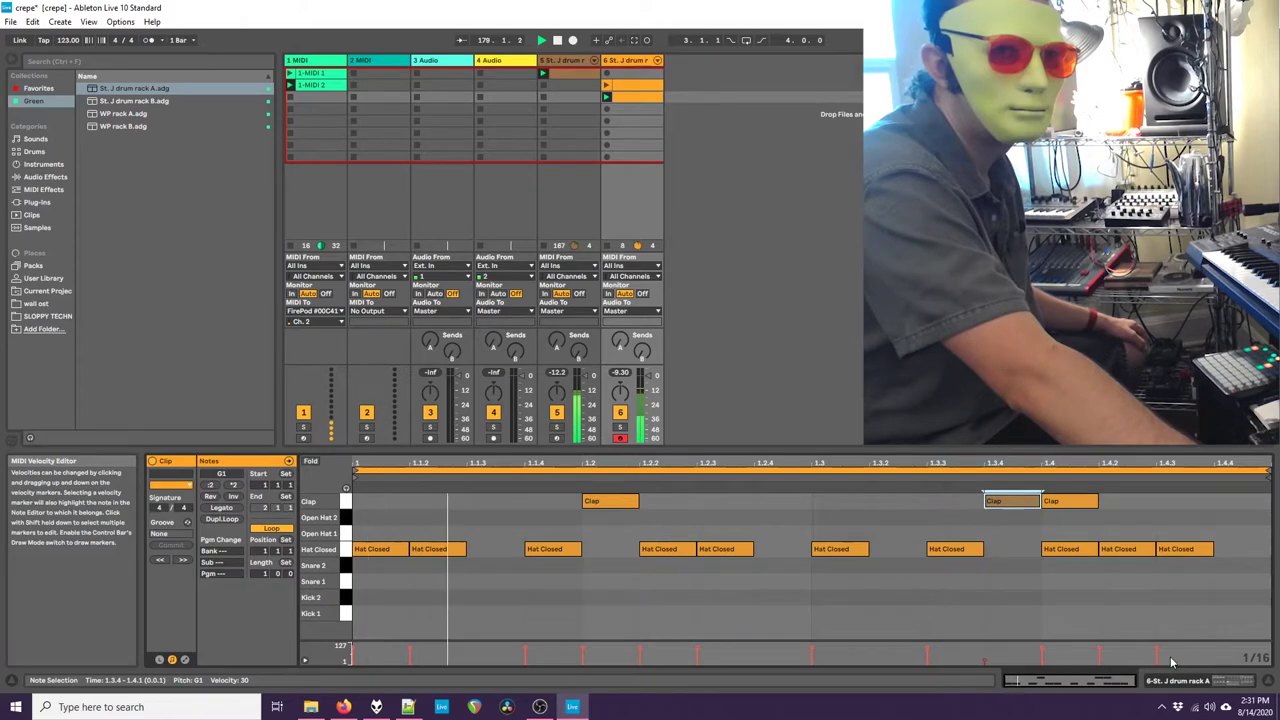
Step: Set the second drum rack's Clap Selector to 81
{"action": "key", "text": "shift+Tab"}
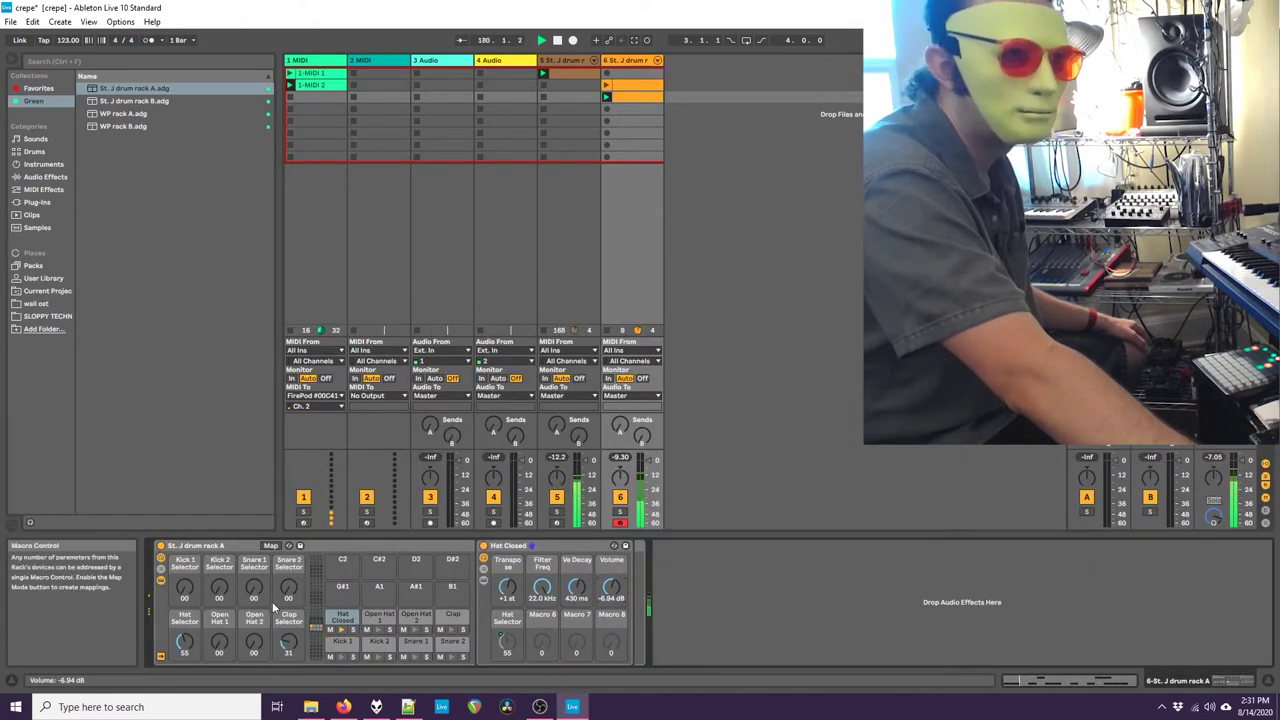
{"action": "left_click_drag", "start_coordinate": [288, 641], "coordinate": [288, 600]}
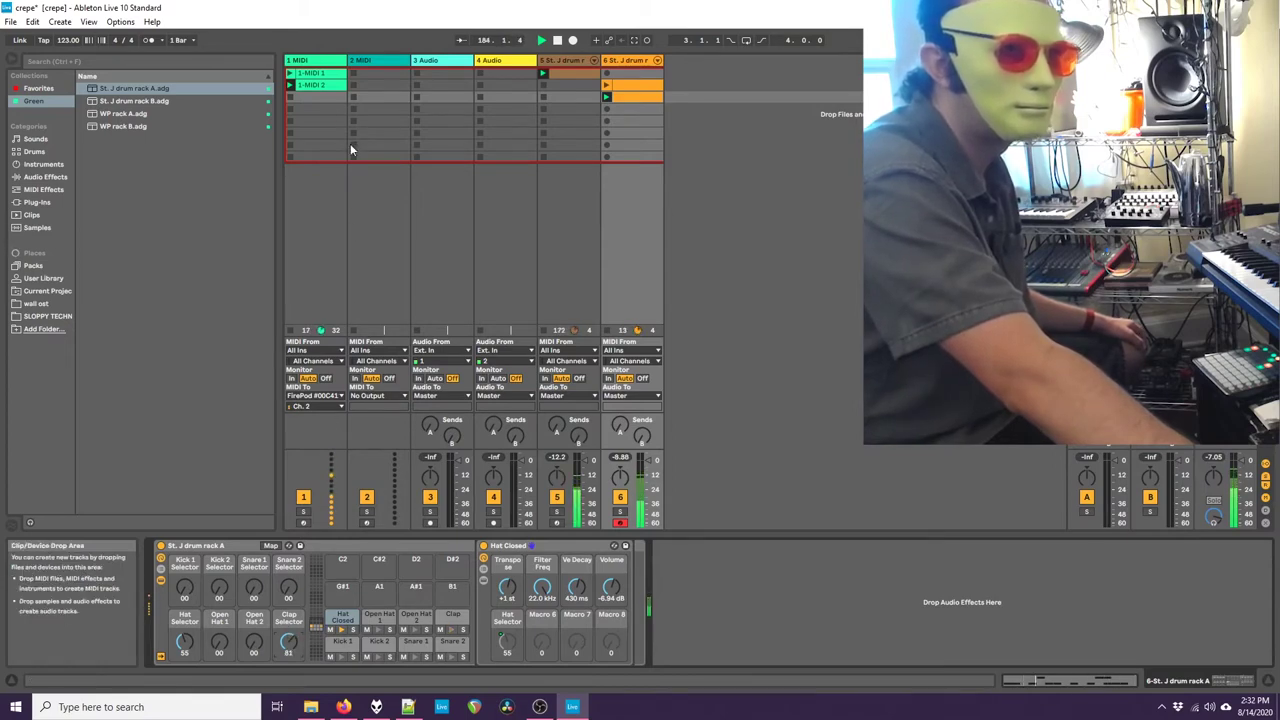
{"action": "left_click", "coordinate": [314, 98]}
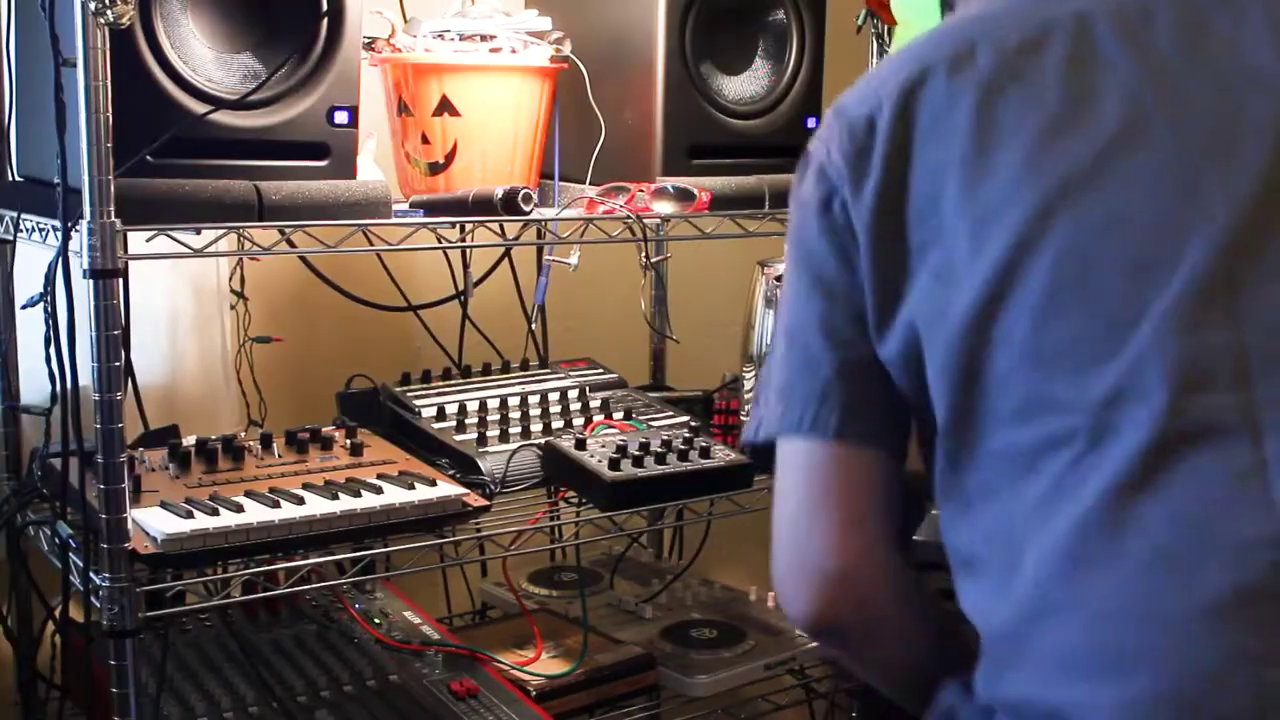
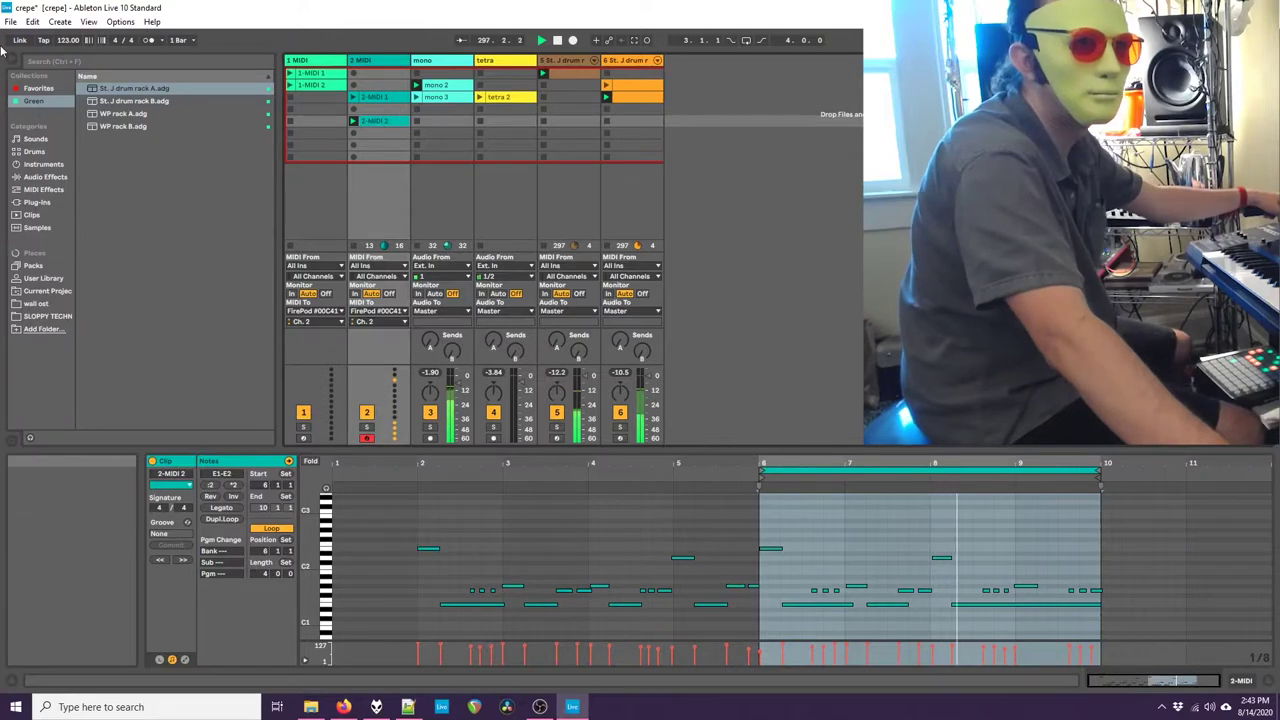
Step: Insert an audio track, name it jp bass' and set its external input channel to 1/2
{"action": "right_click", "coordinate": [702, 204]}
{"action": "left_click", "coordinate": [764, 213]}
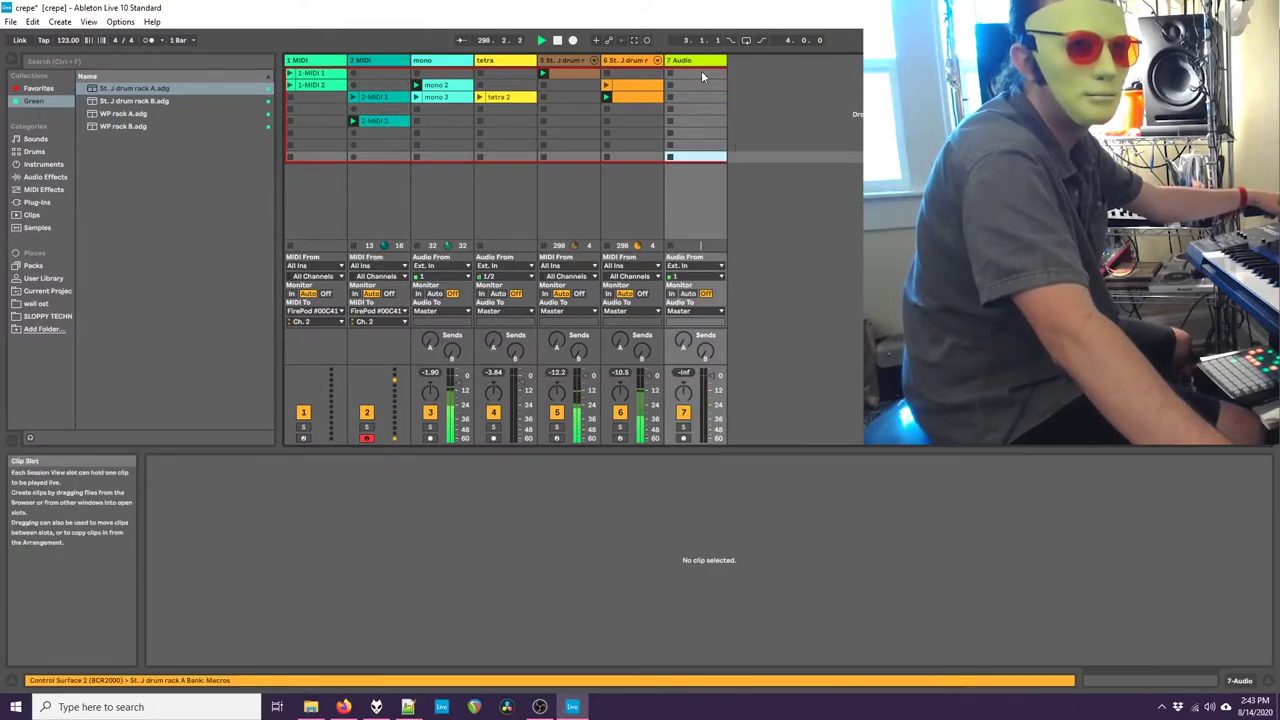
{"action": "right_click", "coordinate": [700, 62]}
{"action": "left_click", "coordinate": [713, 113]}
{"action": "type", "text": "jp"}
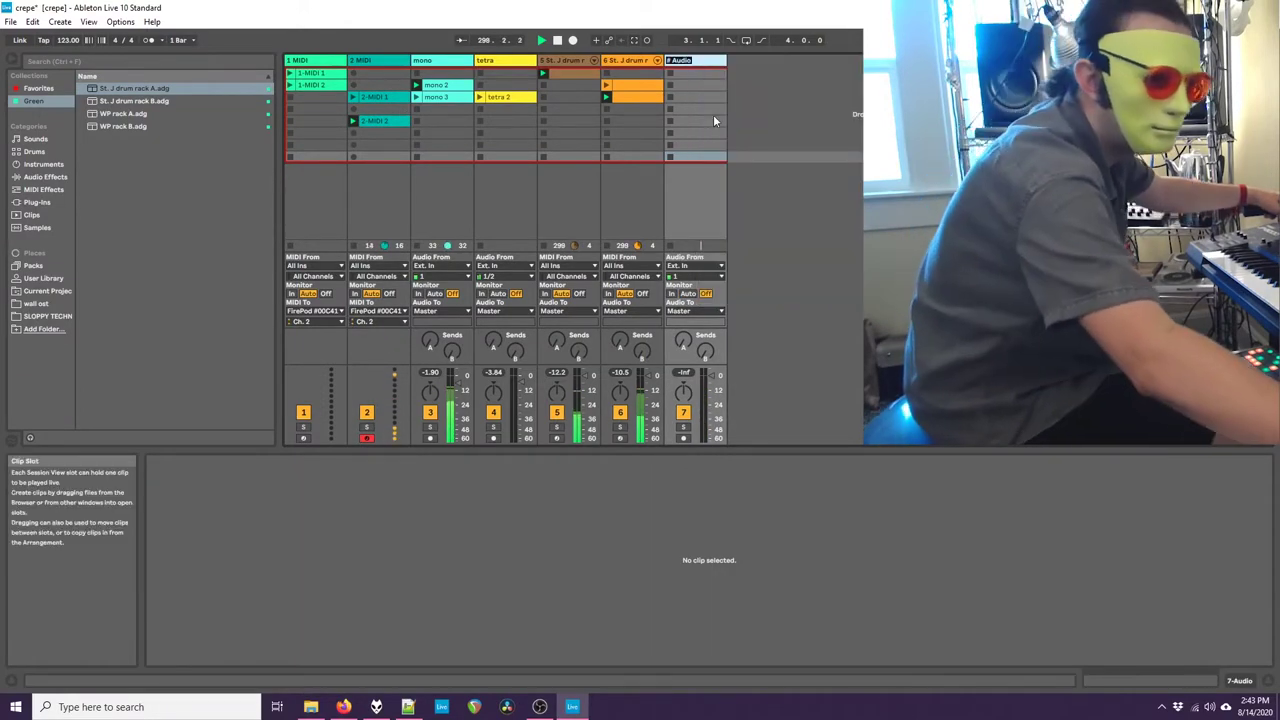
{"action": "type", "text": " bass"}
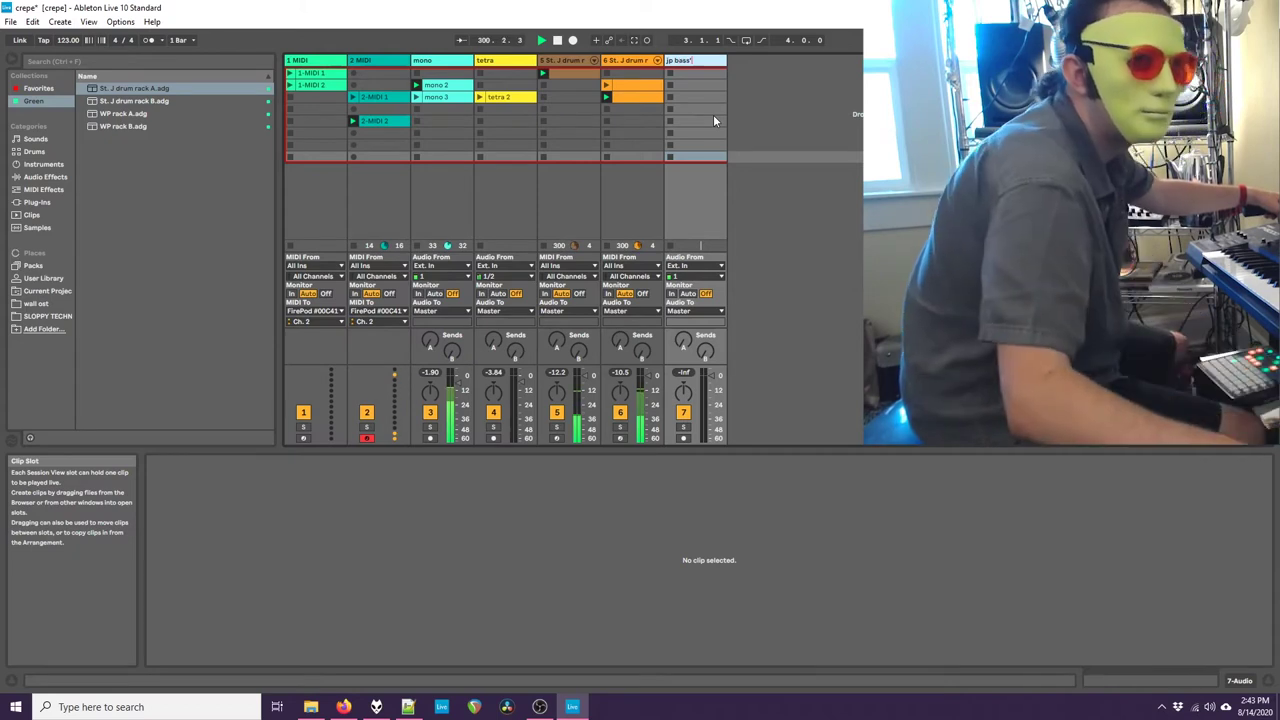
{"action": "left_click", "coordinate": [690, 276]}
{"action": "left_click", "coordinate": [686, 288]}
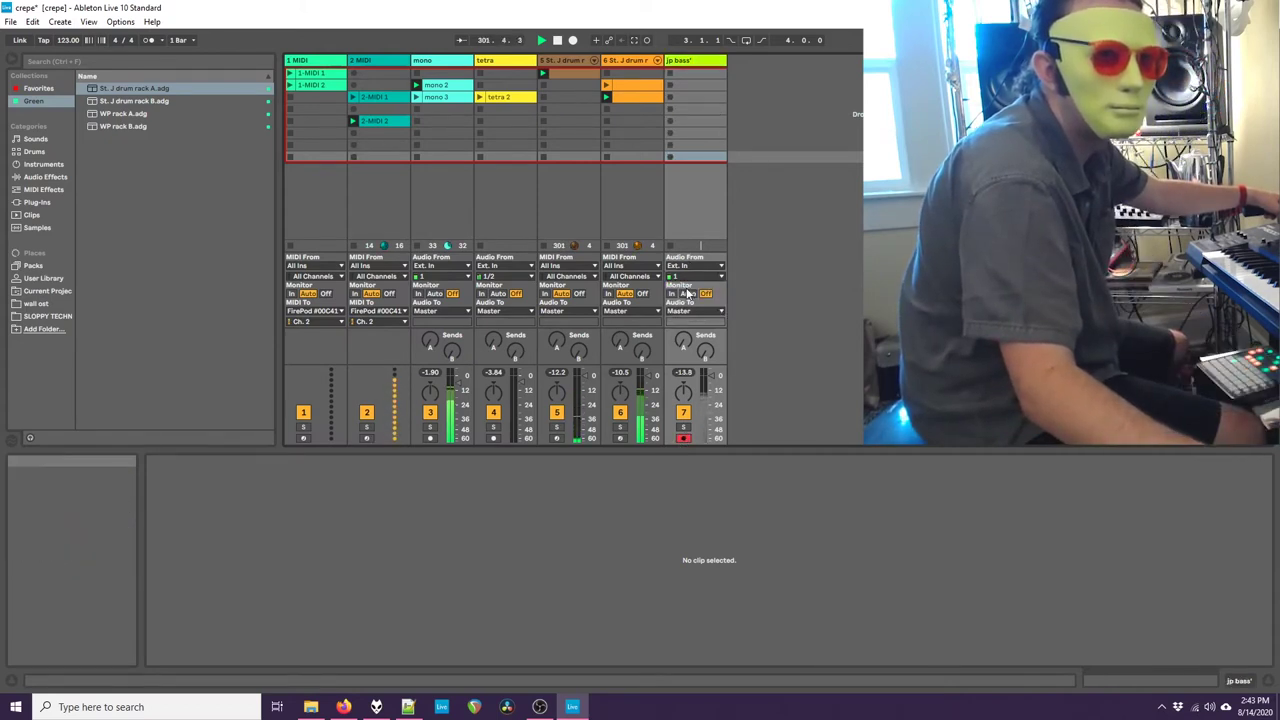
Step: Record a clip in the third slot of the jp bass' track, and launch it together with mono 3
{"action": "left_click", "coordinate": [670, 97]}
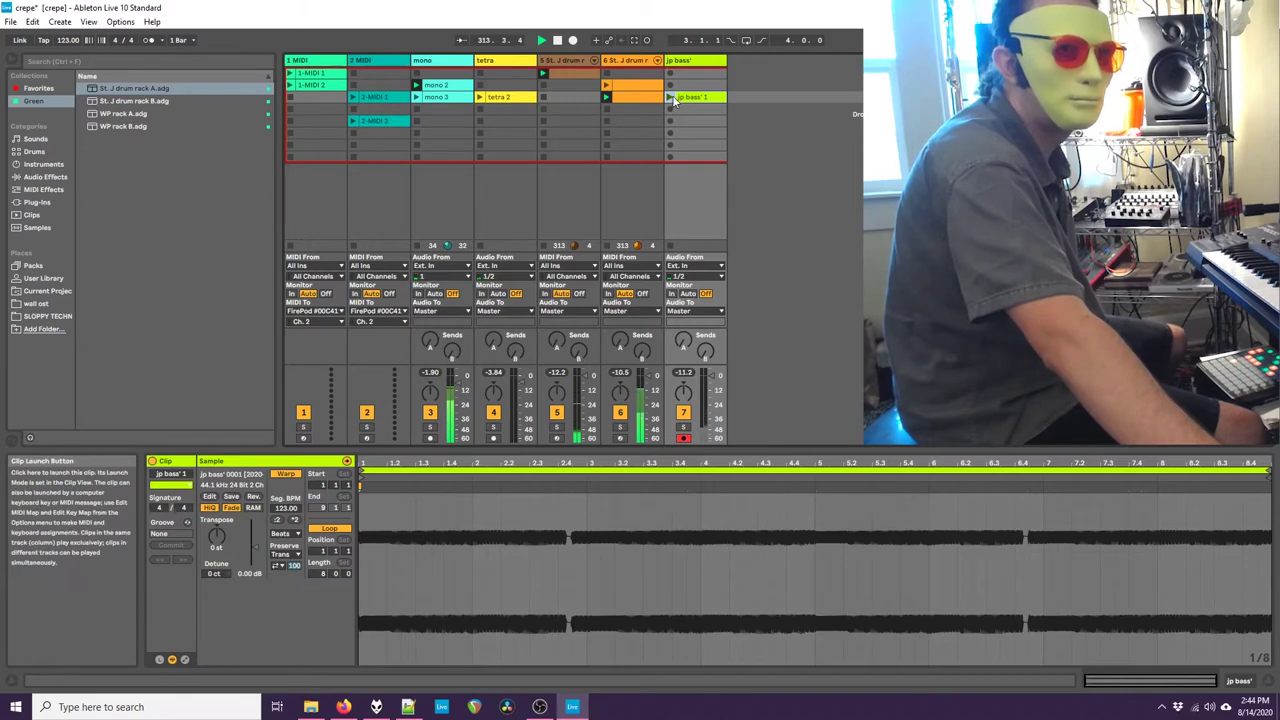
{"action": "left_click", "coordinate": [672, 97]}
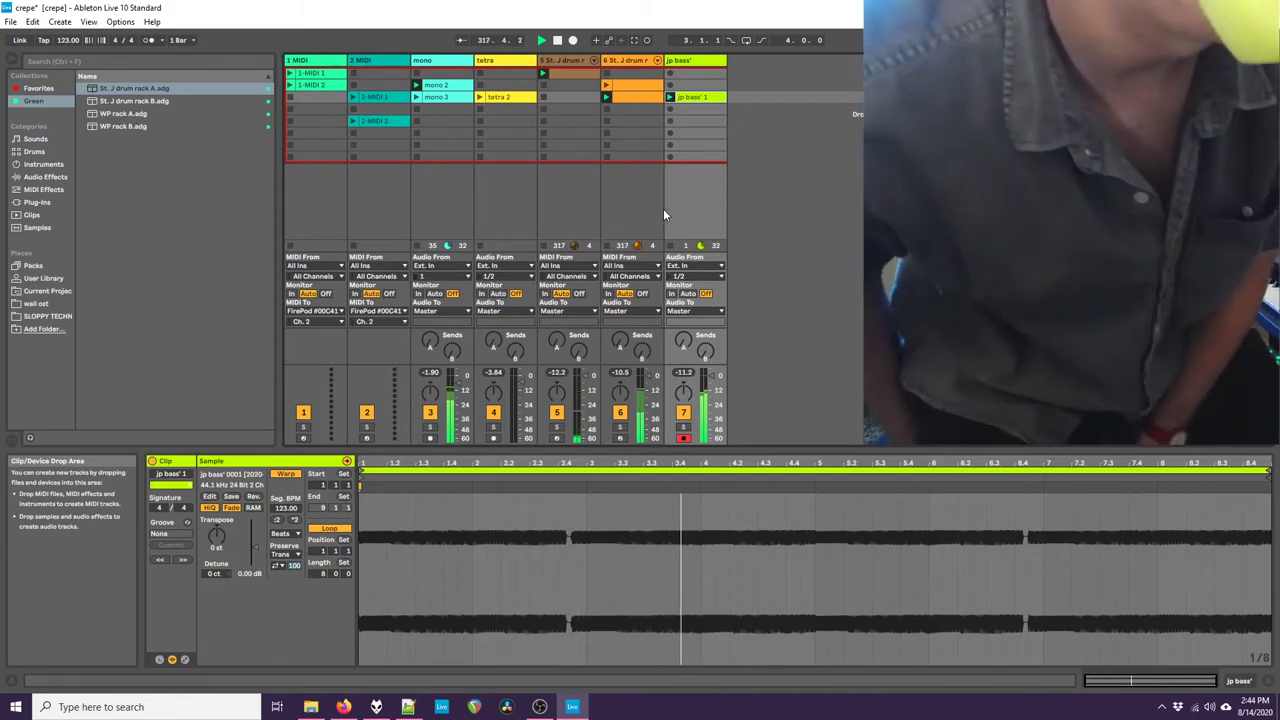
{"action": "left_click", "coordinate": [428, 97]}
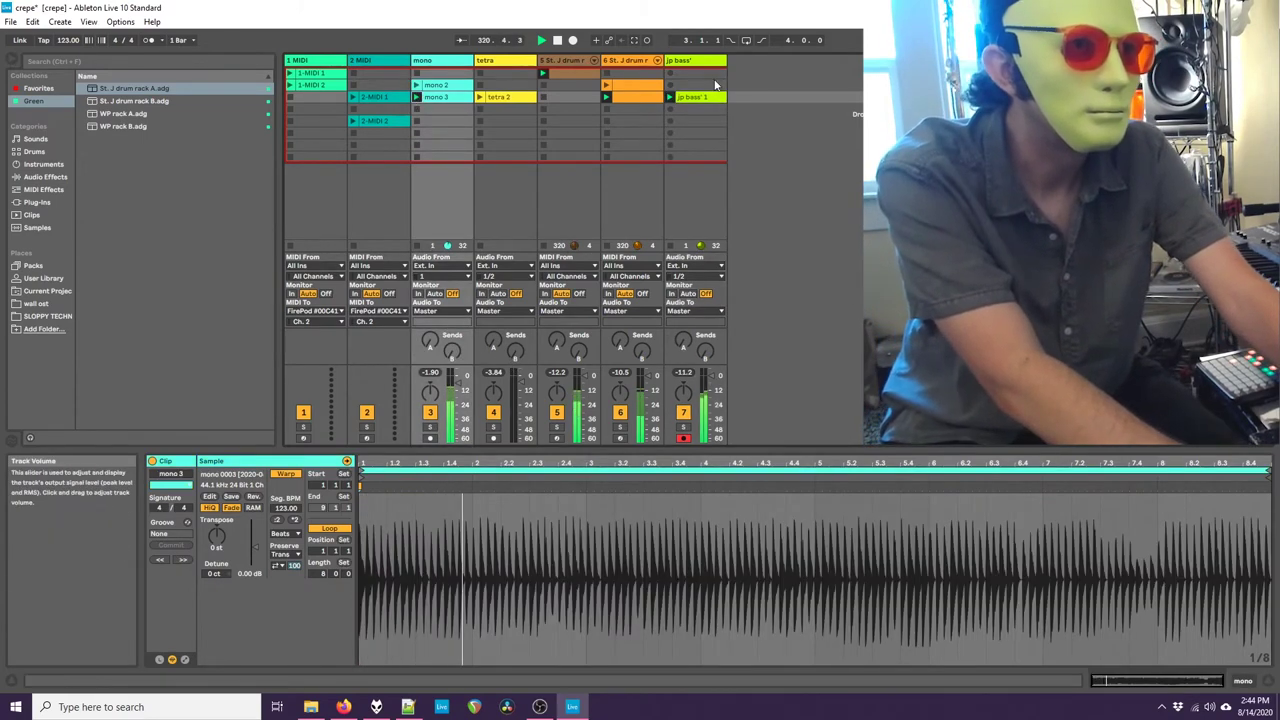
Step: Duplicate the kick clip on the first drum rack track into the slot below, and launch the copy
{"action": "left_click", "coordinate": [633, 61]}
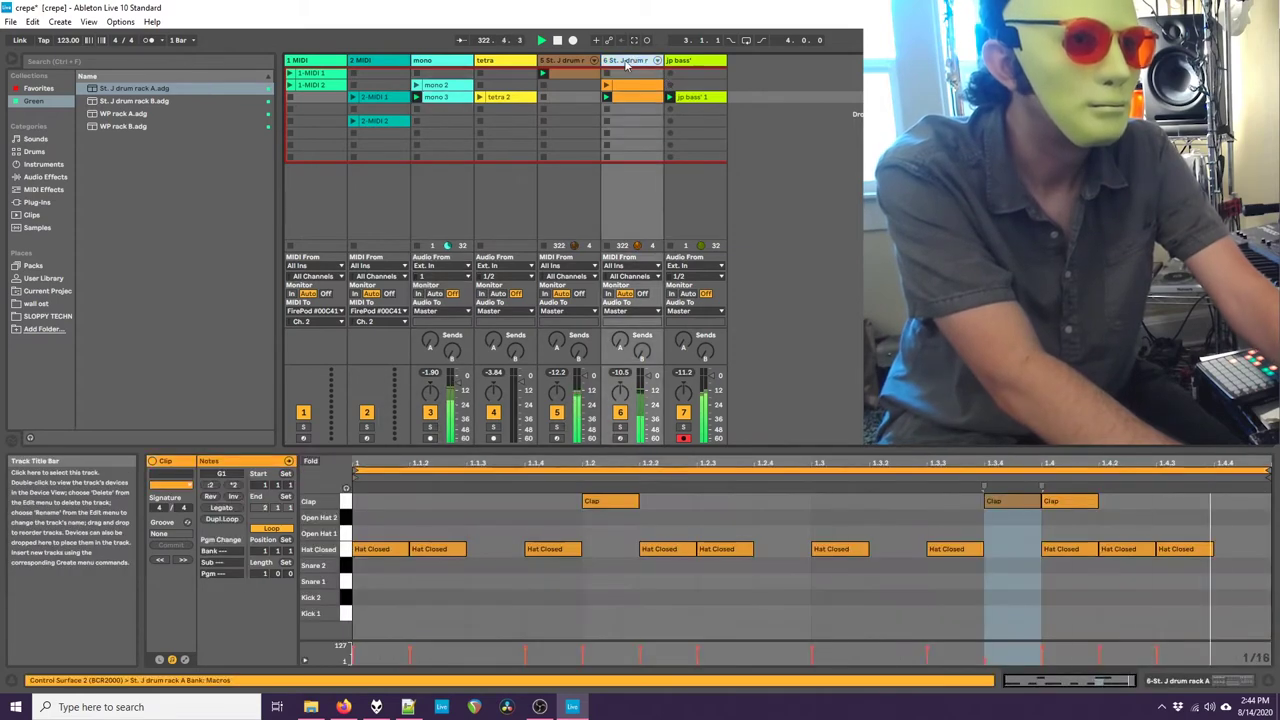
{"action": "left_click", "coordinate": [570, 62]}
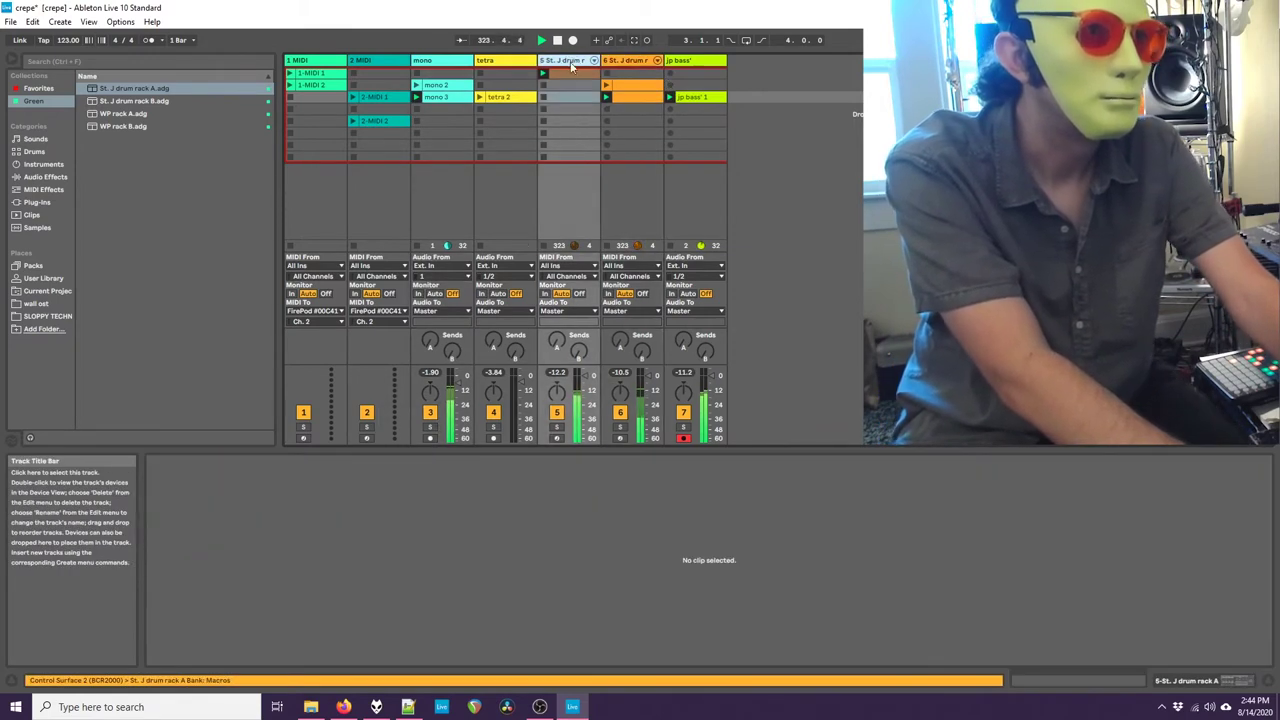
{"action": "left_click", "coordinate": [549, 97]}
{"action": "right_click", "coordinate": [560, 98]}
{"action": "left_click", "coordinate": [565, 74]}
{"action": "mouse_move", "coordinate": [565, 74]}
{"action": "left_mouse_down"}
{"action": "mouse_move", "coordinate": [571, 100]}
{"action": "mouse_move", "coordinate": [564, 81]}
{"action": "left_mouse_up"}
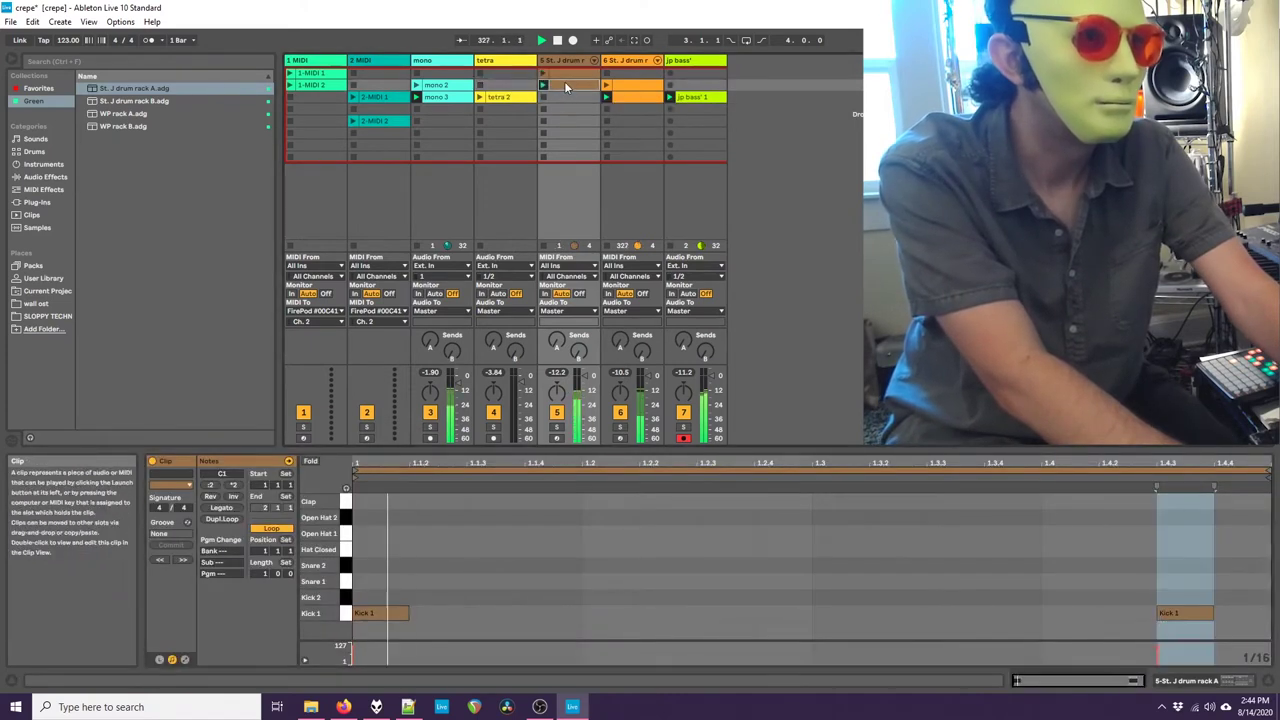
Step: Add Kick 2 notes at 1.1.1, 1.2.1, 1.3.3 and 1.4.3 in the copied kick clip
{"action": "double_click", "coordinate": [390, 594]}
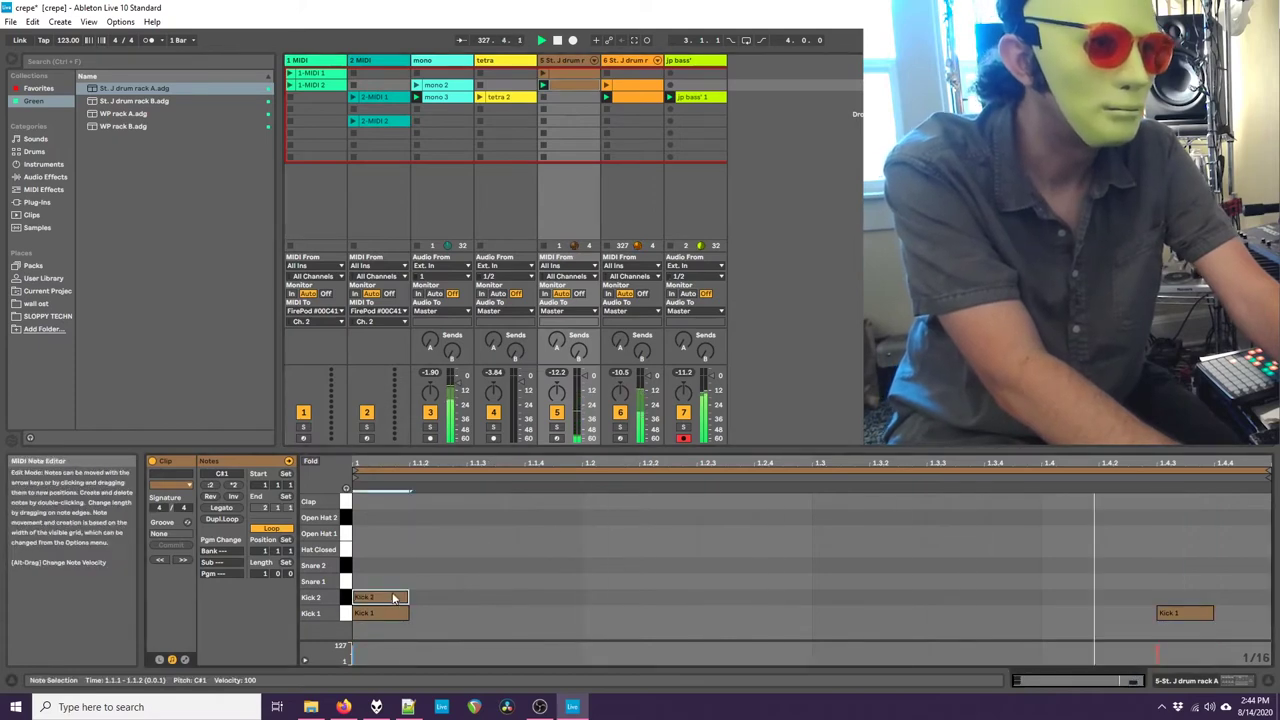
{"action": "double_click", "coordinate": [507, 597]}
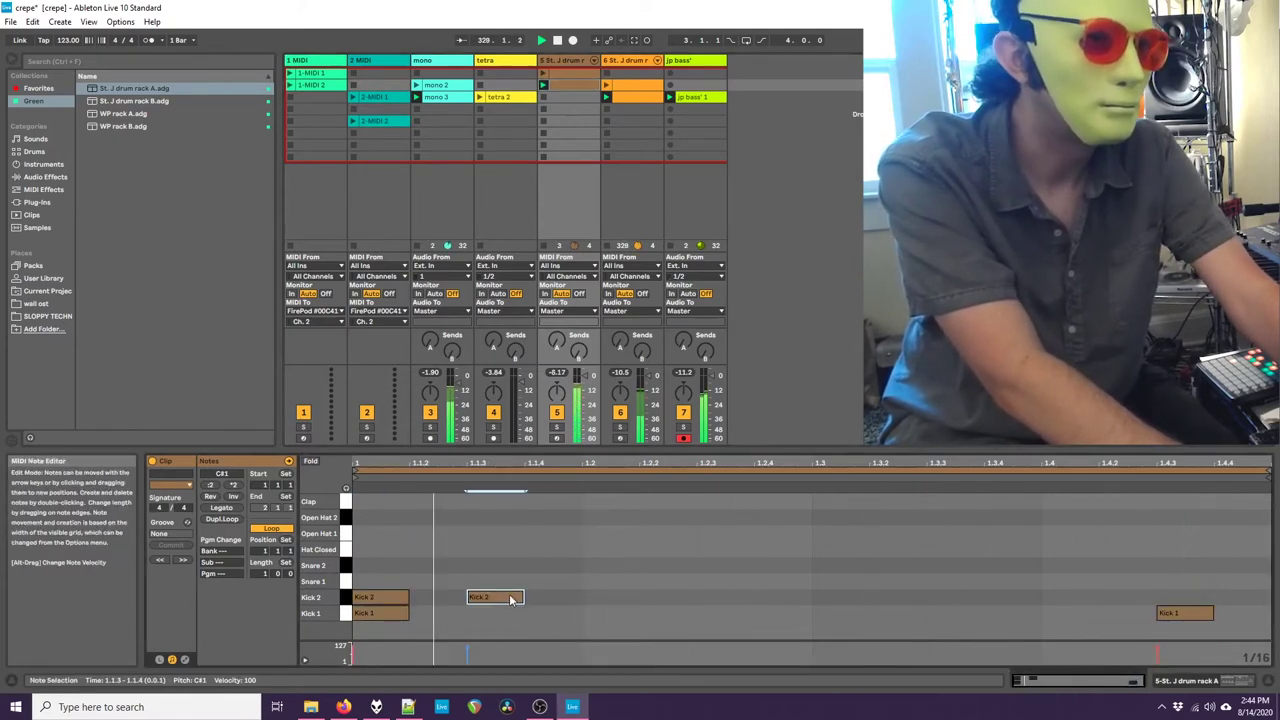
{"action": "left_click_drag", "start_coordinate": [510, 597], "coordinate": [624, 598]}
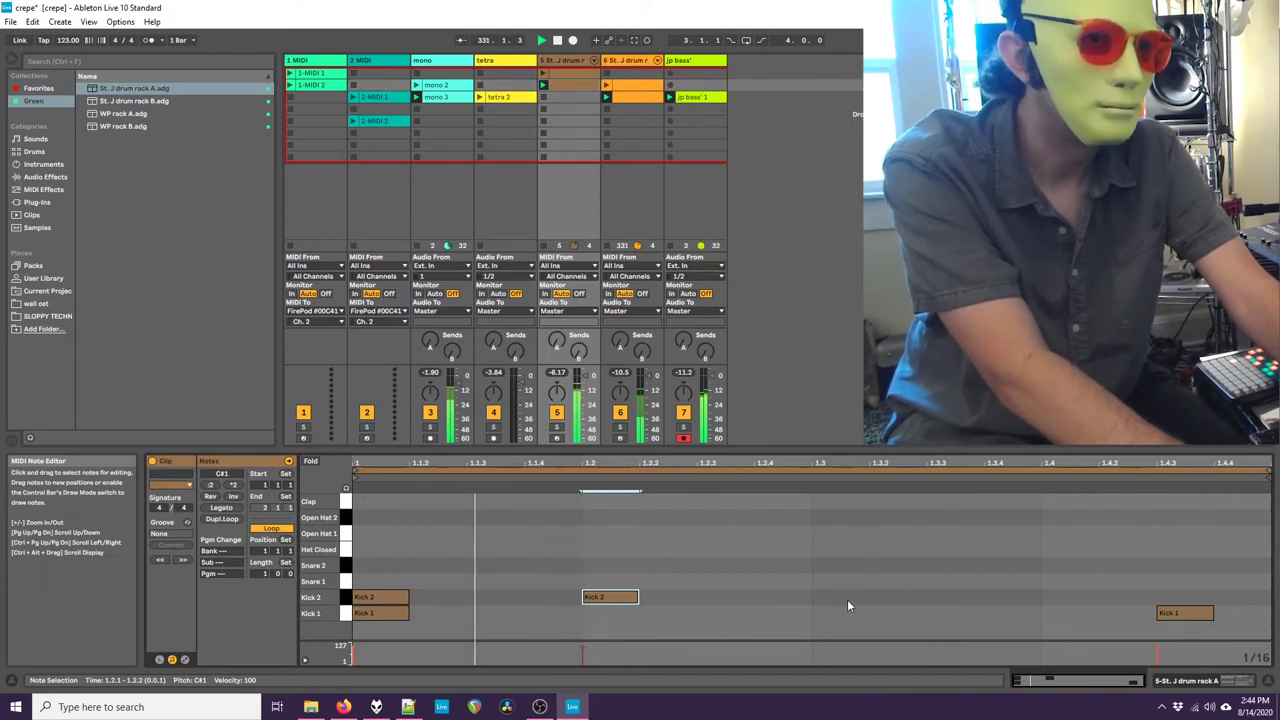
{"action": "left_click", "coordinate": [933, 602]}
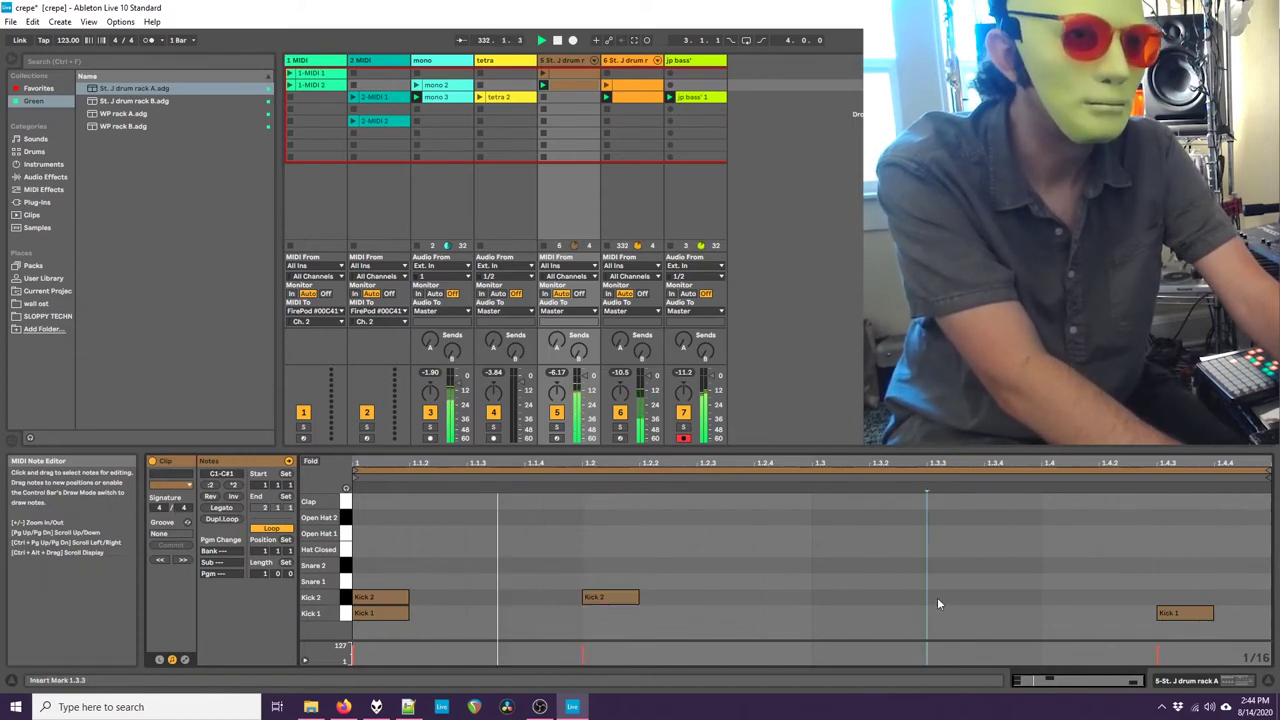
{"action": "double_click", "coordinate": [937, 597]}
{"action": "double_click", "coordinate": [1058, 597]}
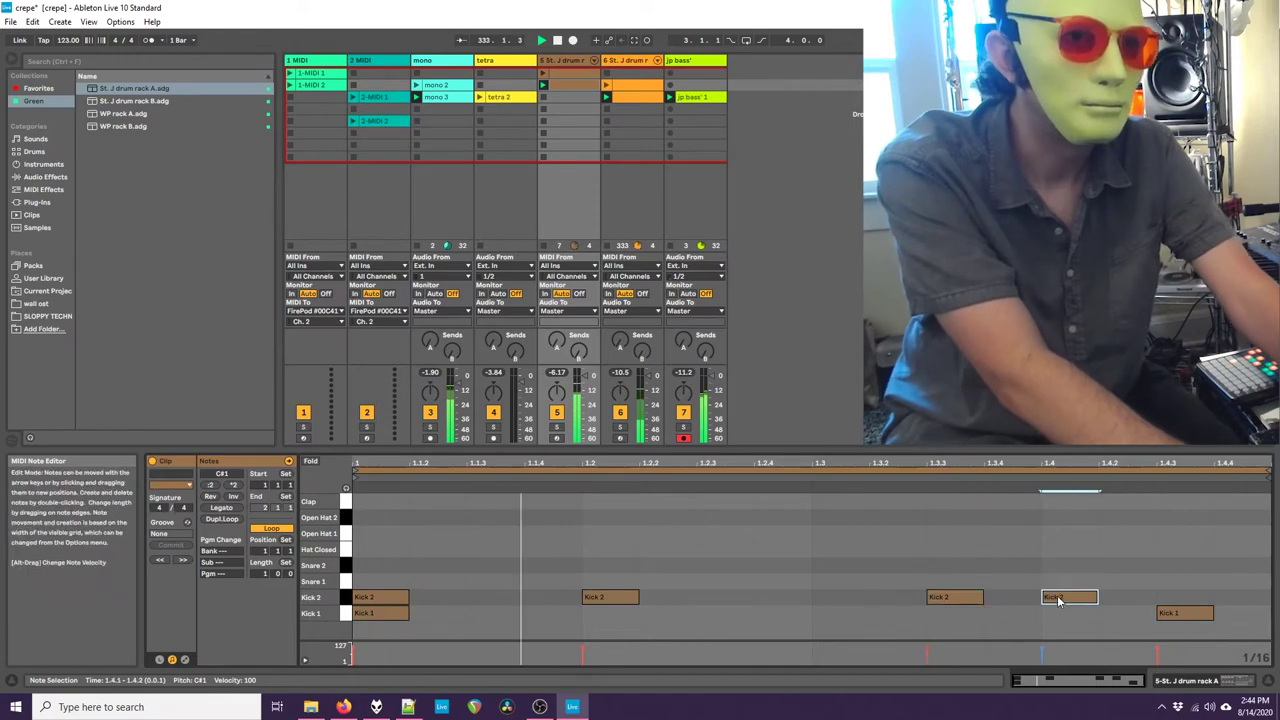
{"action": "left_click_drag", "start_coordinate": [1058, 598], "coordinate": [1173, 598]}
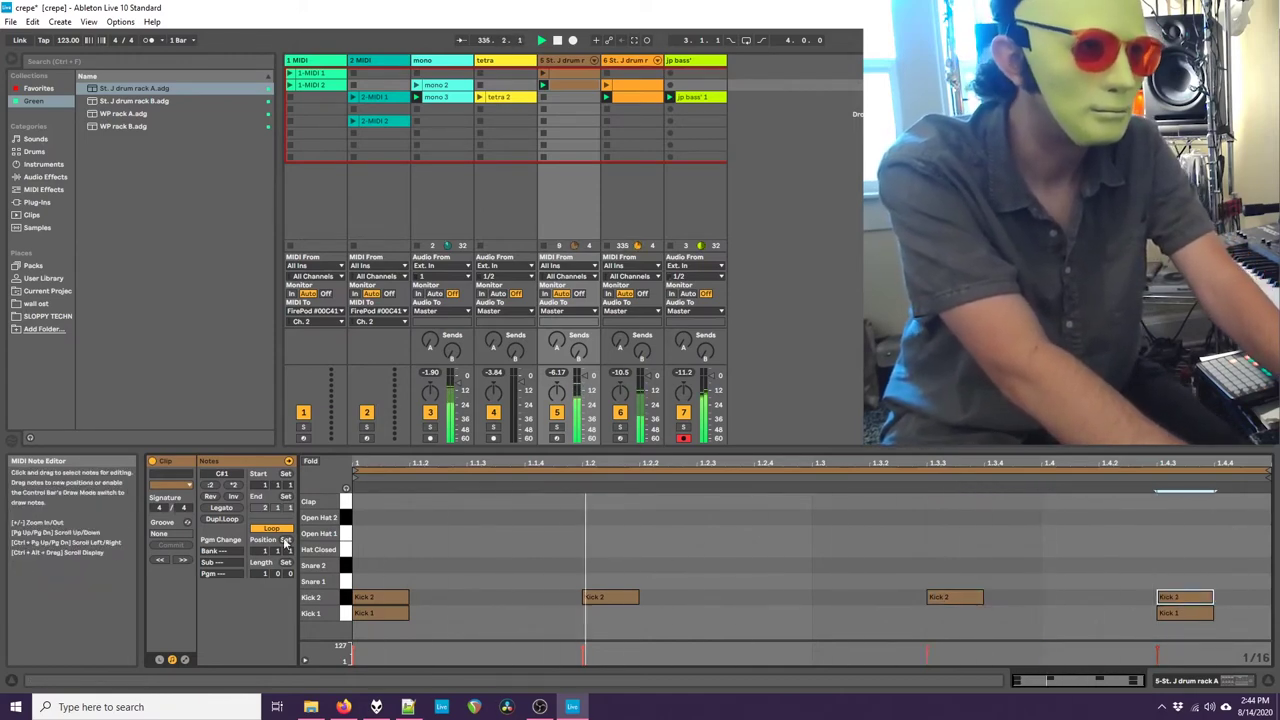
Step: Duplicate the kick clip's loop to two bars, and add a Kick 2 note at 2.4.4
{"action": "left_click", "coordinate": [224, 520]}
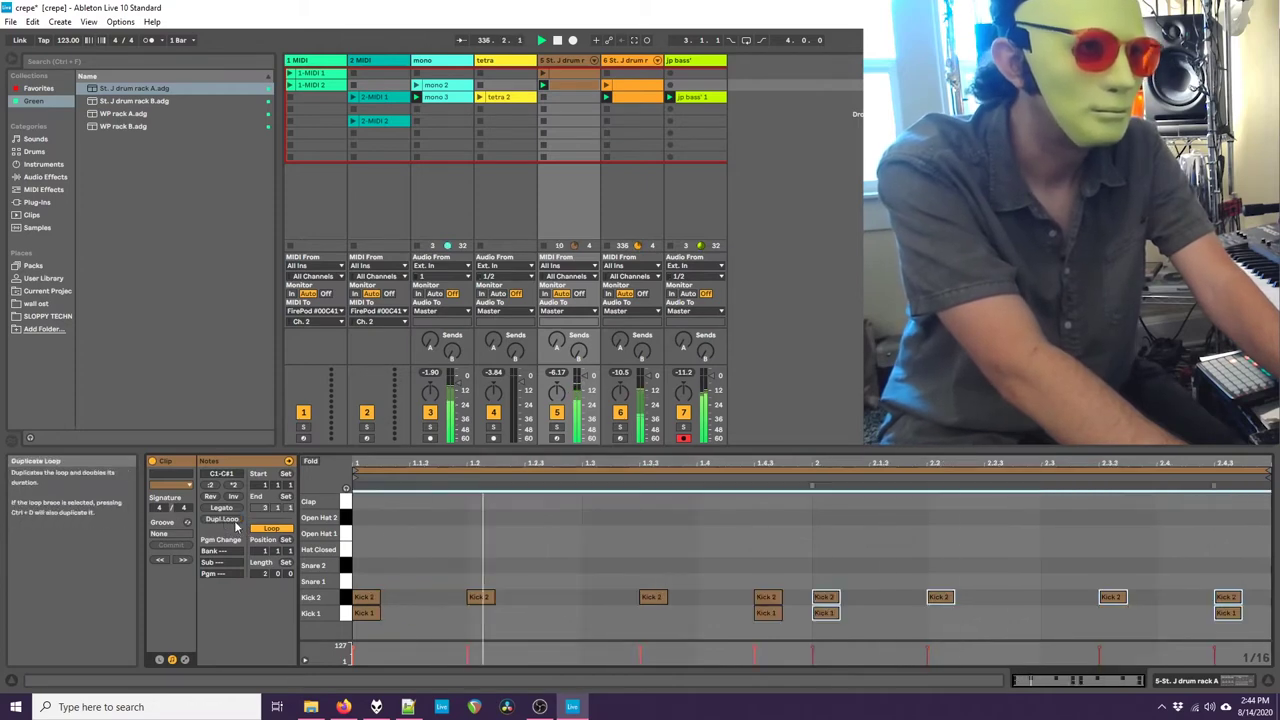
{"action": "left_click", "coordinate": [1185, 600]}
{"action": "double_click", "coordinate": [1258, 598]}
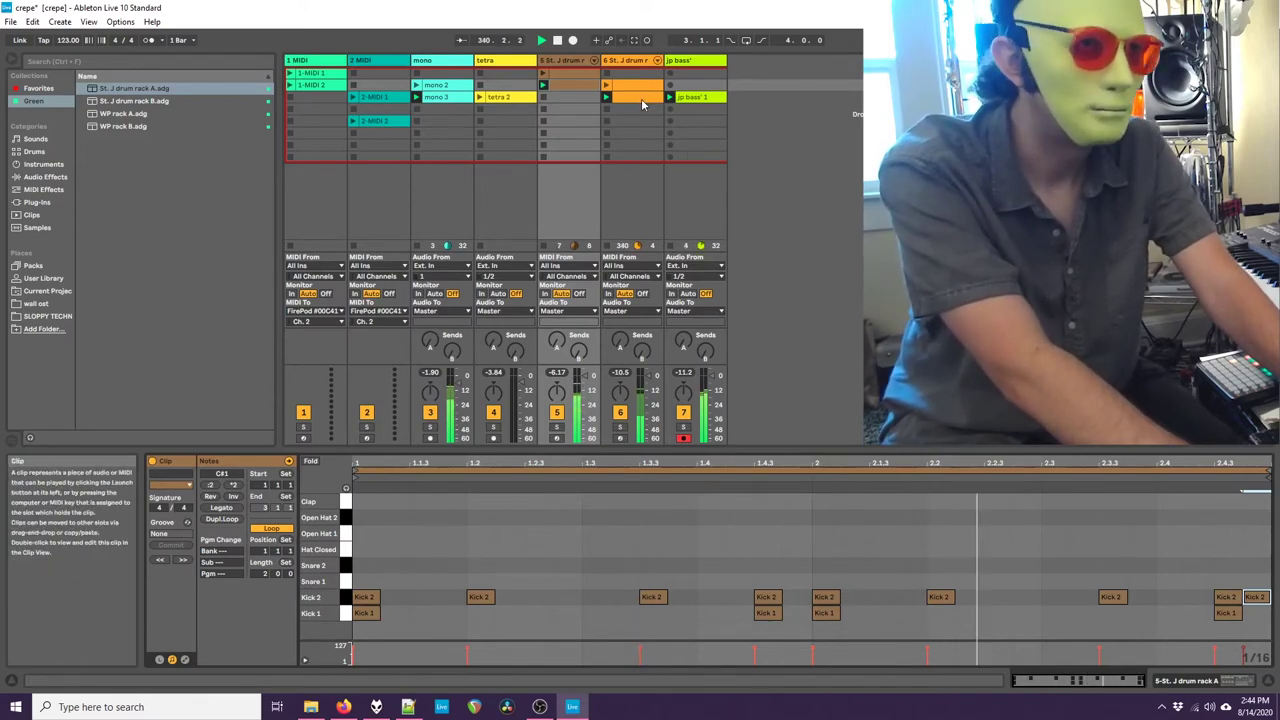
Step: Move the jp bass' track before mono, and insert an empty MIDI clip in the second drum rack track's fourth slot
{"action": "left_click_drag", "start_coordinate": [690, 61], "coordinate": [422, 62]}
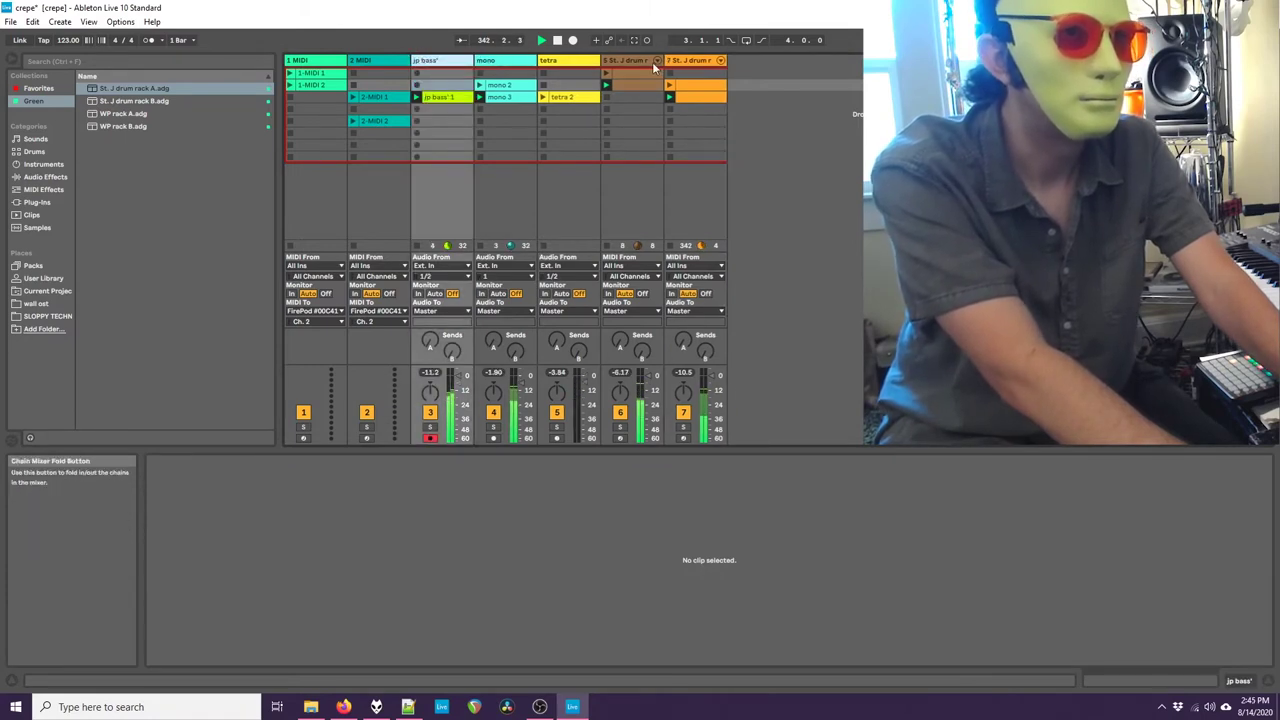
{"action": "left_click", "coordinate": [689, 108]}
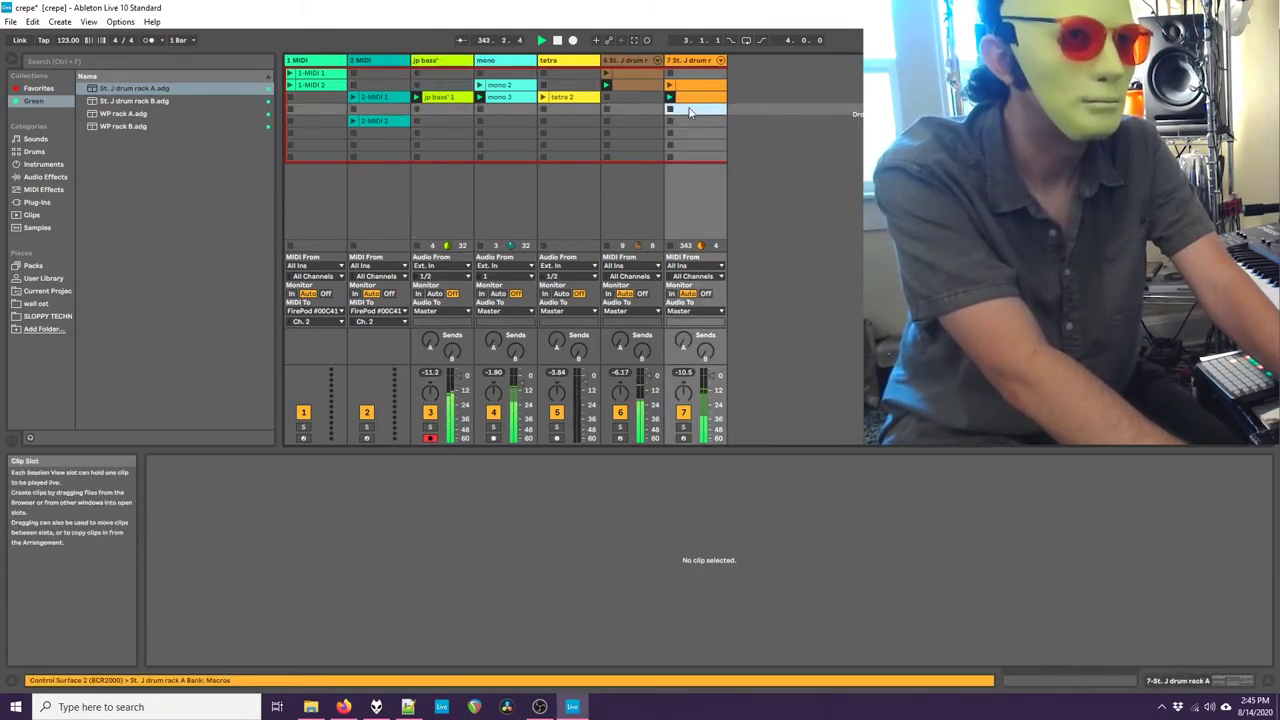
{"action": "key", "text": "ctrl+shift+m"}
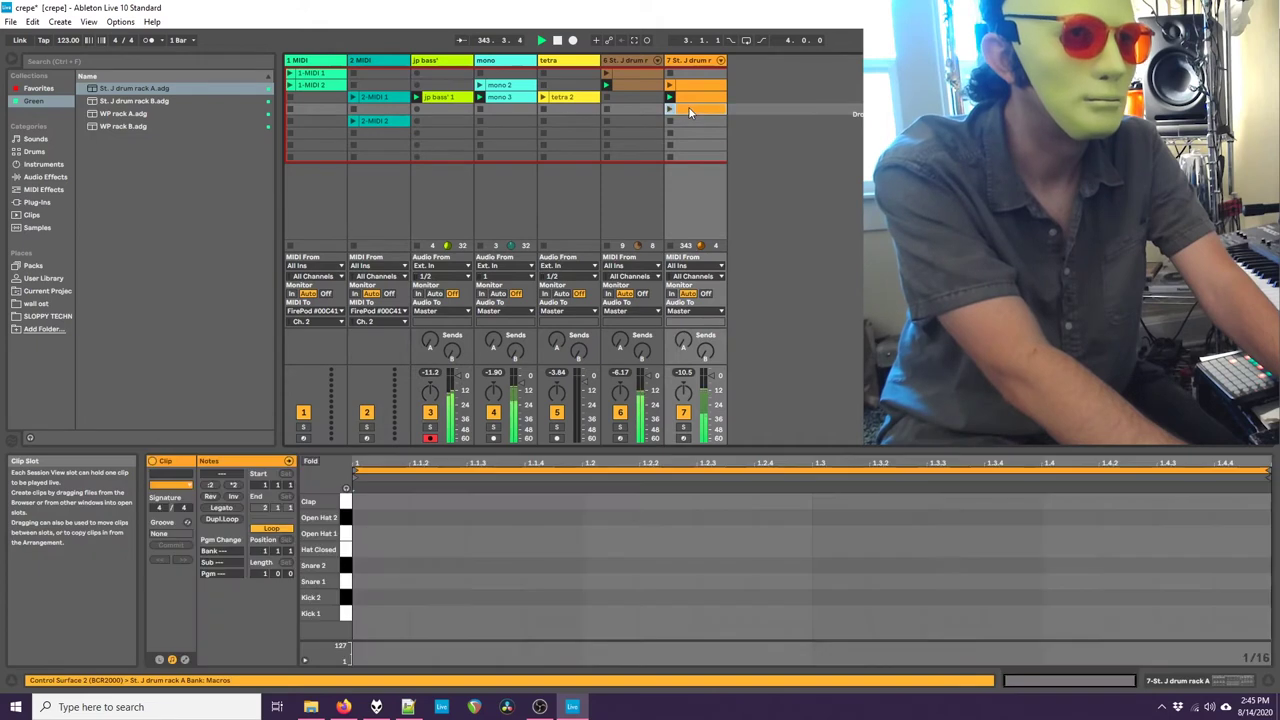
Step: Add Hat Closed notes at 1.1.1, 1.1.4, 1.2.4, 1.3.4, 1.4.3 and 1.4.4, and launch the new clip
{"action": "double_click", "coordinate": [394, 562]}
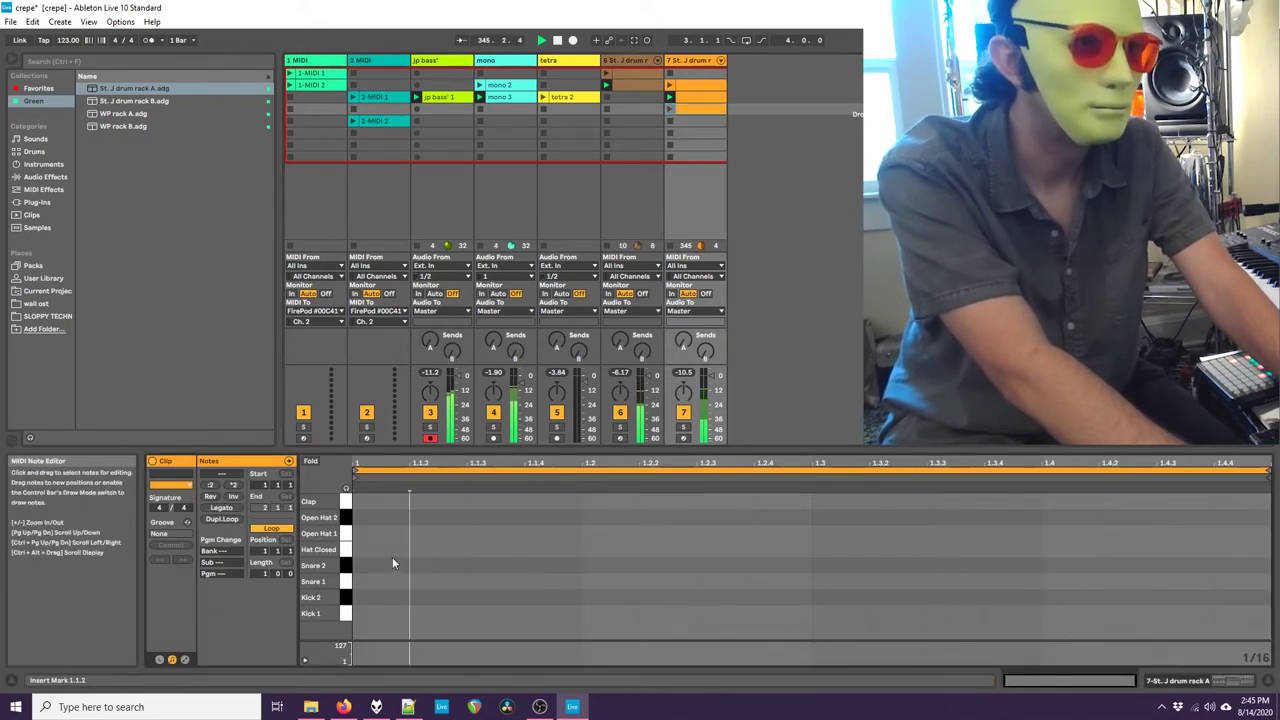
{"action": "left_click_drag", "start_coordinate": [382, 568], "coordinate": [383, 551]}
{"action": "double_click", "coordinate": [543, 548]}
{"action": "left_click", "coordinate": [672, 109]}
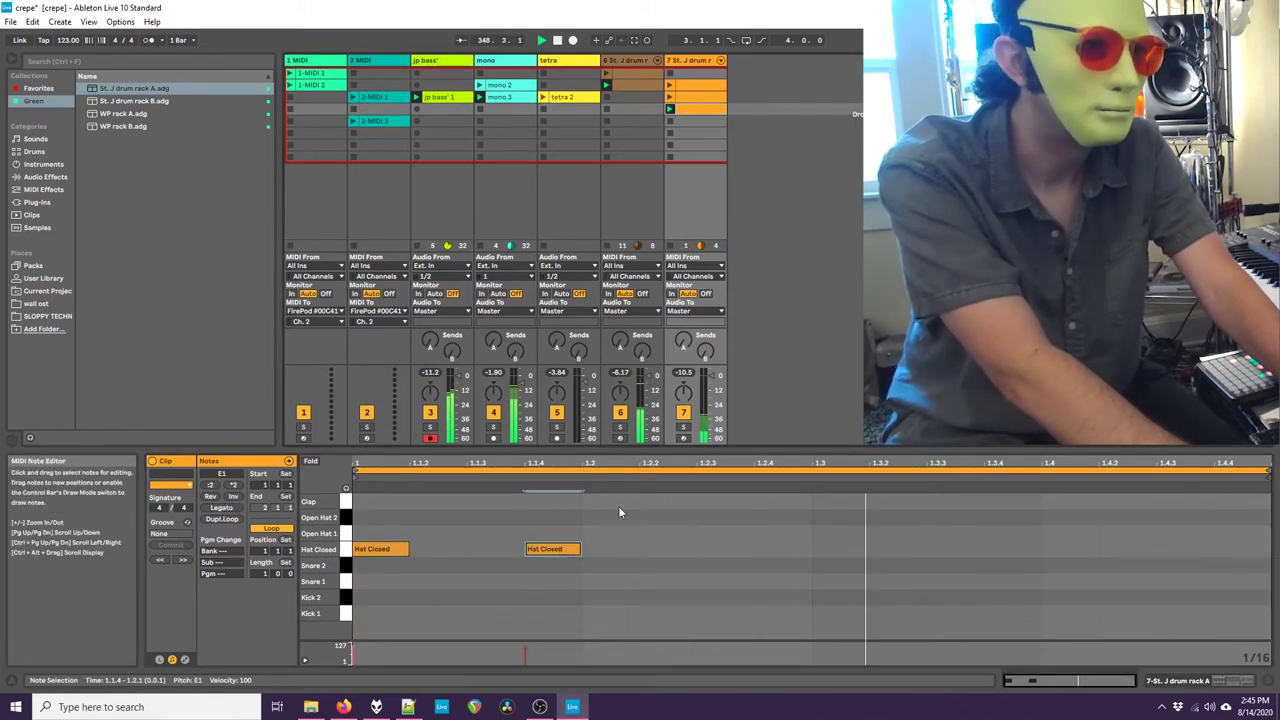
{"action": "double_click", "coordinate": [778, 548]}
{"action": "double_click", "coordinate": [1009, 548]}
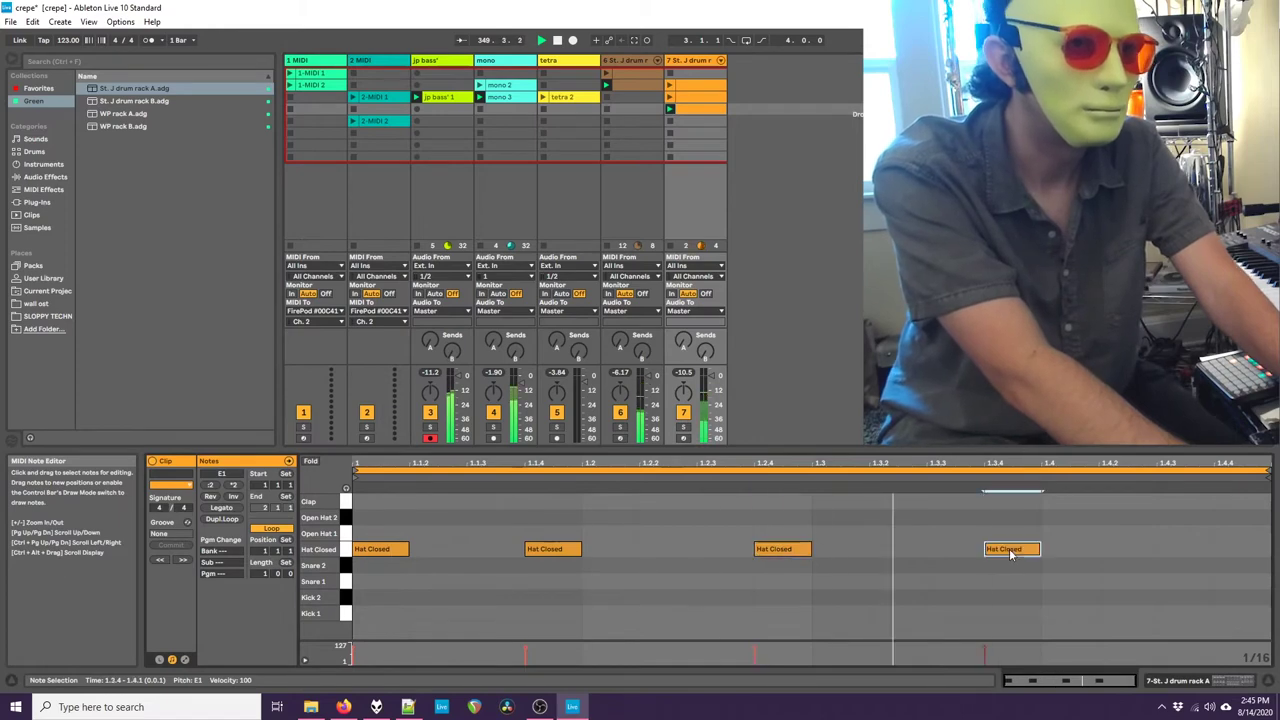
{"action": "double_click", "coordinate": [1200, 549]}
{"action": "double_click", "coordinate": [1247, 556]}
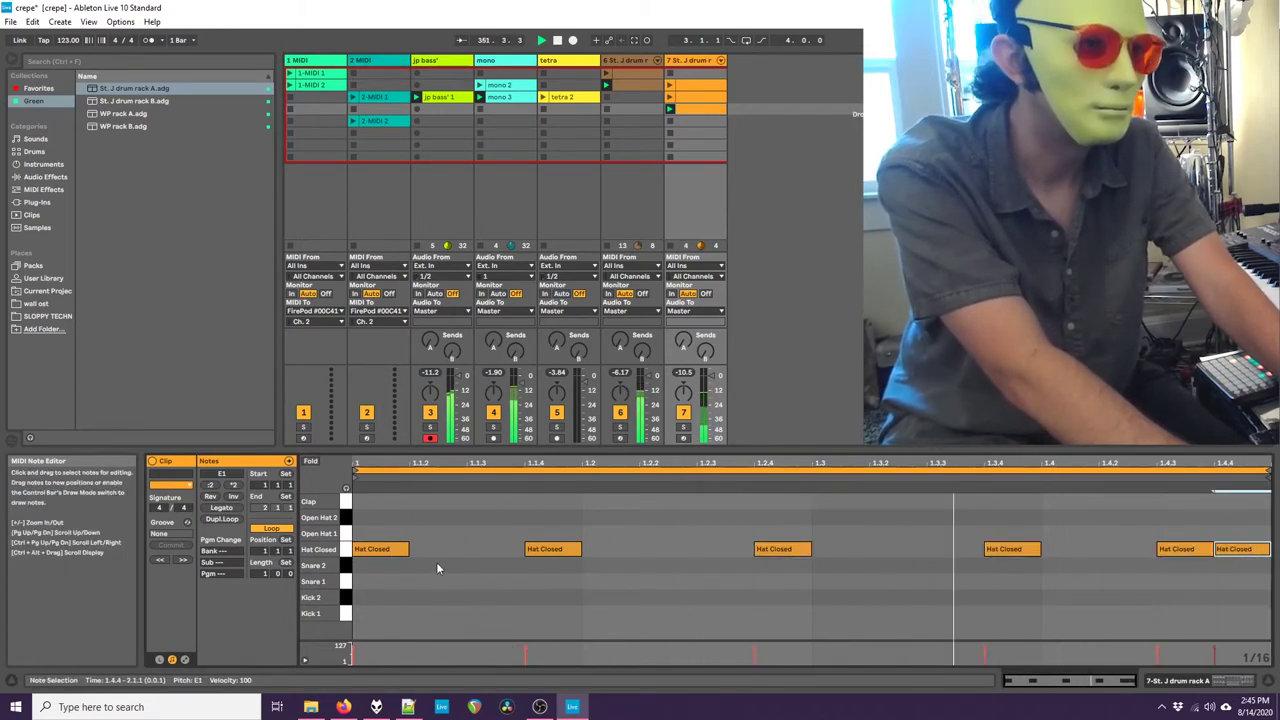
Step: Create a MIDI clip in the fifth slot with Snare 1 notes at 1.2.1 and 1.4.1, and launch it and mono 3
{"action": "left_click", "coordinate": [685, 125]}
{"action": "double_click", "coordinate": [685, 125]}
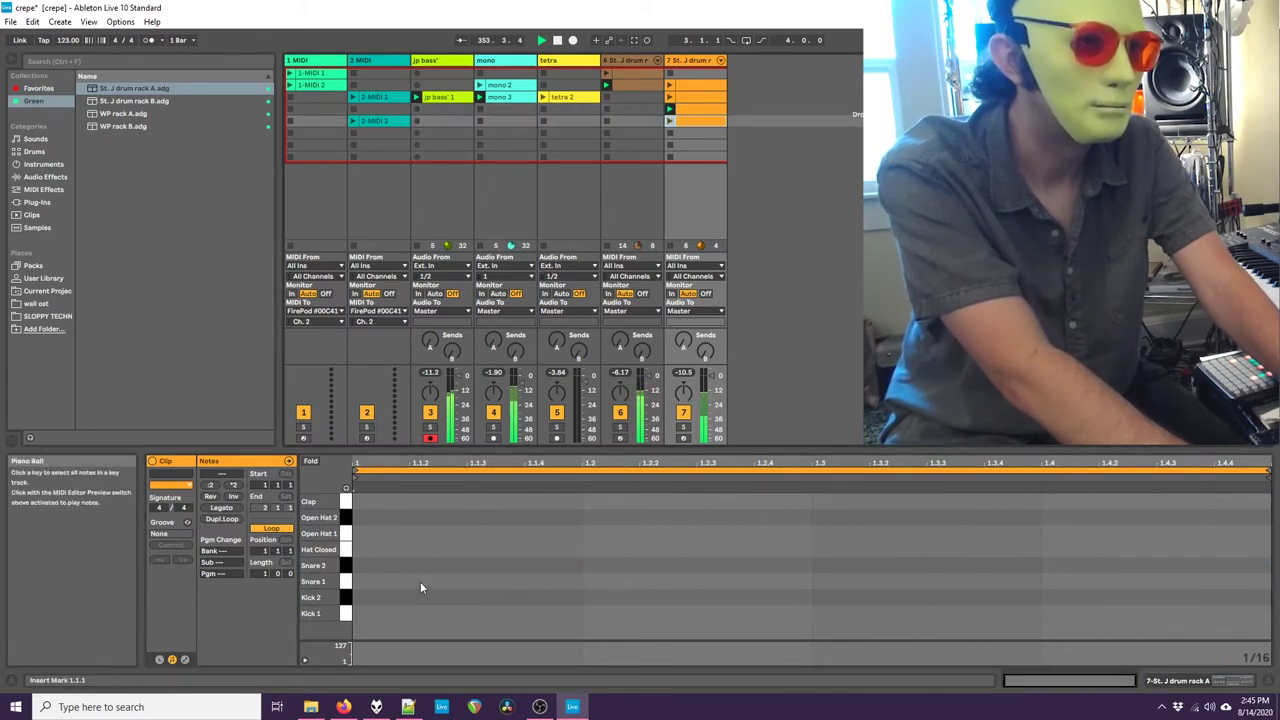
{"action": "double_click", "coordinate": [597, 581]}
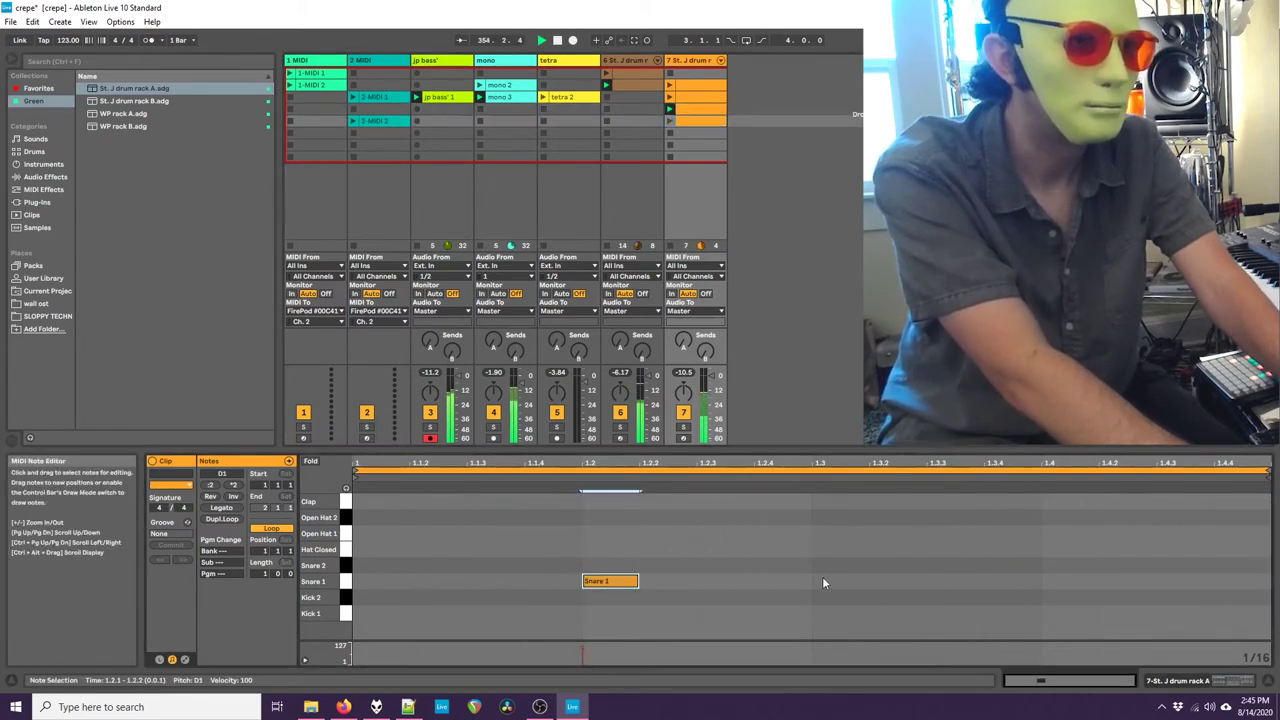
{"action": "double_click", "coordinate": [1044, 584]}
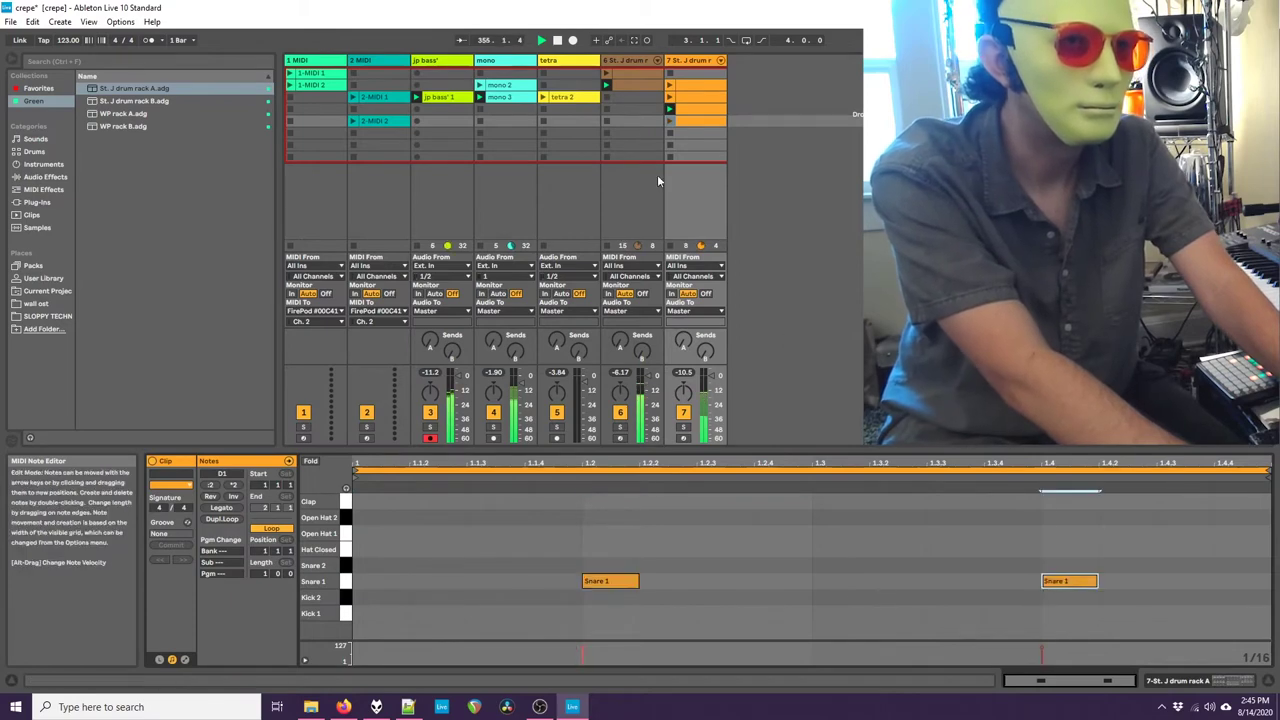
{"action": "left_click", "coordinate": [669, 121]}
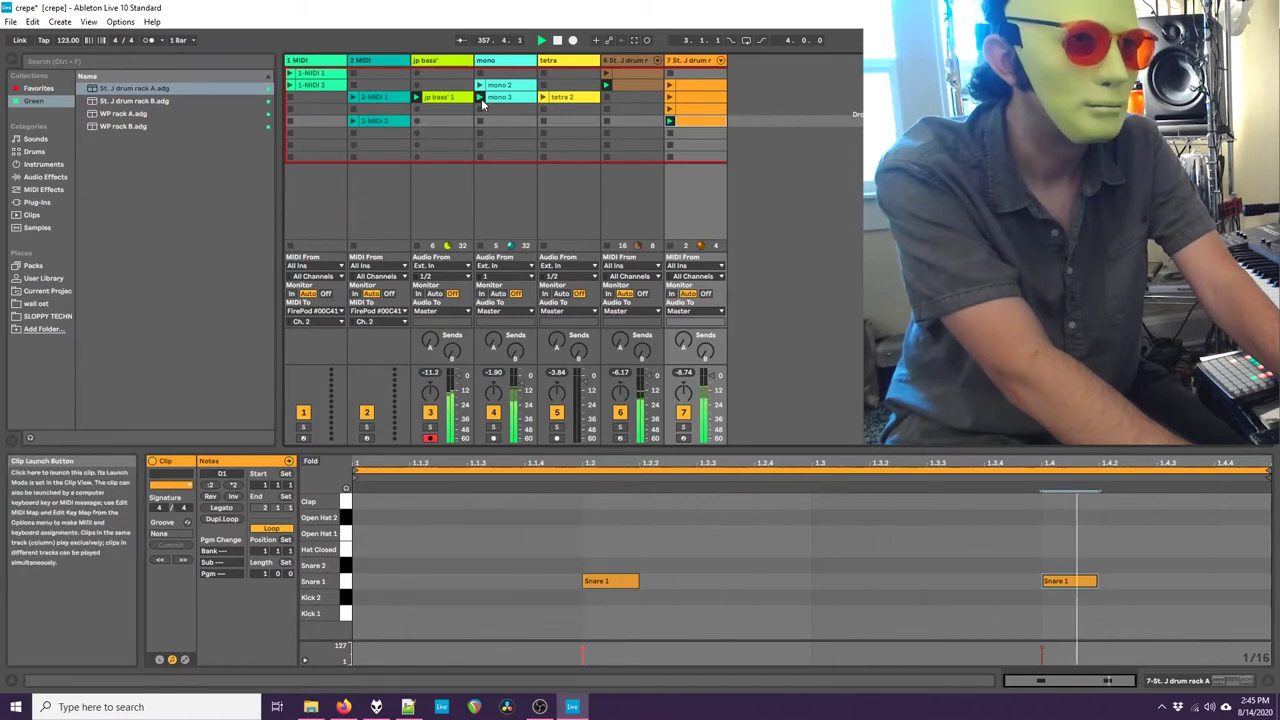
{"action": "left_click", "coordinate": [481, 98]}
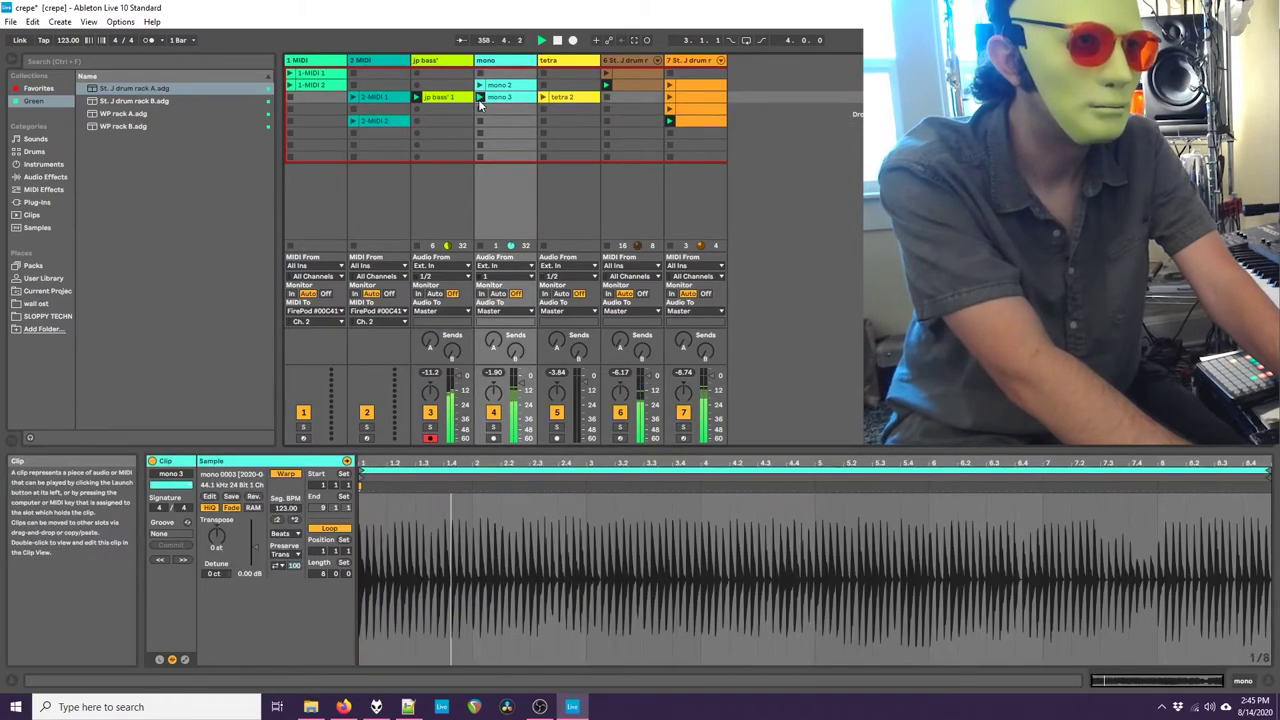
Step: Add Hat Closed notes to the snare clip at every eighth note from 1.1.1 to 1.4.3
{"action": "left_click", "coordinate": [681, 119]}
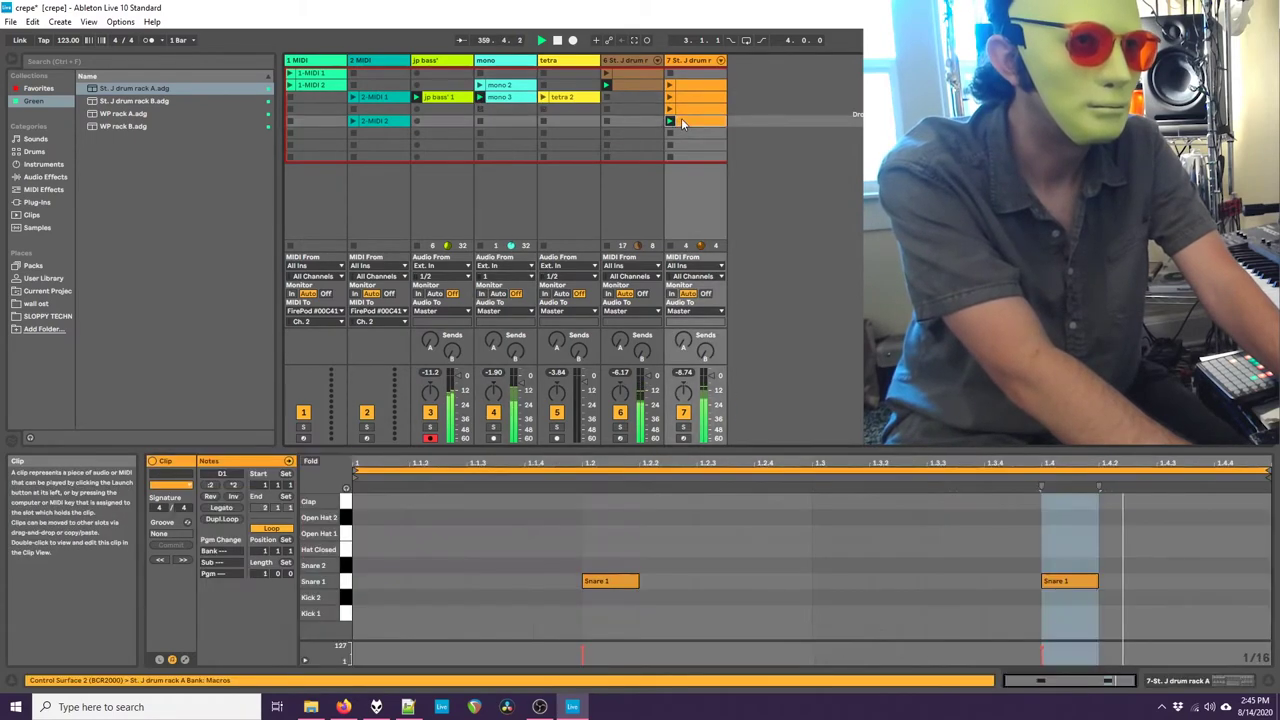
{"action": "double_click", "coordinate": [420, 535]}
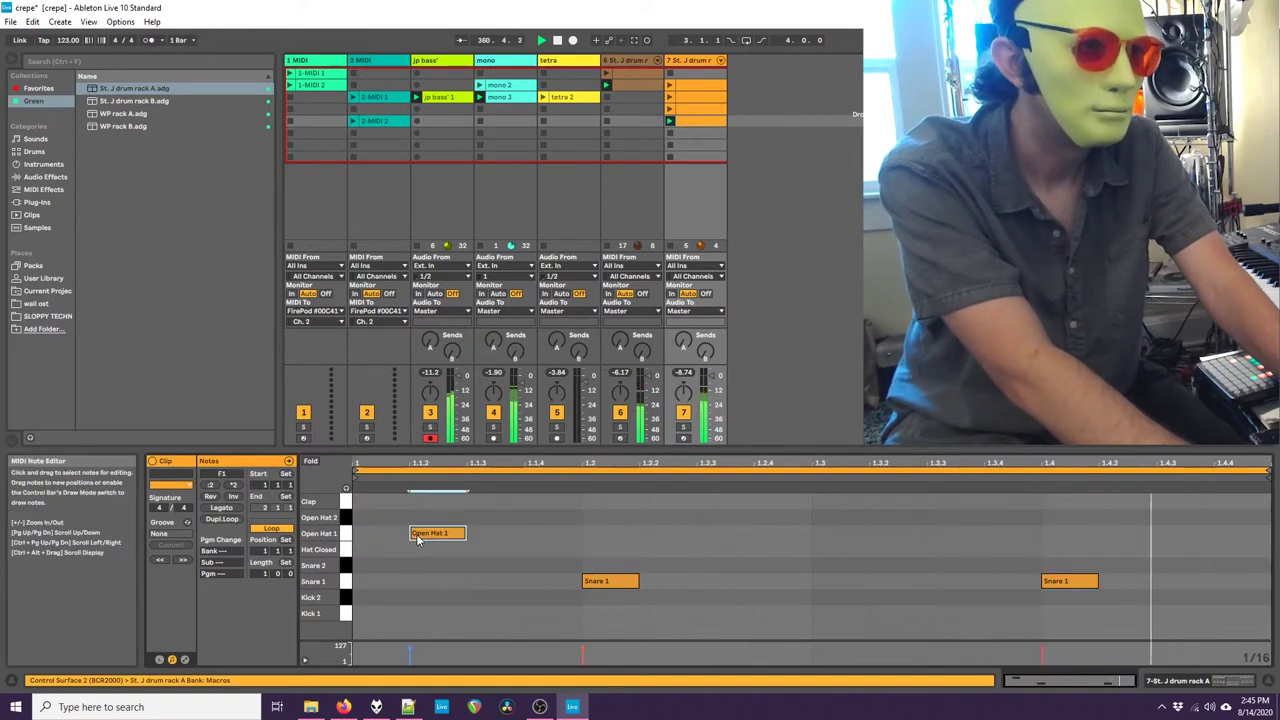
{"action": "left_click_drag", "start_coordinate": [430, 540], "coordinate": [372, 550]}
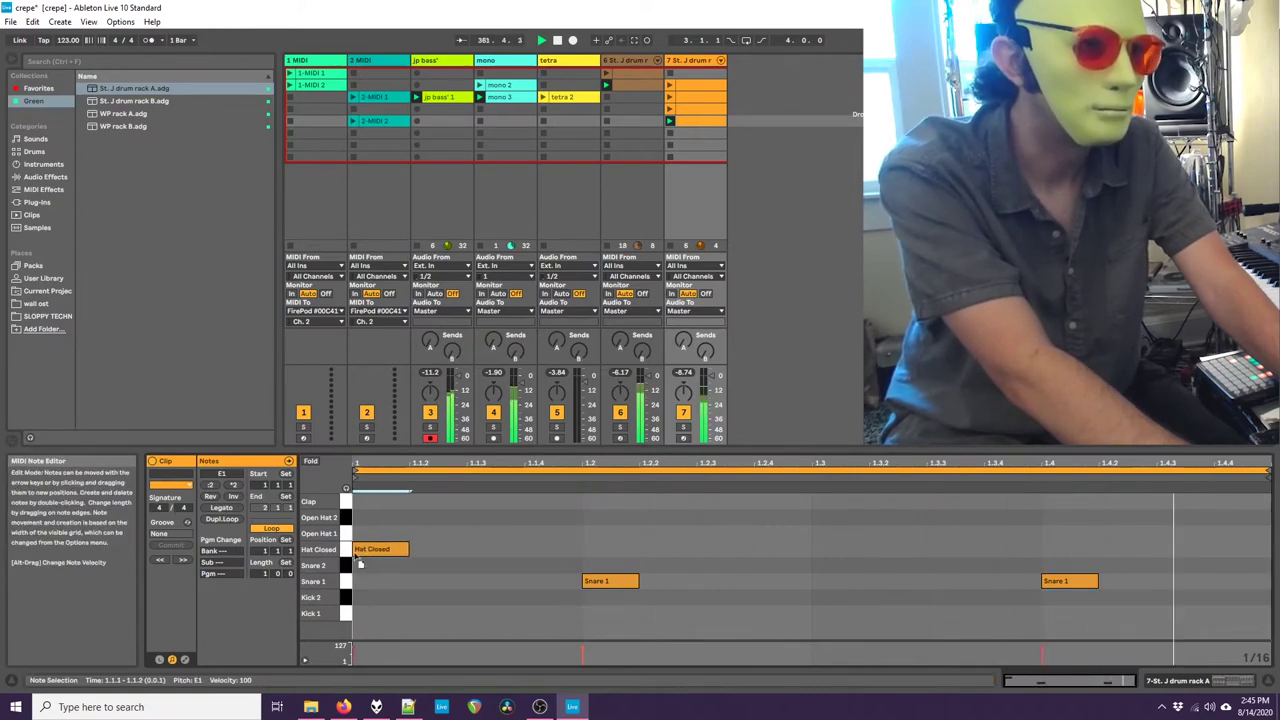
{"action": "left_click", "coordinate": [525, 552]}
{"action": "double_click", "coordinate": [527, 550]}
{"action": "left_click_drag", "start_coordinate": [568, 549], "coordinate": [520, 550]}
{"action": "left_click", "coordinate": [609, 557]}
{"action": "double_click", "coordinate": [608, 555]}
{"action": "double_click", "coordinate": [714, 553]}
{"action": "double_click", "coordinate": [864, 549]}
{"action": "double_click", "coordinate": [932, 551]}
{"action": "double_click", "coordinate": [1045, 548]}
{"action": "double_click", "coordinate": [1180, 549]}
Step: Add an Open Hat 1 note at 1.4.3, and delete the Hat Closed note at the same position
{"action": "double_click", "coordinate": [1128, 533]}
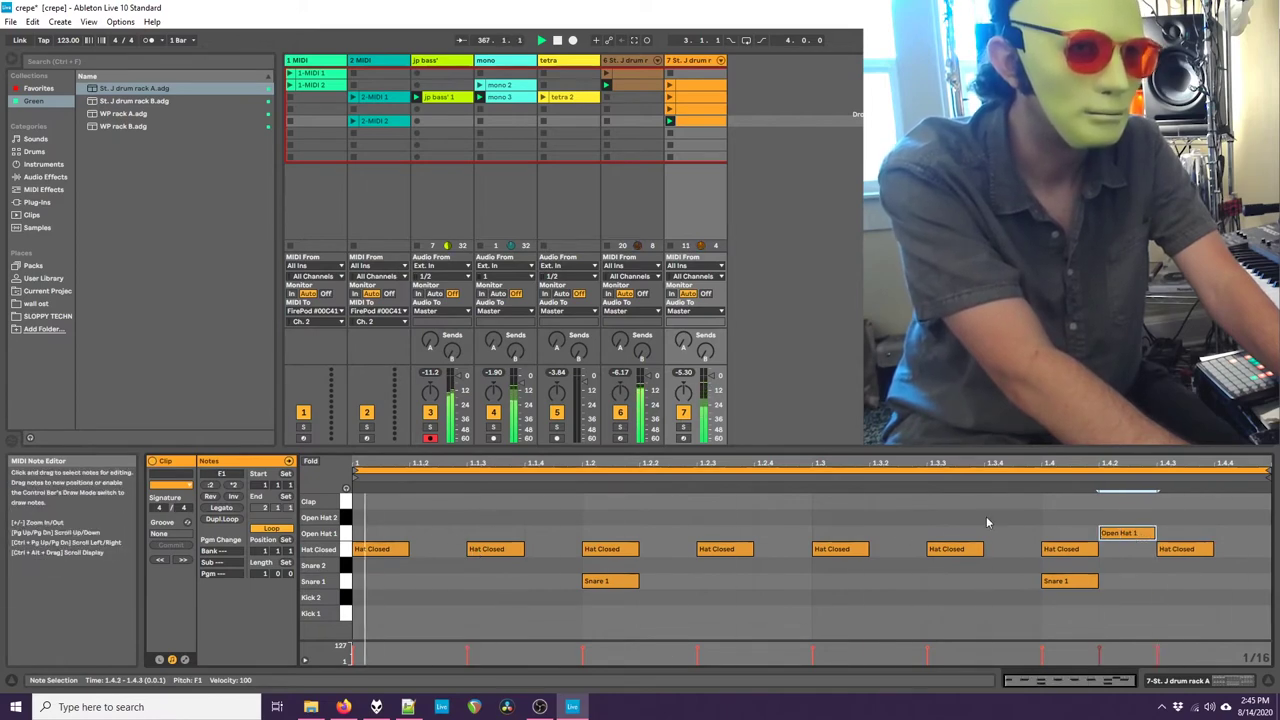
{"action": "left_click_drag", "start_coordinate": [1133, 535], "coordinate": [1190, 540]}
{"action": "double_click", "coordinate": [1174, 553]}
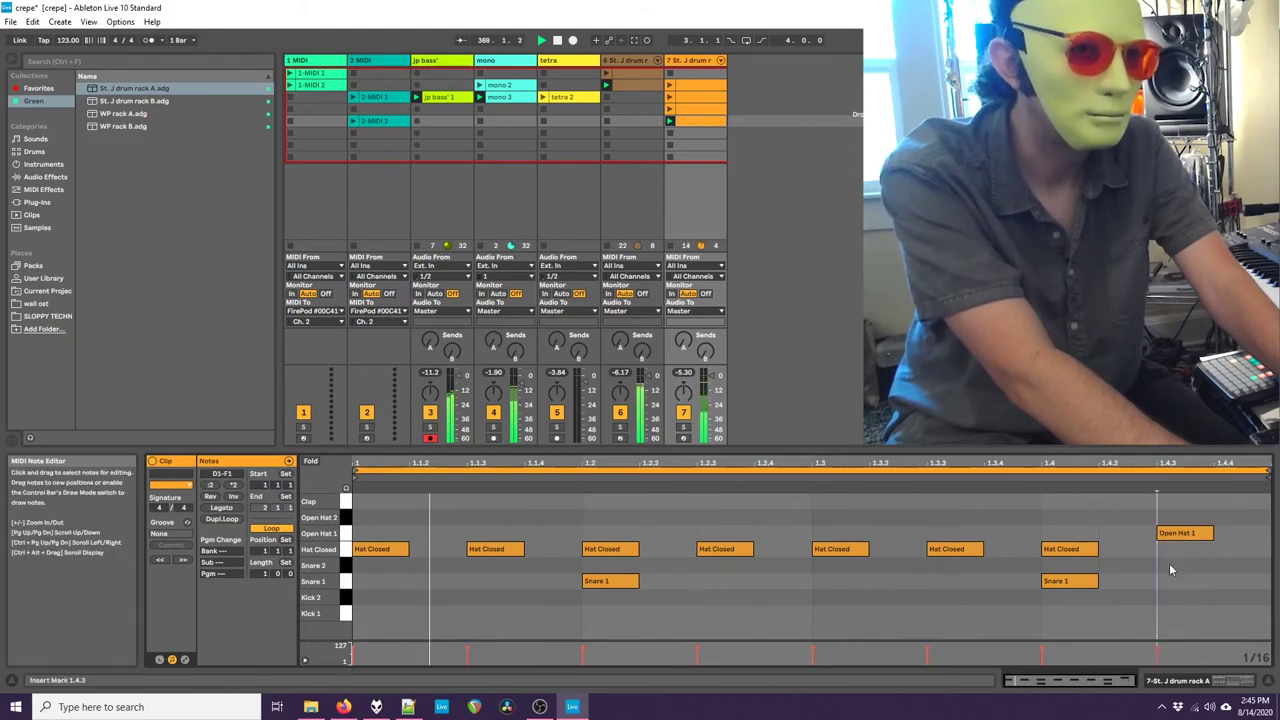
Step: Set the drum rack's Open Hat 1 selector to about 95, and move the Hat Closed note at 1.3.3 to Open Hat 1
{"action": "key", "text": "shift+Tab"}
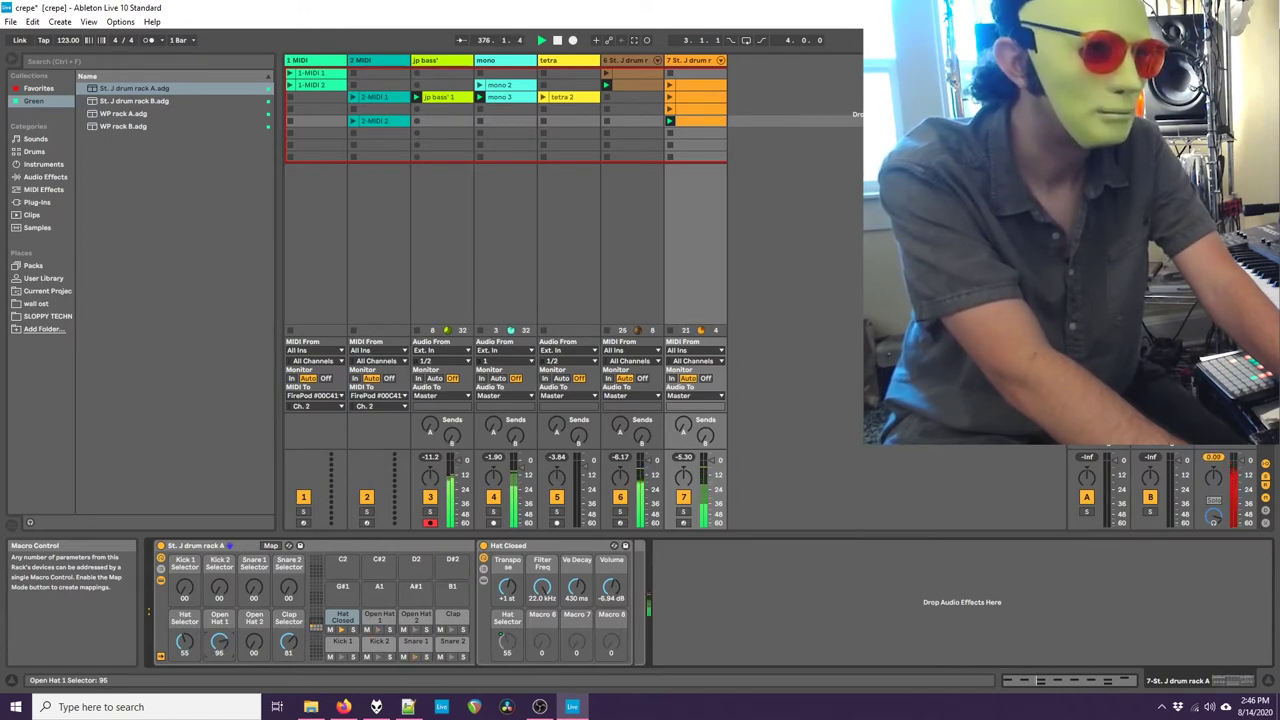
{"action": "double_click", "coordinate": [695, 122]}
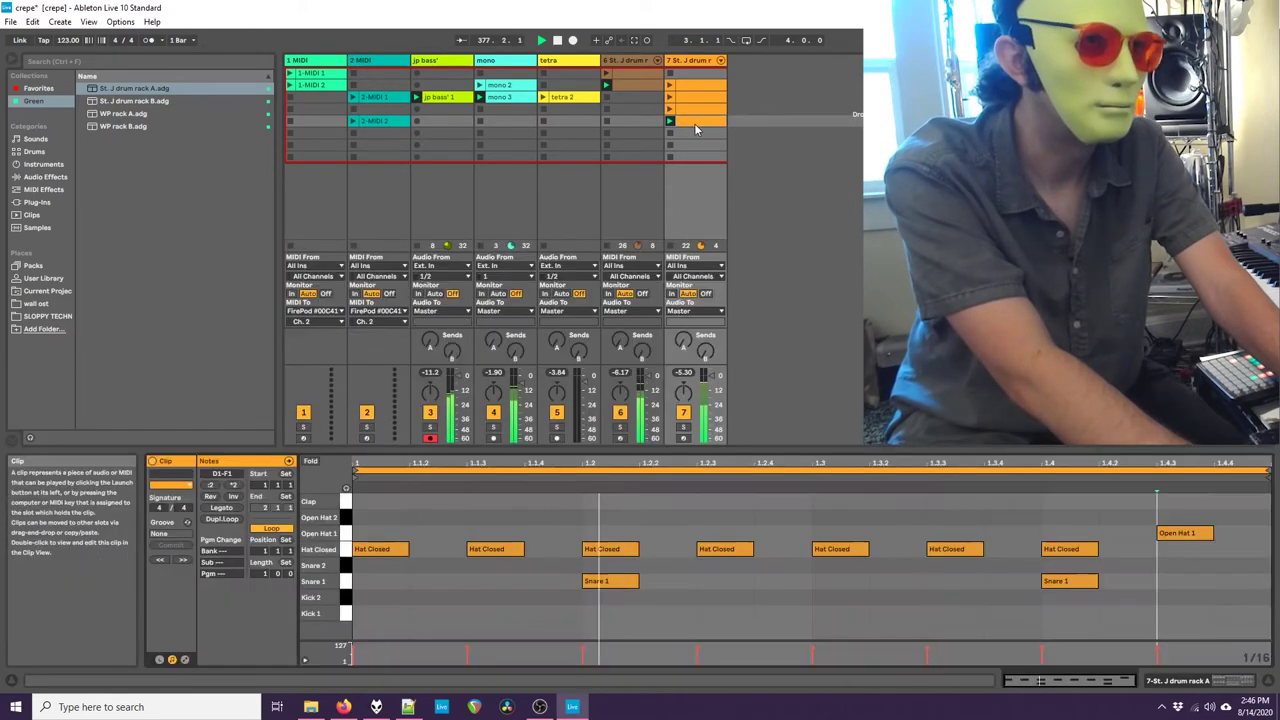
{"action": "left_click_drag", "start_coordinate": [955, 549], "coordinate": [955, 535]}
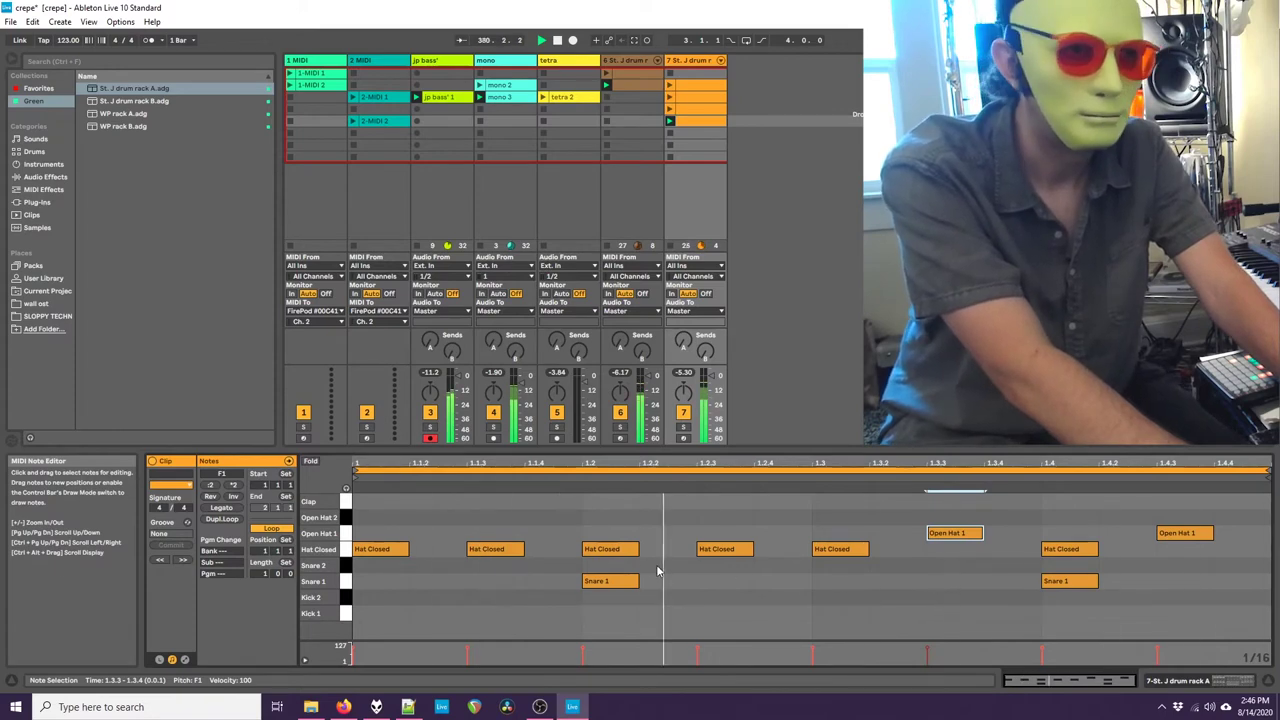
Step: Duplicate the drum clip's loop to two bars, and move the first bar's Open Hat 1 note at 1.3.3 back to Hat Closed
{"action": "left_click", "coordinate": [222, 518]}
{"action": "left_click_drag", "start_coordinate": [645, 532], "coordinate": [655, 550]}
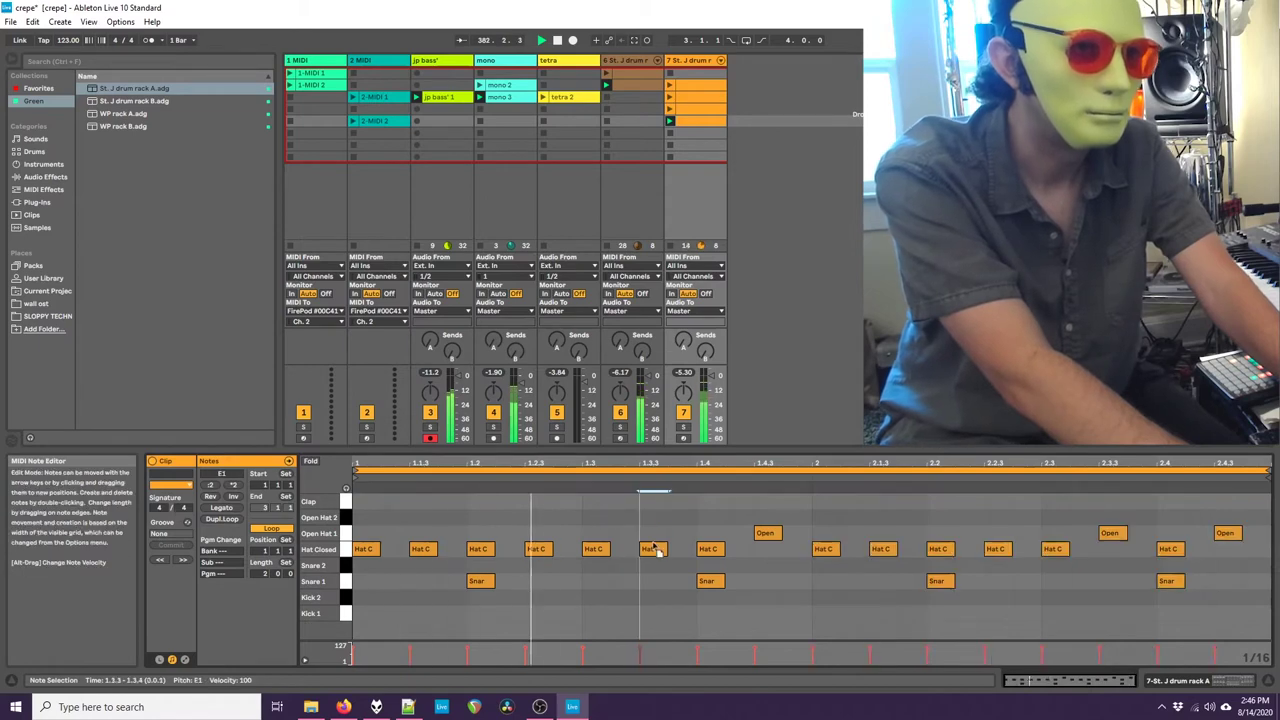
{"action": "left_click", "coordinate": [655, 588]}
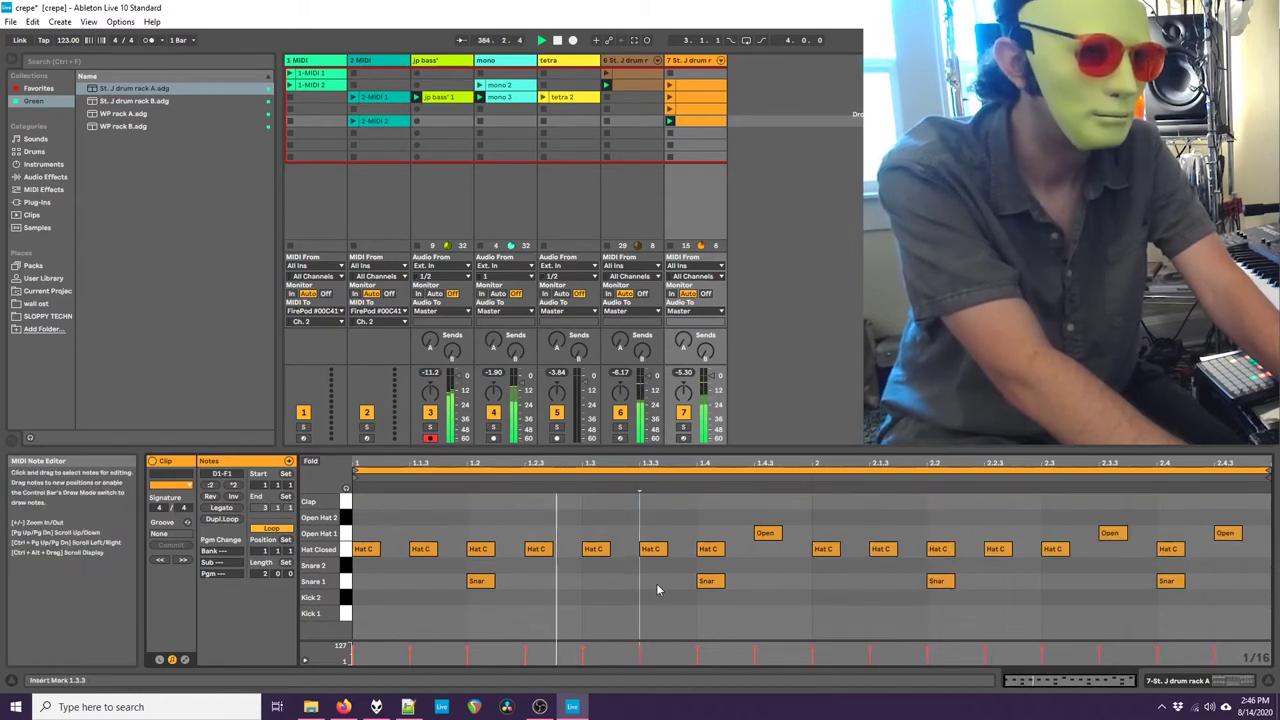
Step: Set the Snare 1 selector of the St. J drum rack A to 47
{"action": "left_click", "coordinate": [1186, 684]}
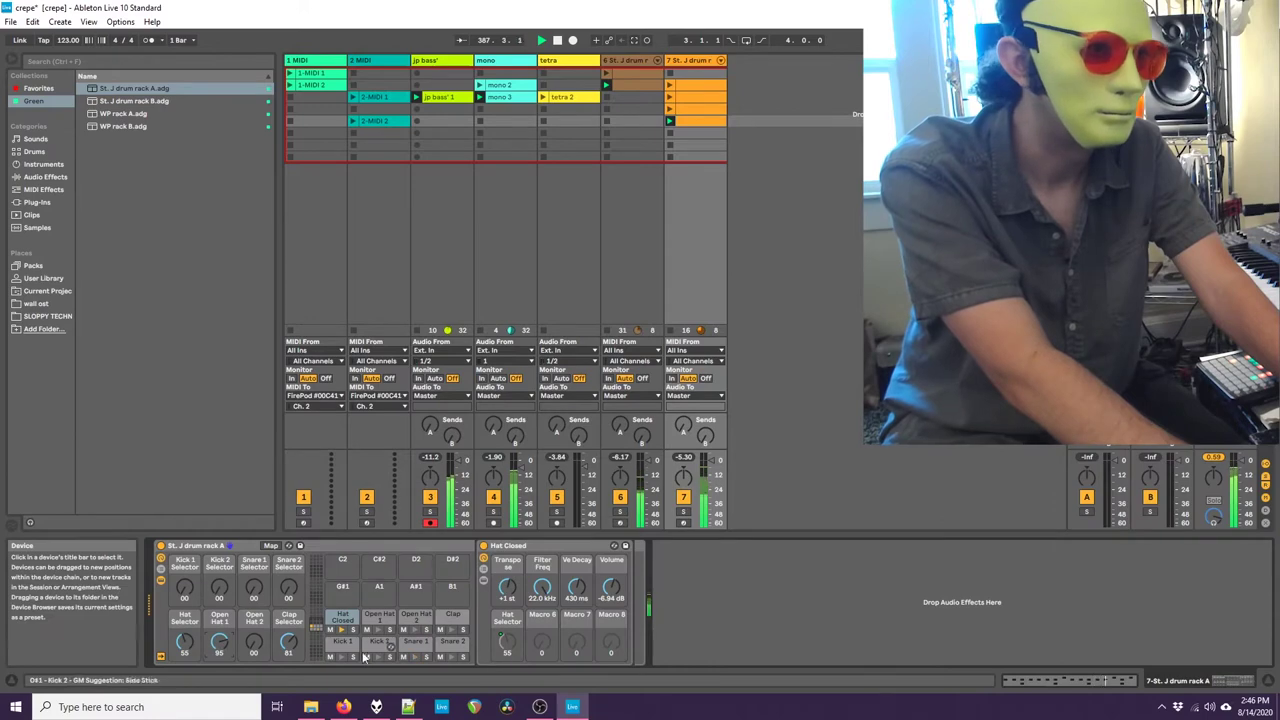
{"action": "left_click_drag", "start_coordinate": [254, 587], "coordinate": [254, 553]}
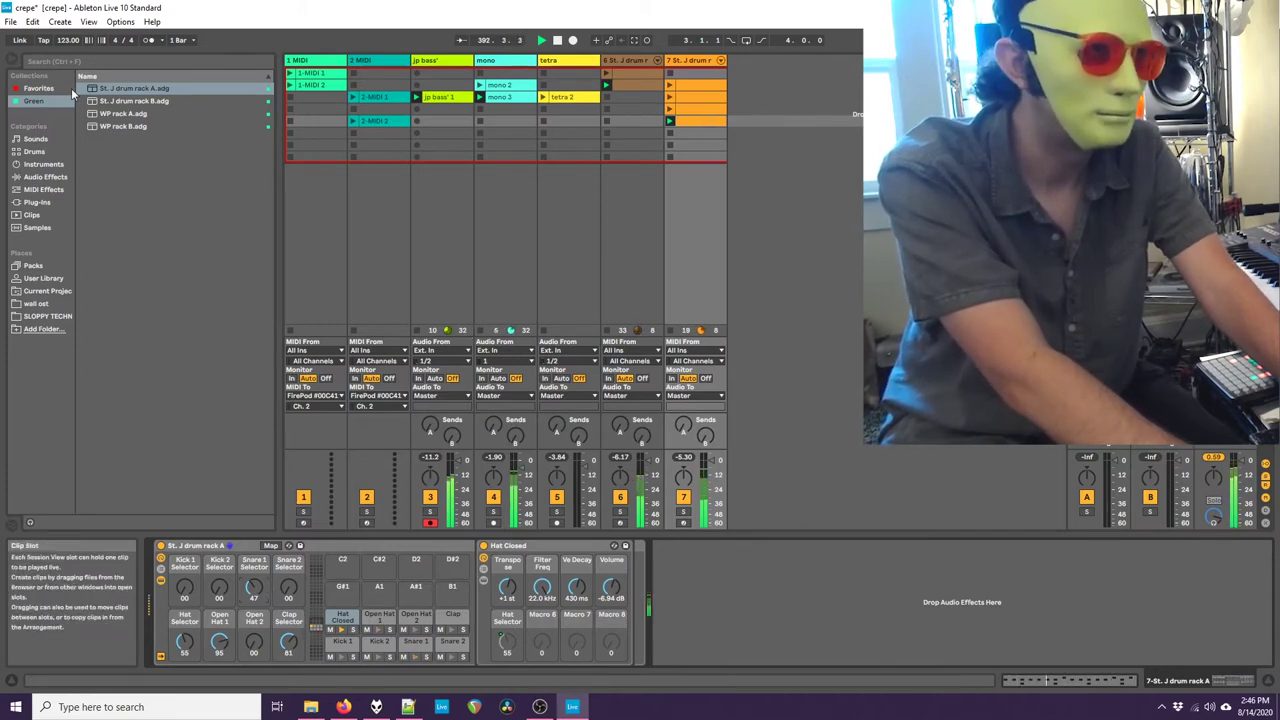
{"action": "left_click", "coordinate": [107, 90]}
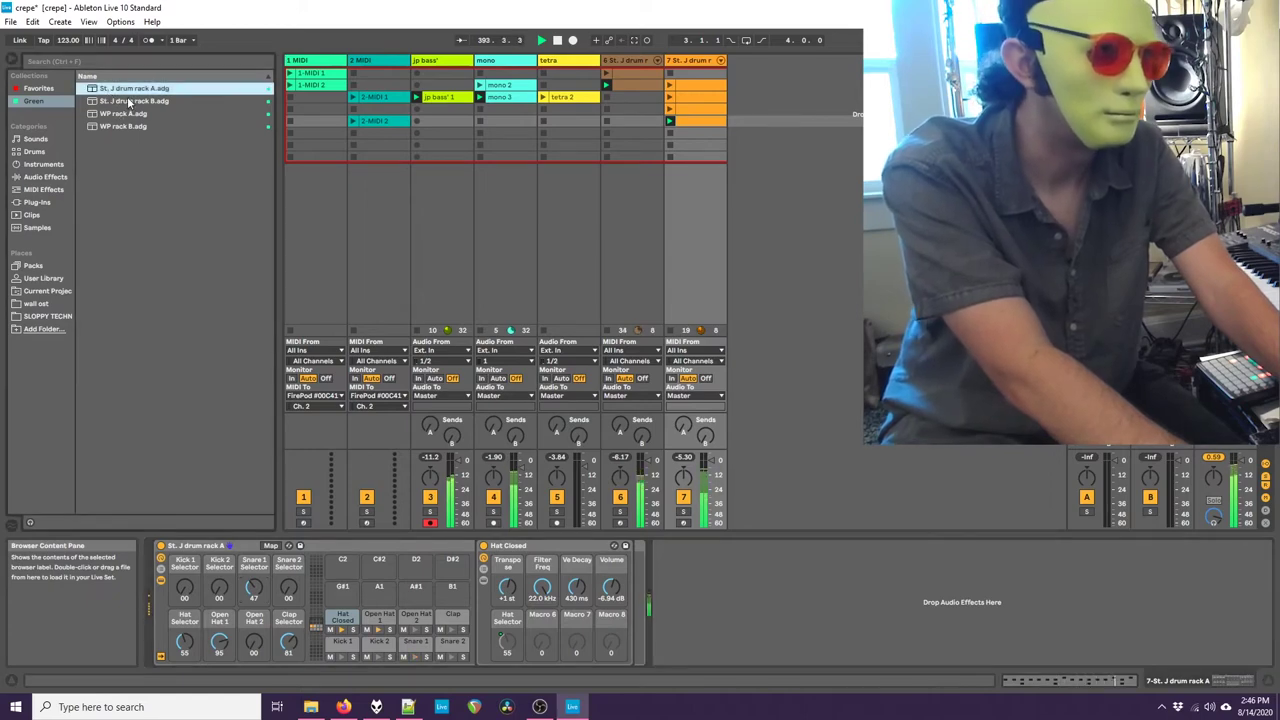
Step: Insert a new audio track carrying the Delay effect, with the right channel's delay time set to 6 sixteenths
{"action": "right_click", "coordinate": [775, 185]}
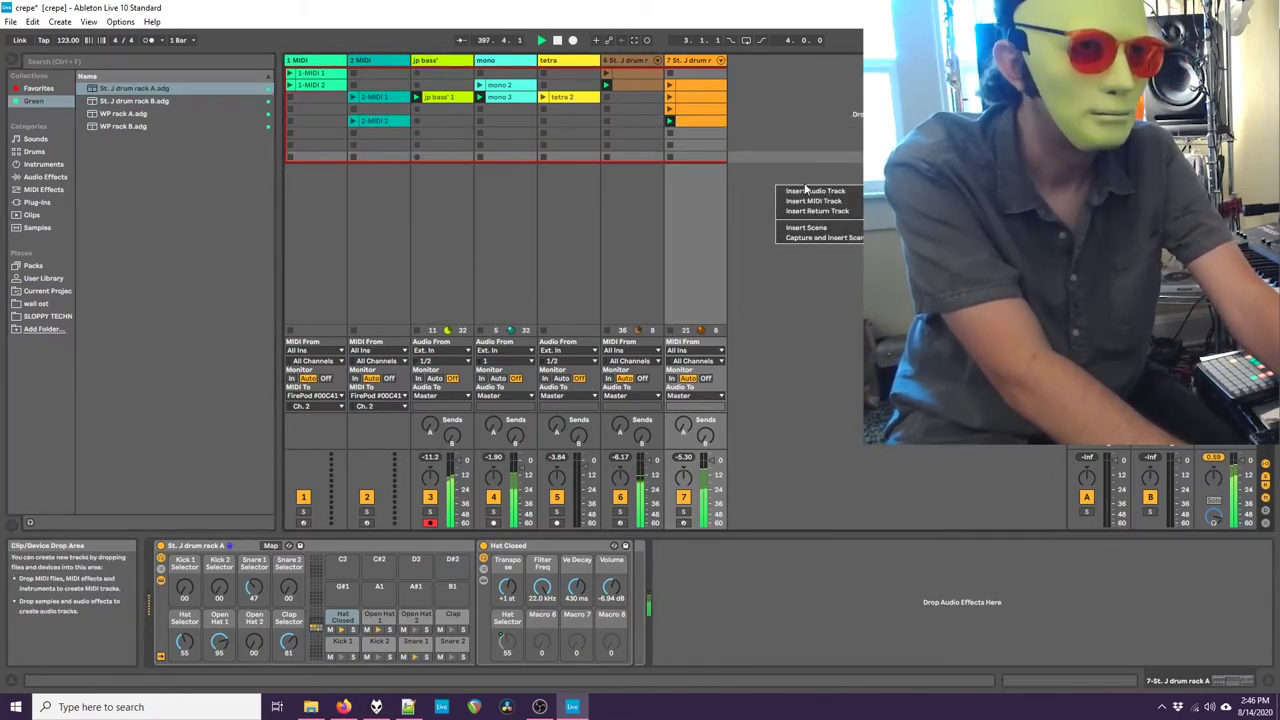
{"action": "left_click", "coordinate": [806, 190]}
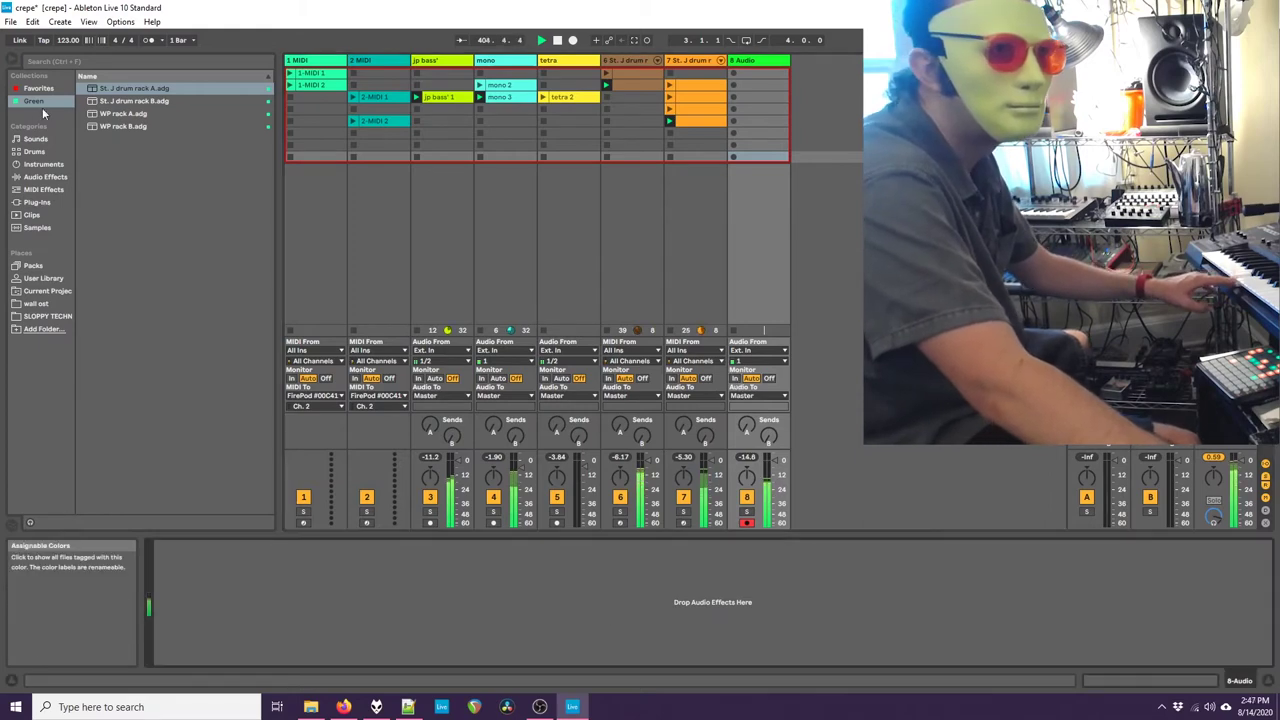
{"action": "left_click", "coordinate": [36, 151]}
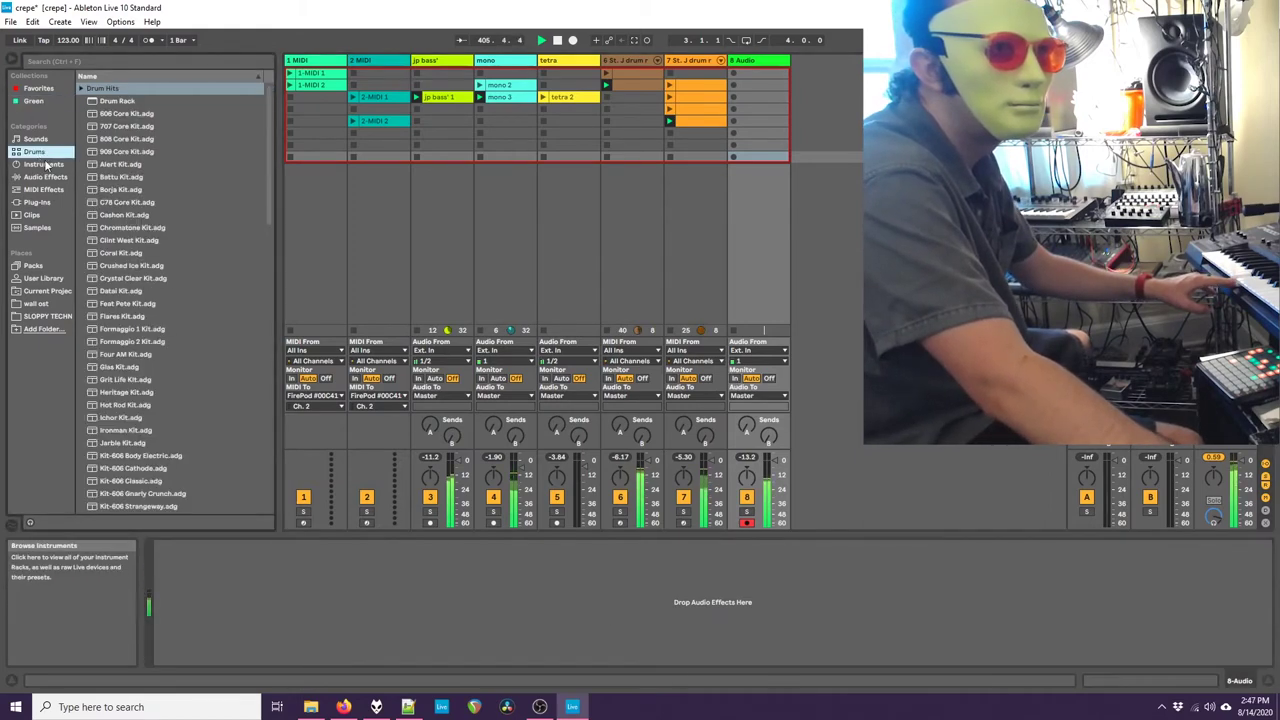
{"action": "left_click", "coordinate": [42, 92]}
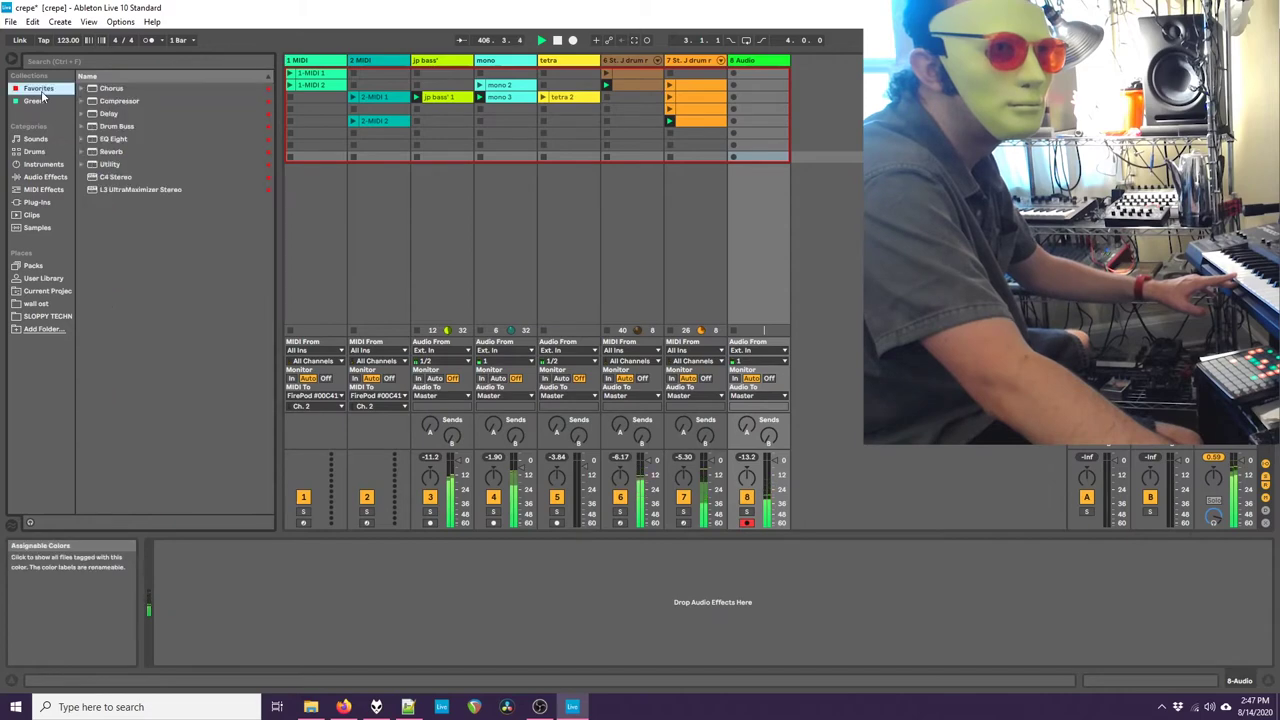
{"action": "left_click", "coordinate": [108, 114]}
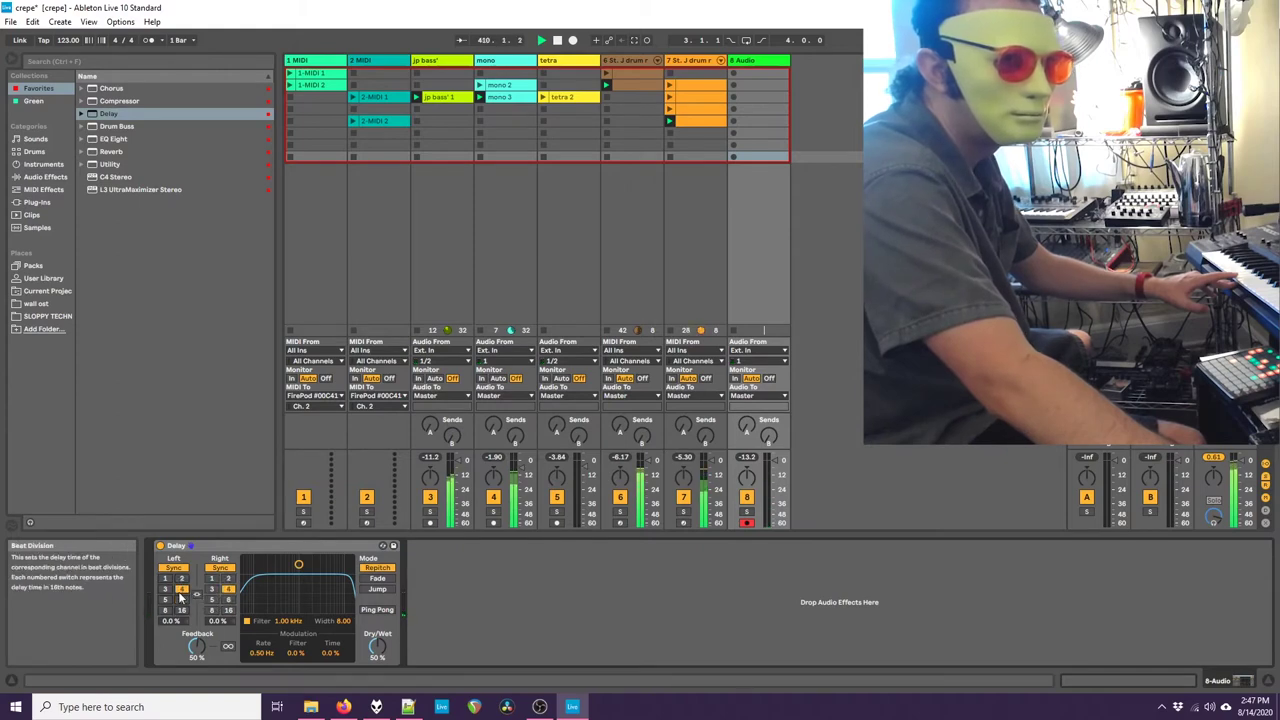
{"action": "left_click", "coordinate": [228, 601]}
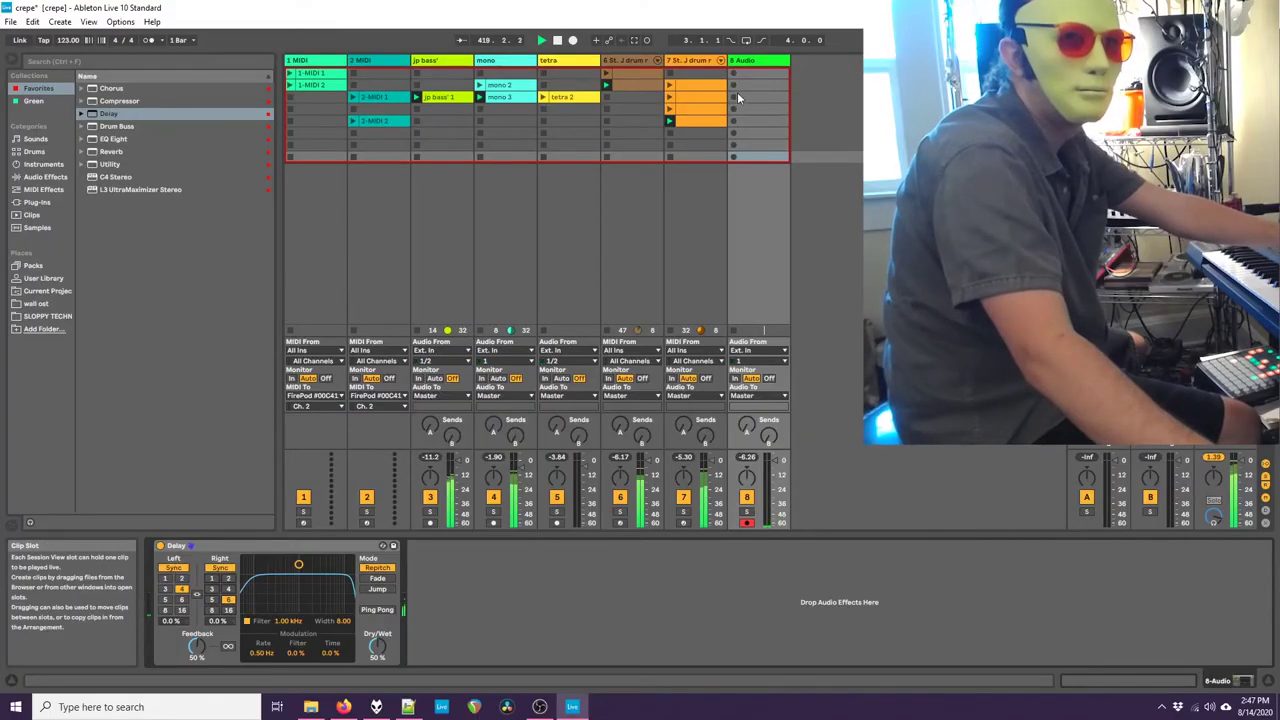
Step: Record two audio takes into the third and fourth slots of the new audio track, and play back the second take
{"action": "left_click", "coordinate": [738, 96]}
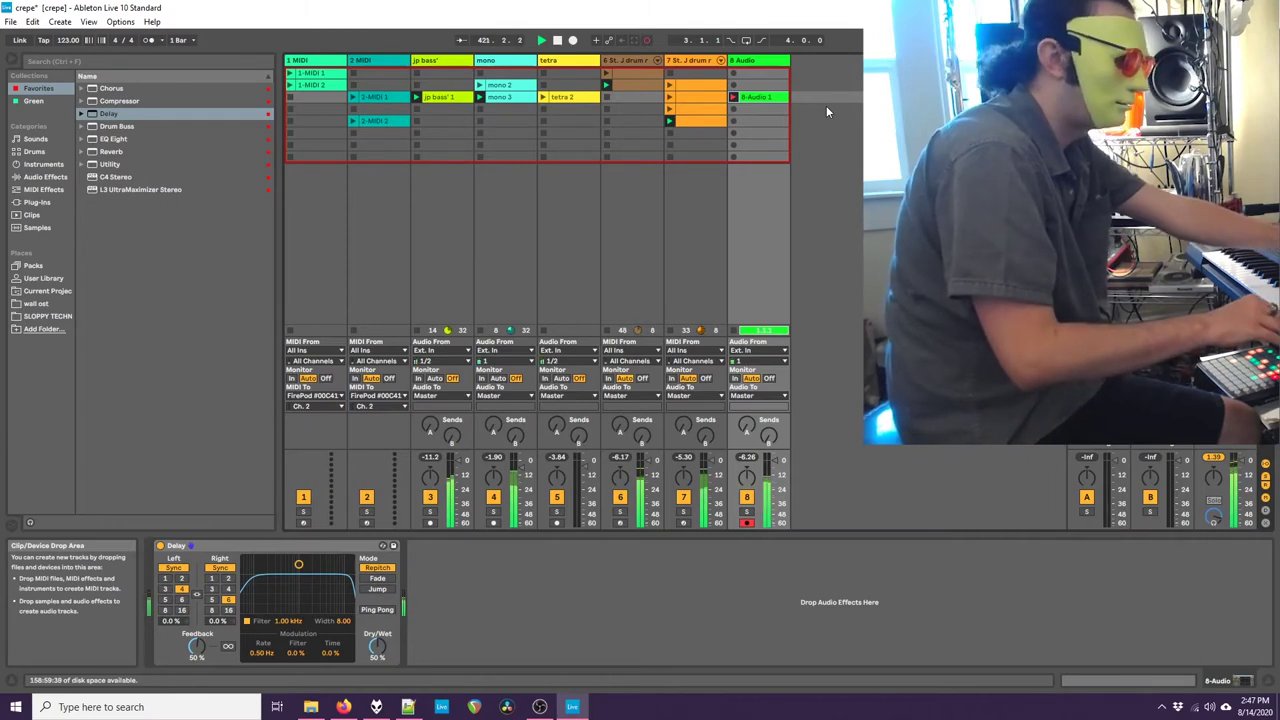
{"action": "left_click", "coordinate": [733, 331]}
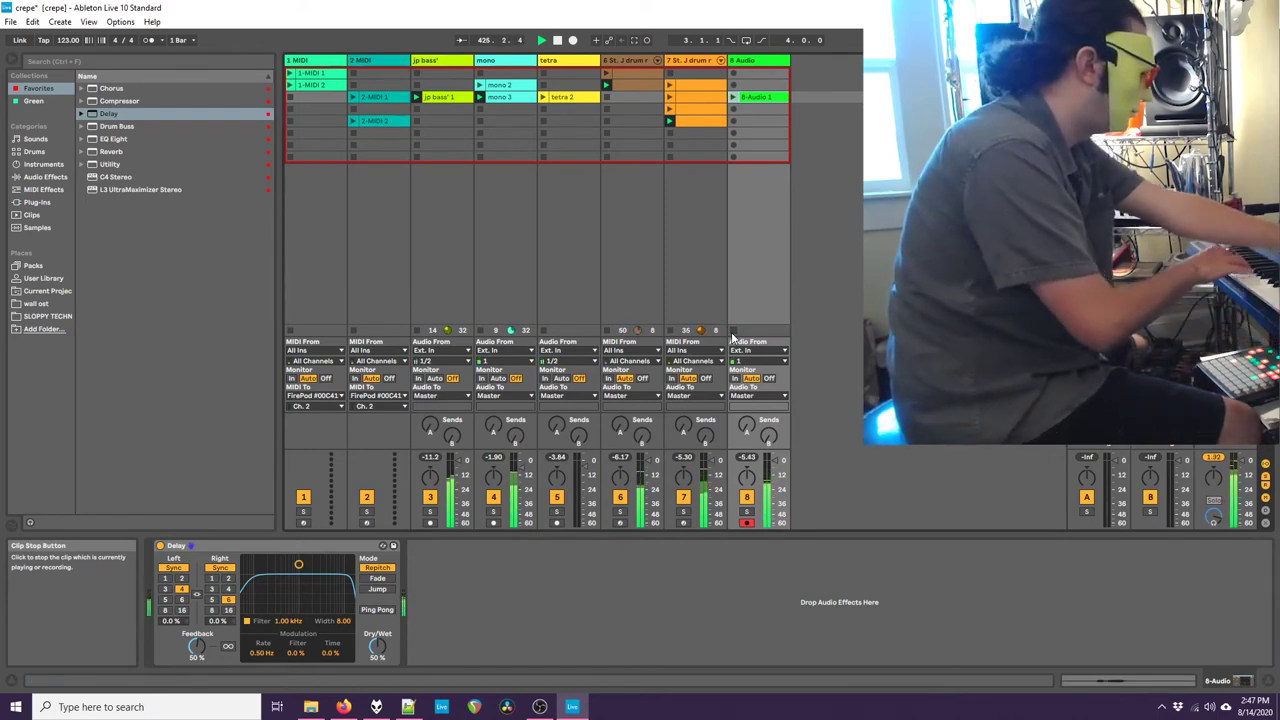
{"action": "left_click", "coordinate": [733, 112]}
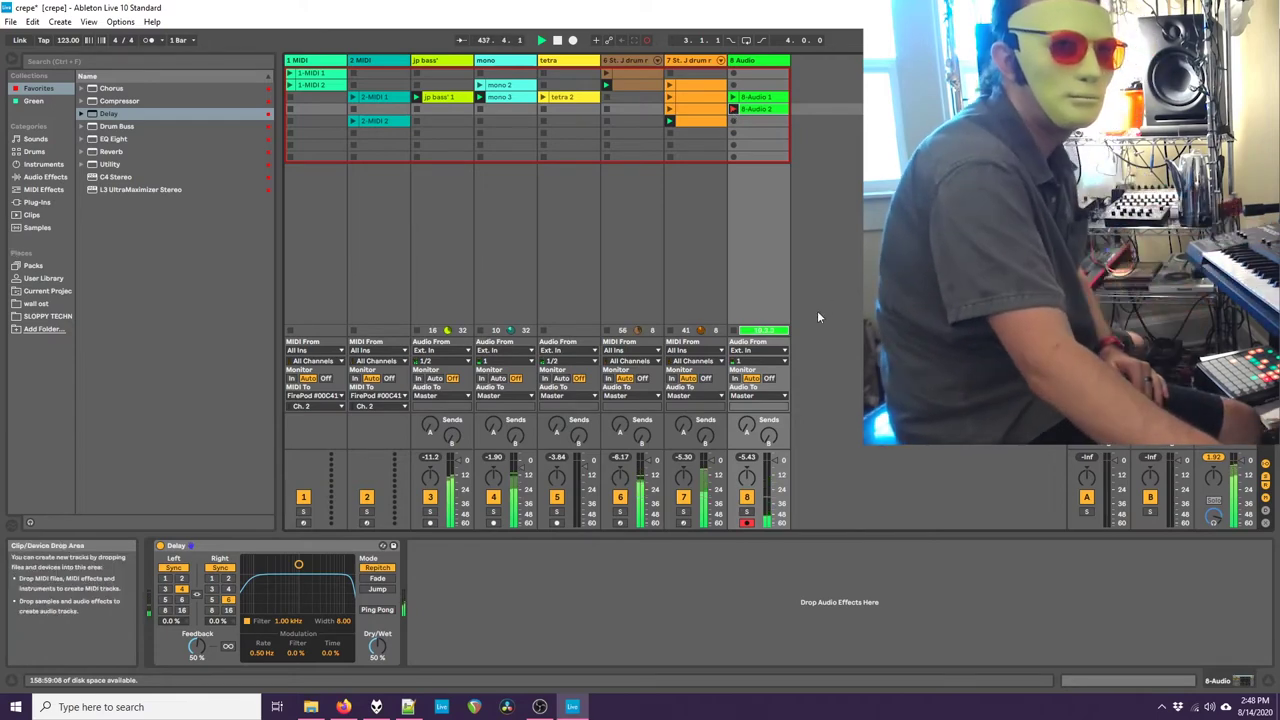
{"action": "left_click", "coordinate": [733, 108]}
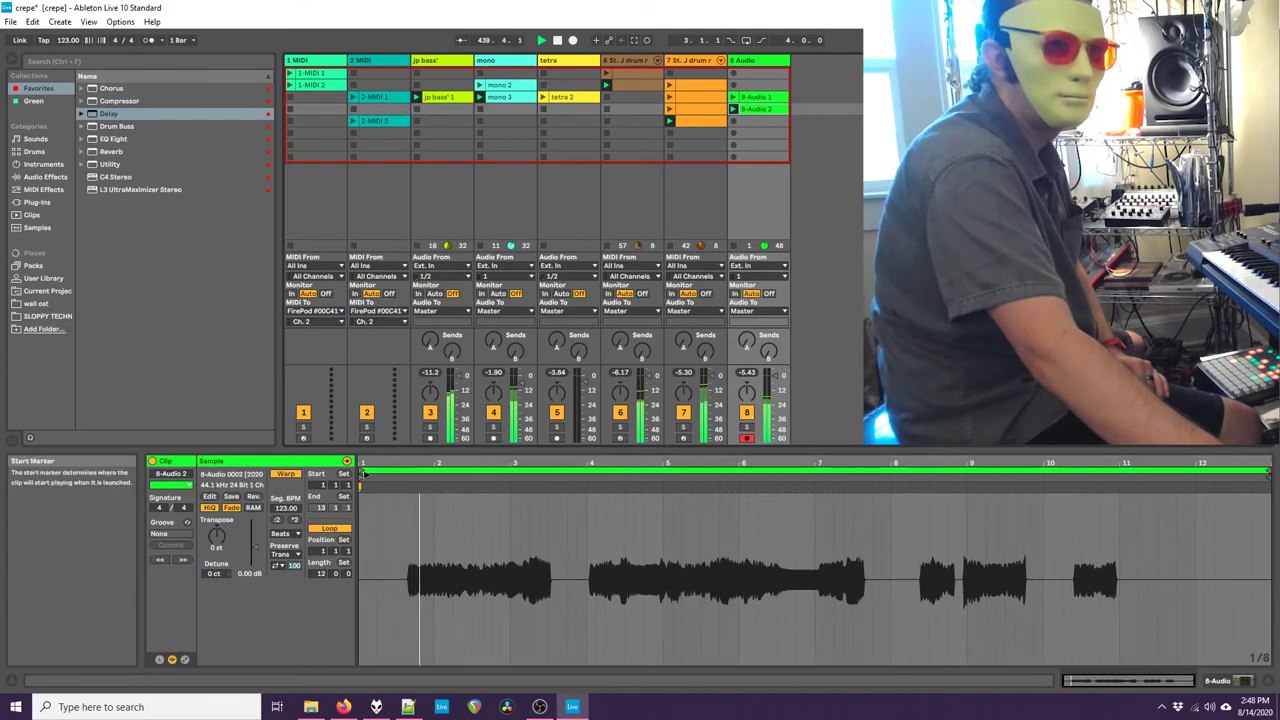
Step: Set the start and loop position of 8-Audio 2 to 10.1.1, with a loop length of 3 bars
{"action": "left_click_drag", "start_coordinate": [362, 470], "coordinate": [1045, 470]}
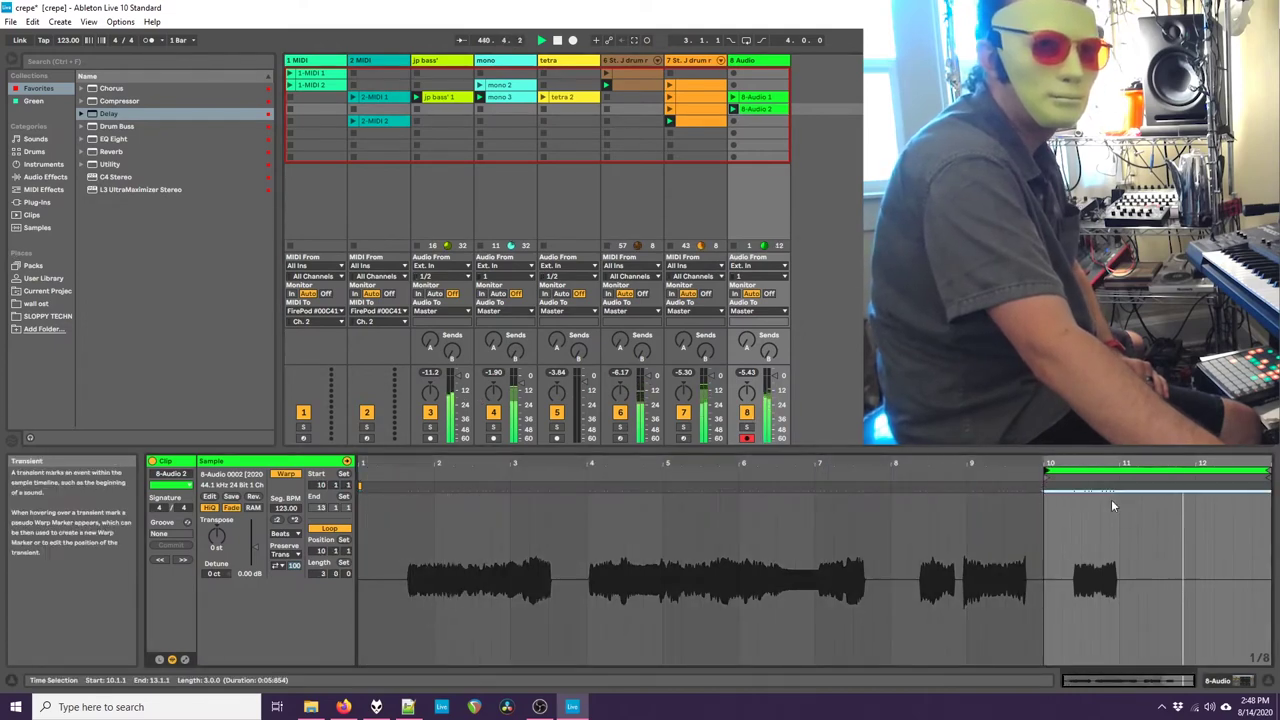
{"action": "mouse_move", "coordinate": [1270, 478]}
{"action": "left_mouse_down"}
{"action": "mouse_move", "coordinate": [1152, 480]}
{"action": "mouse_move", "coordinate": [1194, 480]}
{"action": "left_mouse_up"}
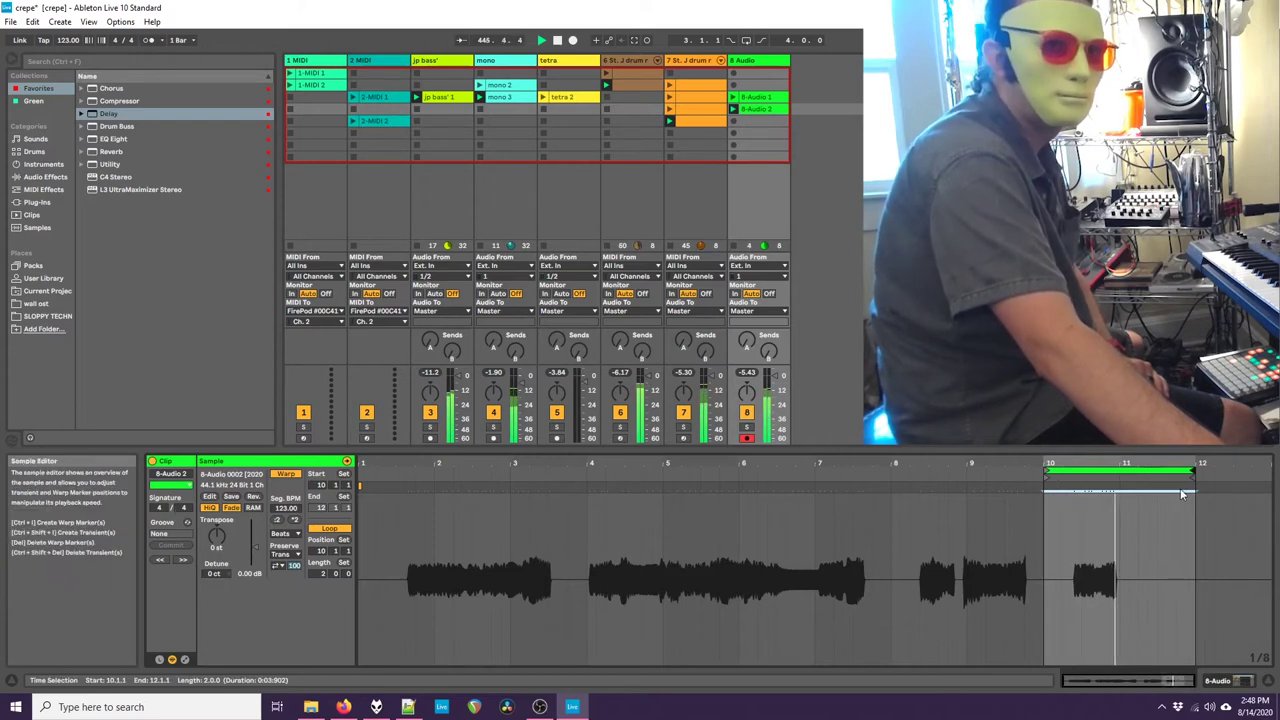
{"action": "mouse_move", "coordinate": [1191, 470]}
{"action": "left_mouse_down"}
{"action": "mouse_move", "coordinate": [1256, 470]}
{"action": "mouse_move", "coordinate": [1214, 470]}
{"action": "mouse_move", "coordinate": [1172, 447]}
{"action": "mouse_move", "coordinate": [1252, 448]}
{"action": "left_mouse_up"}
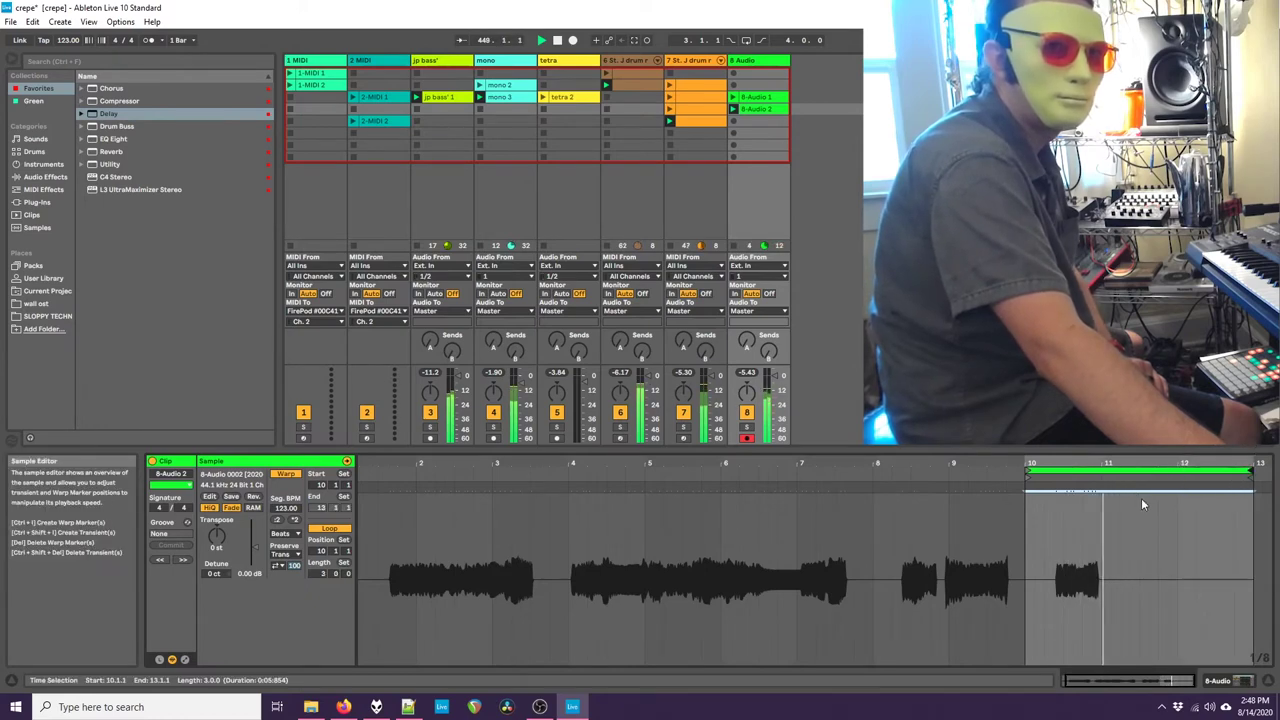
Step: Launch 8-Audio 1 and set its loop position to 2.1.1 with a length of 2 bars
{"action": "left_click", "coordinate": [734, 97]}
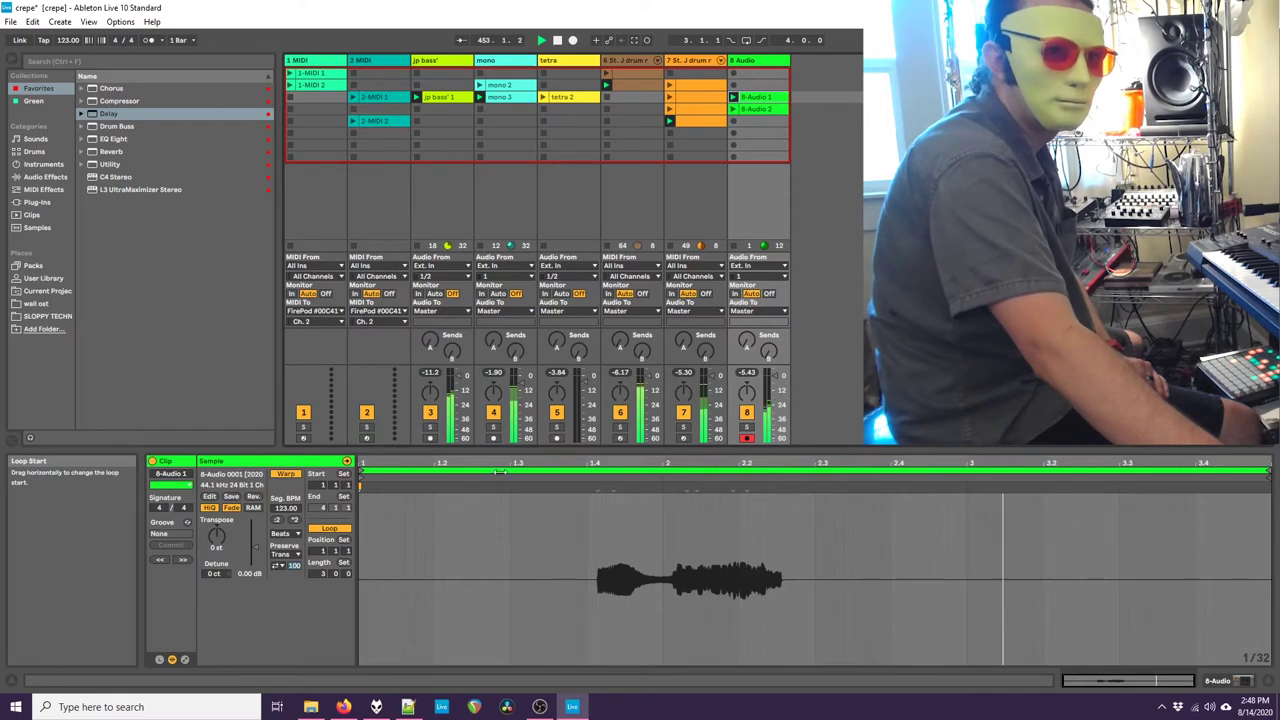
{"action": "left_click_drag", "start_coordinate": [549, 467], "coordinate": [586, 484]}
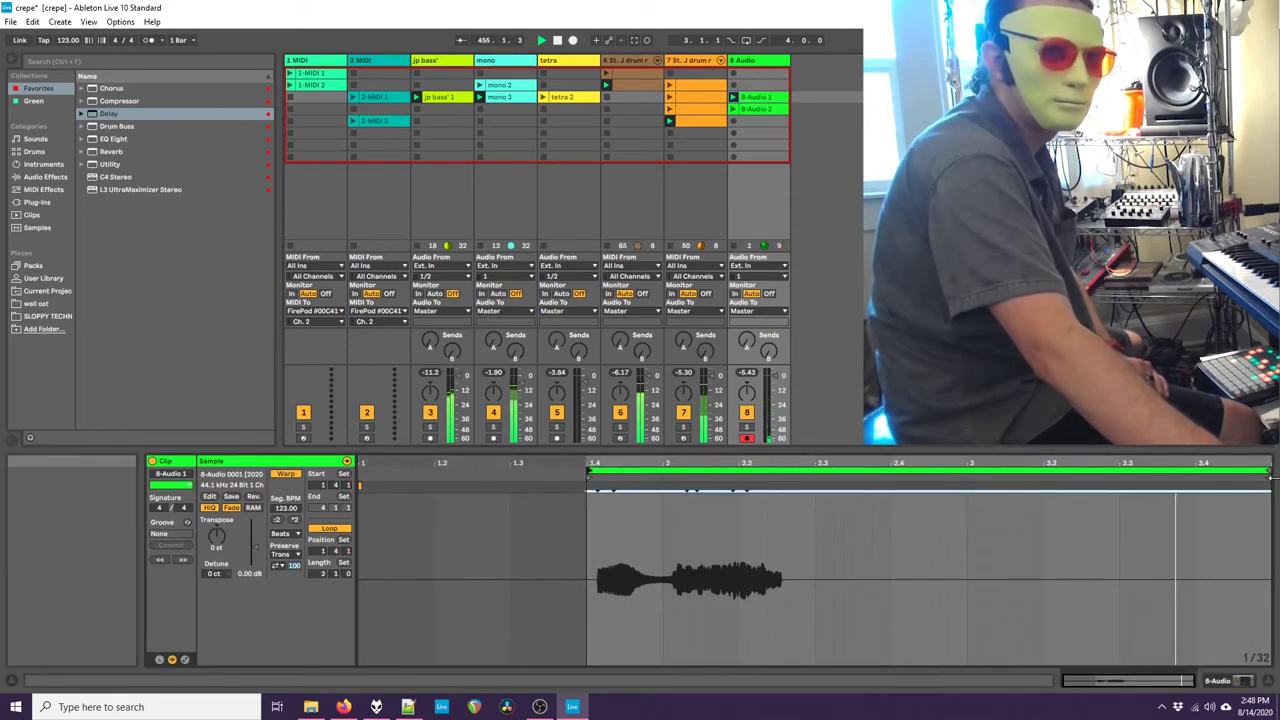
{"action": "left_click_drag", "start_coordinate": [1268, 466], "coordinate": [970, 489]}
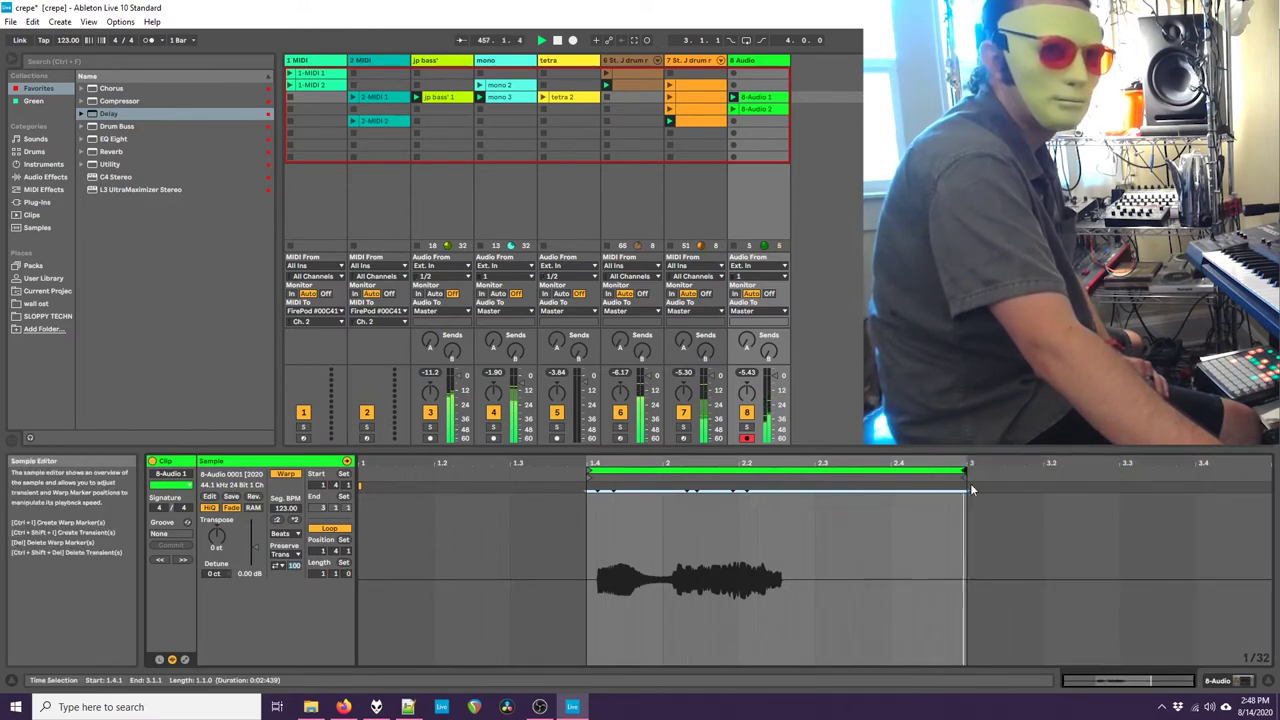
{"action": "left_click_drag", "start_coordinate": [602, 468], "coordinate": [680, 476]}
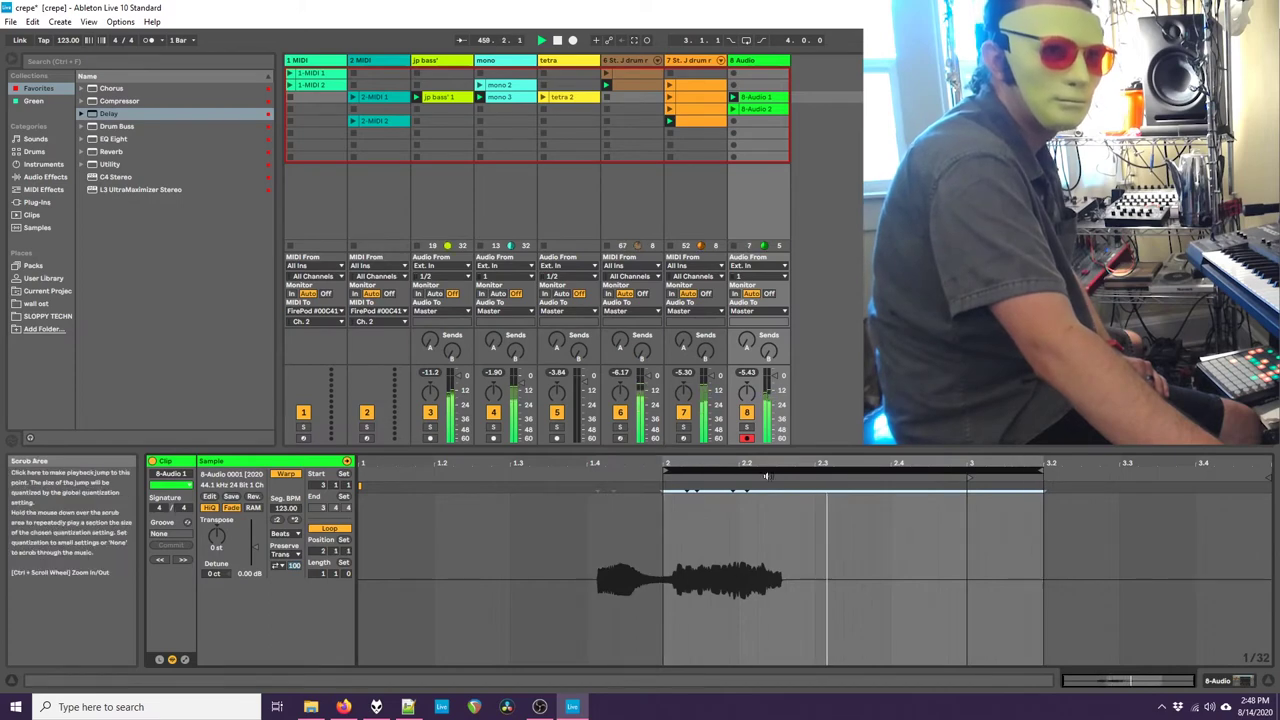
{"action": "left_click_drag", "start_coordinate": [1044, 467], "coordinate": [1253, 472]}
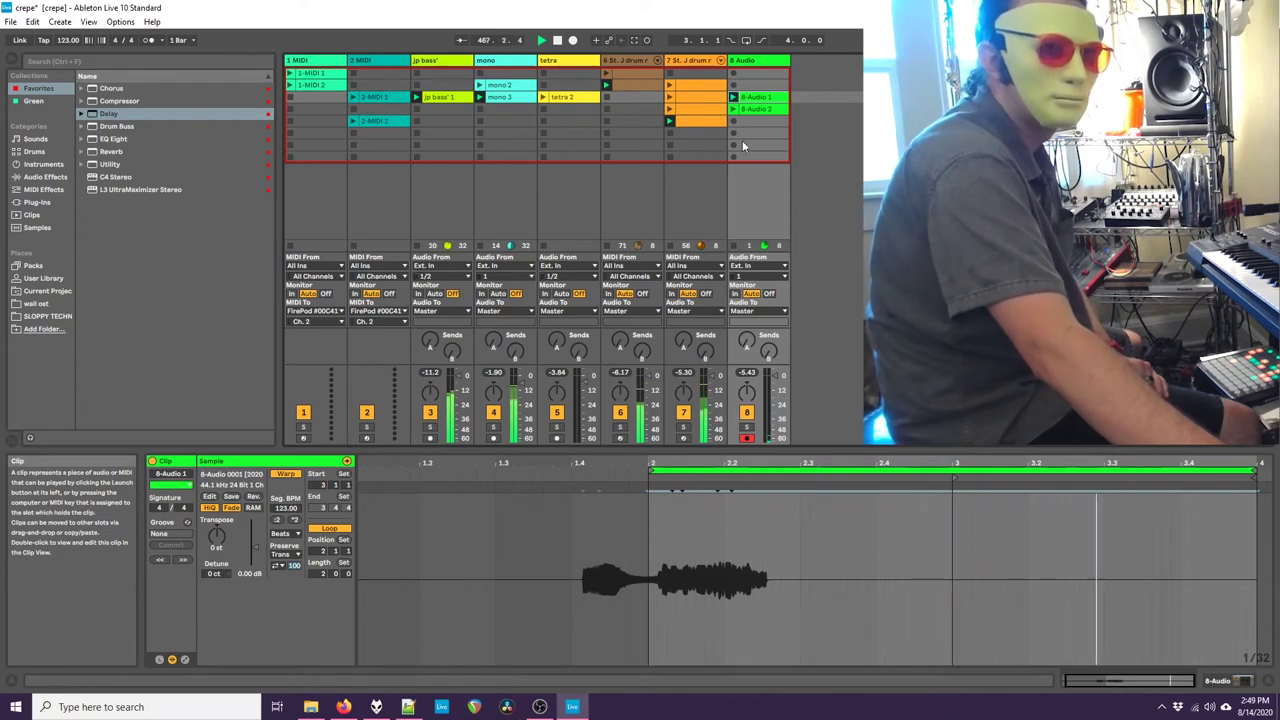
Step: Move the start marker of 8-Audio 1 to 2.1.1, and launch 8-Audio 2
{"action": "mouse_move", "coordinate": [651, 490]}
{"action": "left_mouse_down"}
{"action": "mouse_move", "coordinate": [486, 490]}
{"action": "mouse_move", "coordinate": [631, 490]}
{"action": "left_mouse_up"}
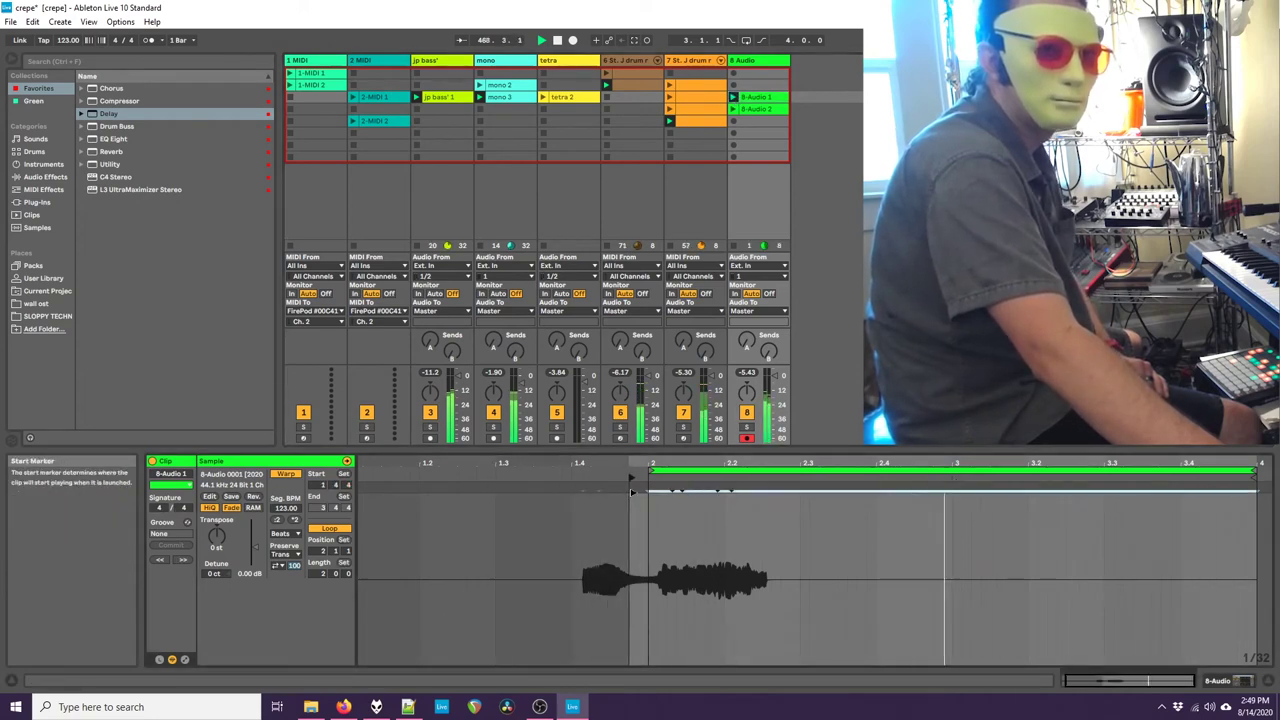
{"action": "left_click", "coordinate": [749, 86]}
{"action": "left_click", "coordinate": [750, 97]}
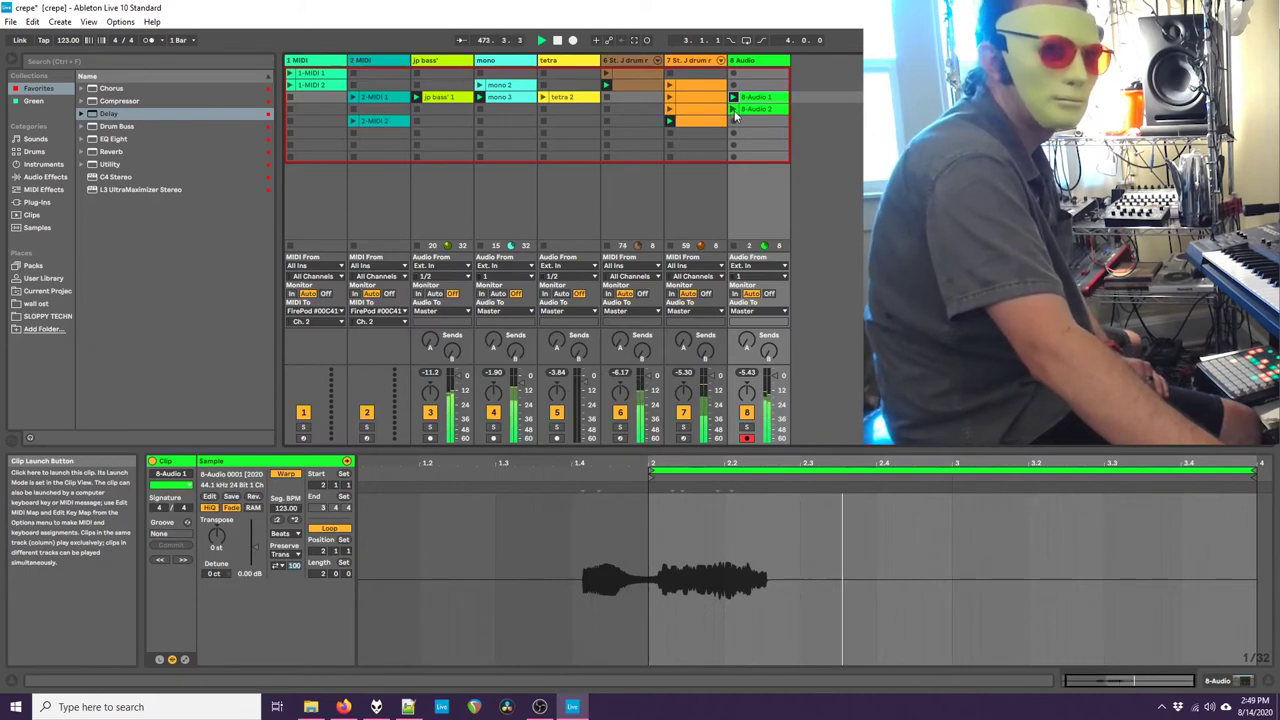
{"action": "left_click", "coordinate": [740, 111]}
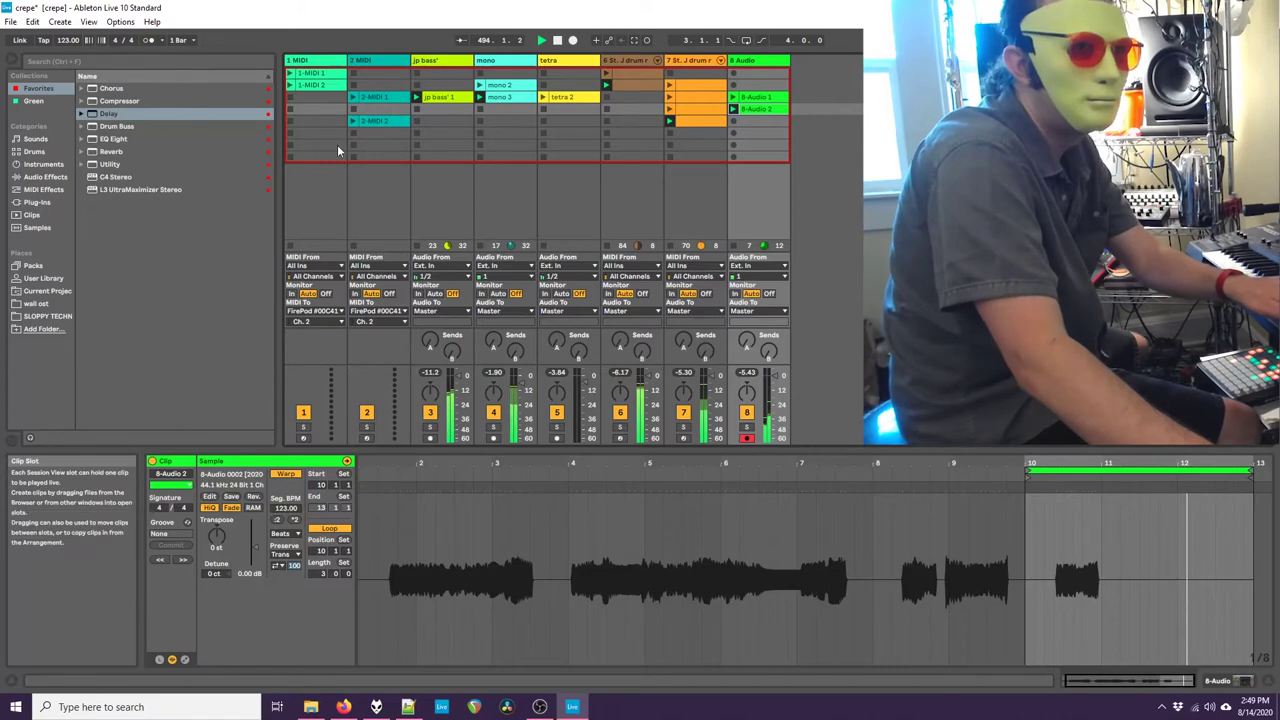
Step: Arm track 2 MIDI and record a MIDI part into its seventh slot, stopping when the part is complete
{"action": "left_click", "coordinate": [371, 145]}
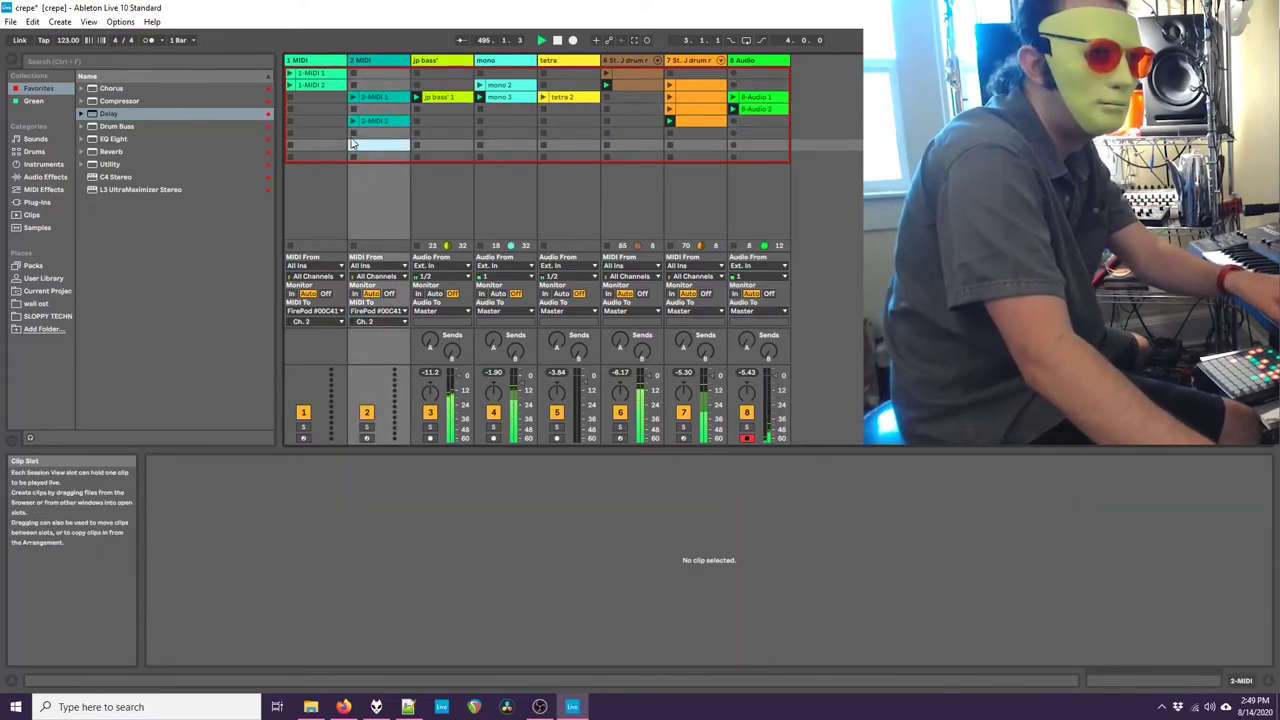
{"action": "left_click", "coordinate": [366, 439]}
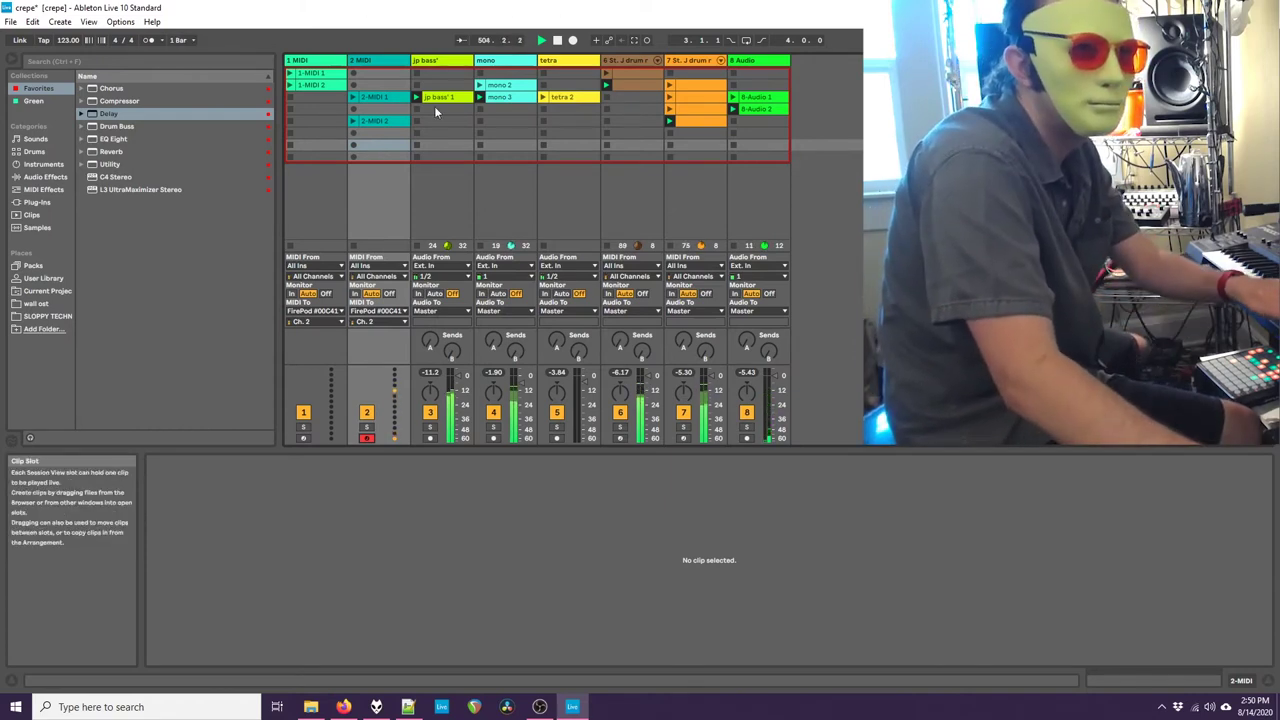
{"action": "left_click", "coordinate": [353, 145]}
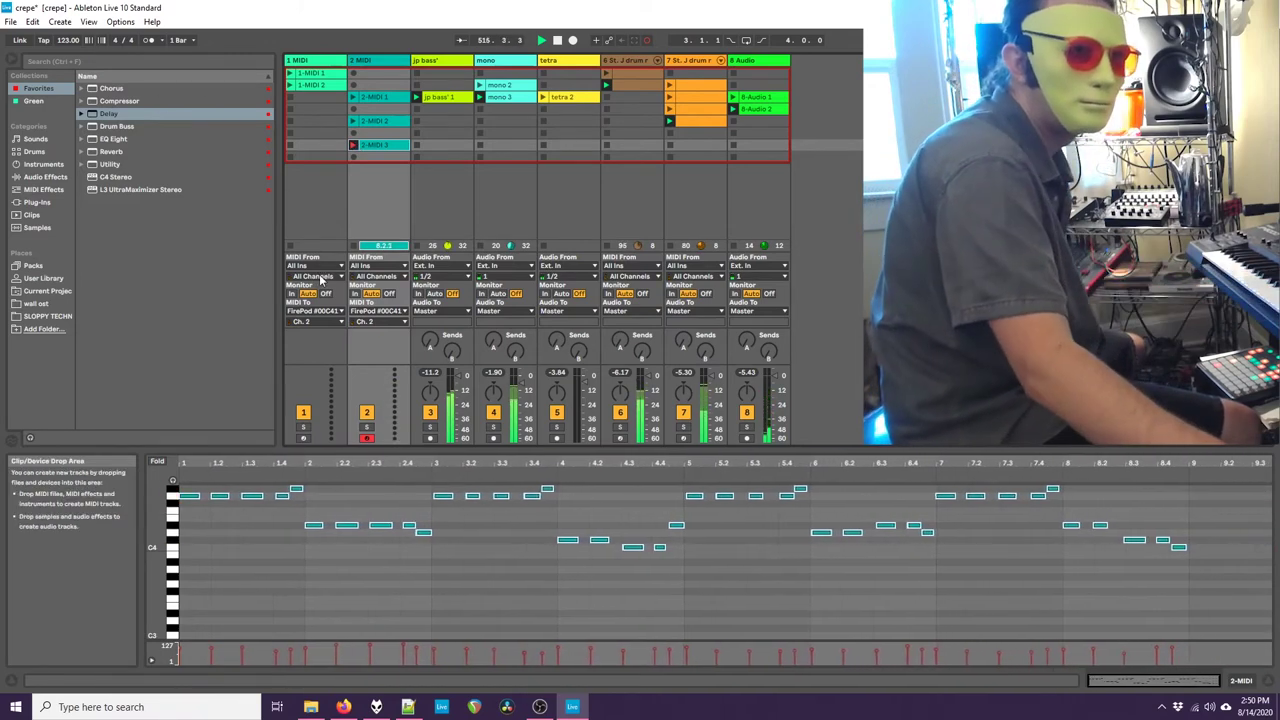
{"action": "left_click", "coordinate": [357, 247]}
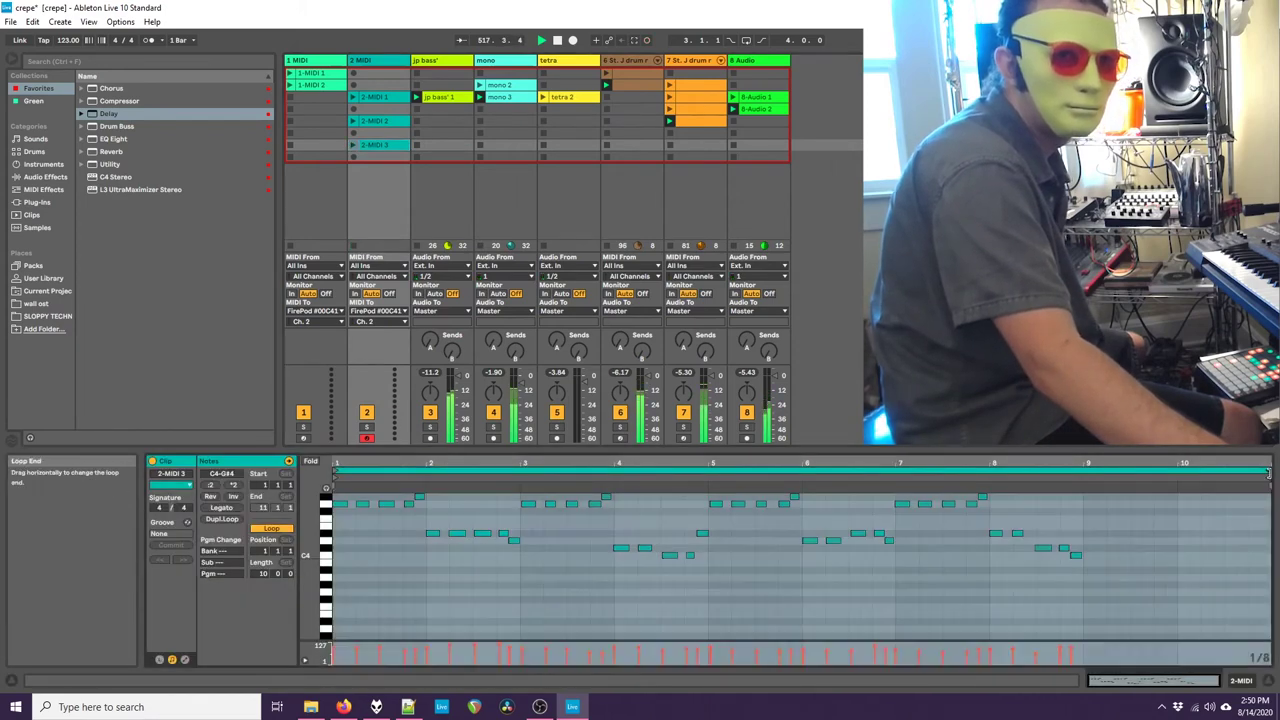
Step: Shorten the loop of the recorded 2-MIDI 3 clip to 8 bars and launch the clip
{"action": "left_click_drag", "start_coordinate": [1268, 476], "coordinate": [1088, 480]}
{"action": "left_click", "coordinate": [353, 147]}
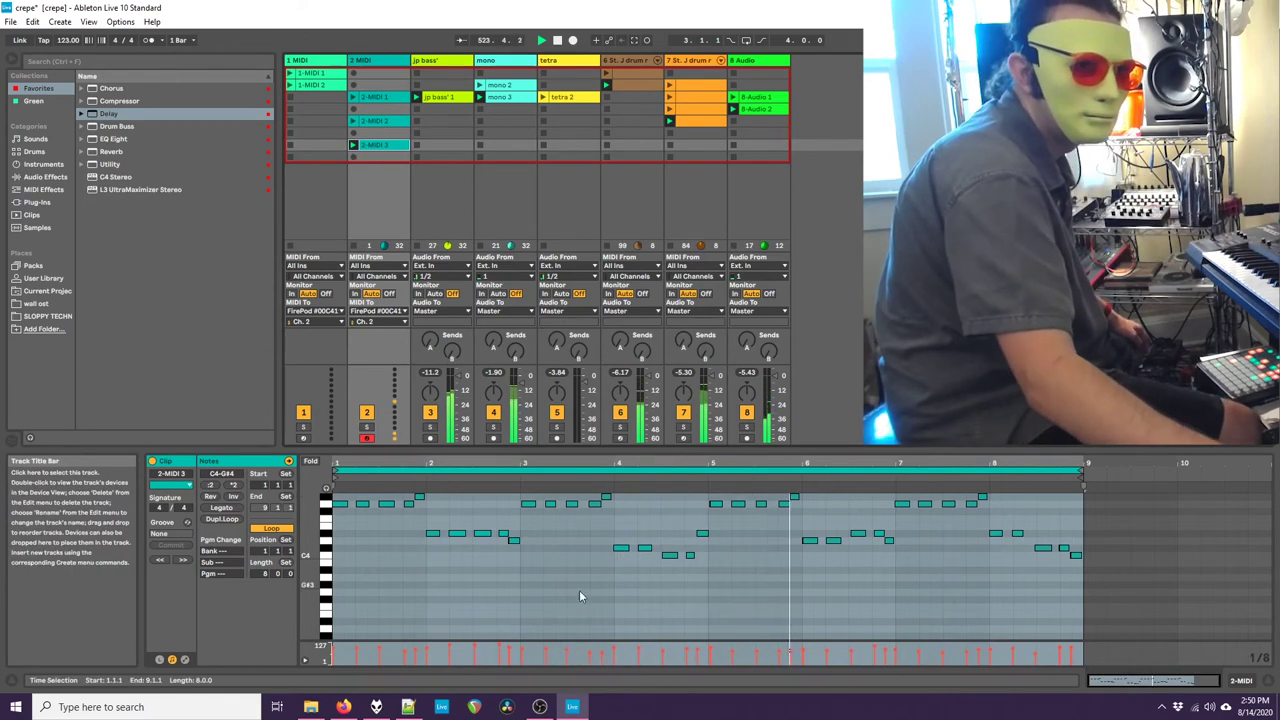
Step: Raise the first two notes of bar 6 in 2-MIDI 3 to D#4
{"action": "scroll", "coordinate": [580, 600], "scroll_direction": "up", "scroll_amount": 2}
{"action": "left_click_drag", "start_coordinate": [800, 584], "coordinate": [838, 540]}
{"action": "key", "text": "Up"}
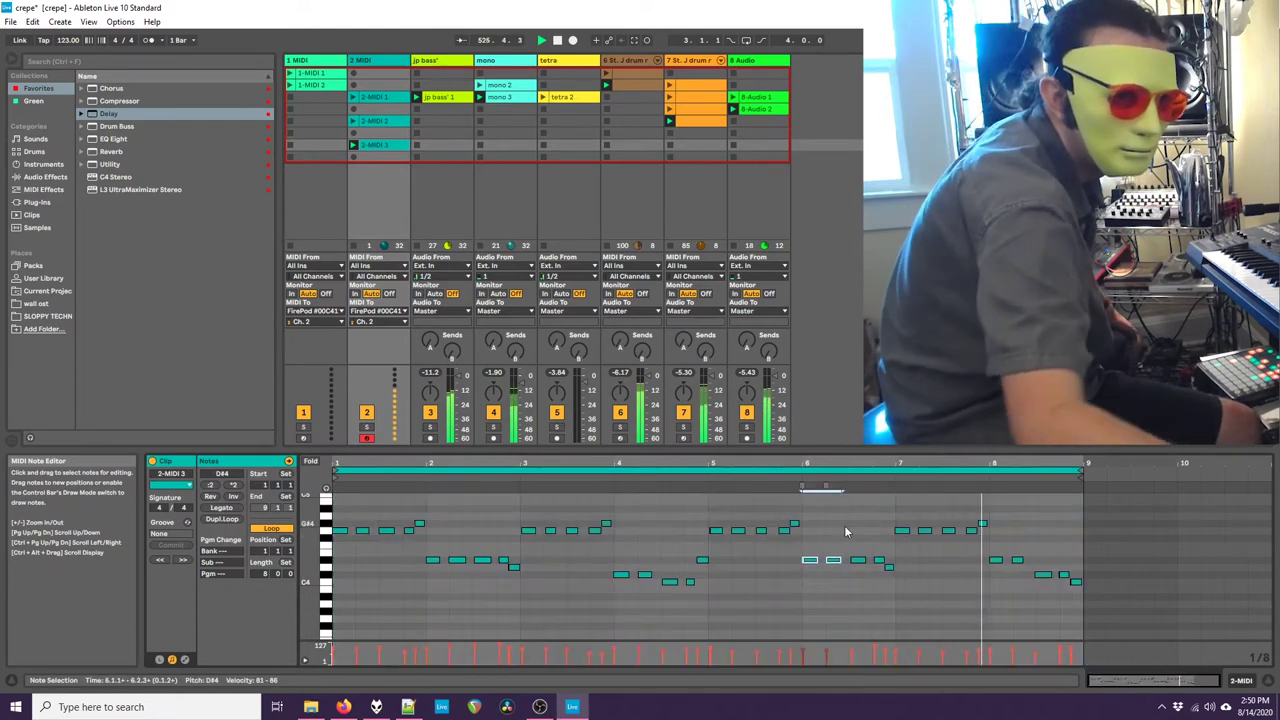
Step: Insert a new audio track after 8 Audio and rename the 8 Audio track to fx
{"action": "left_click", "coordinate": [999, 614]}
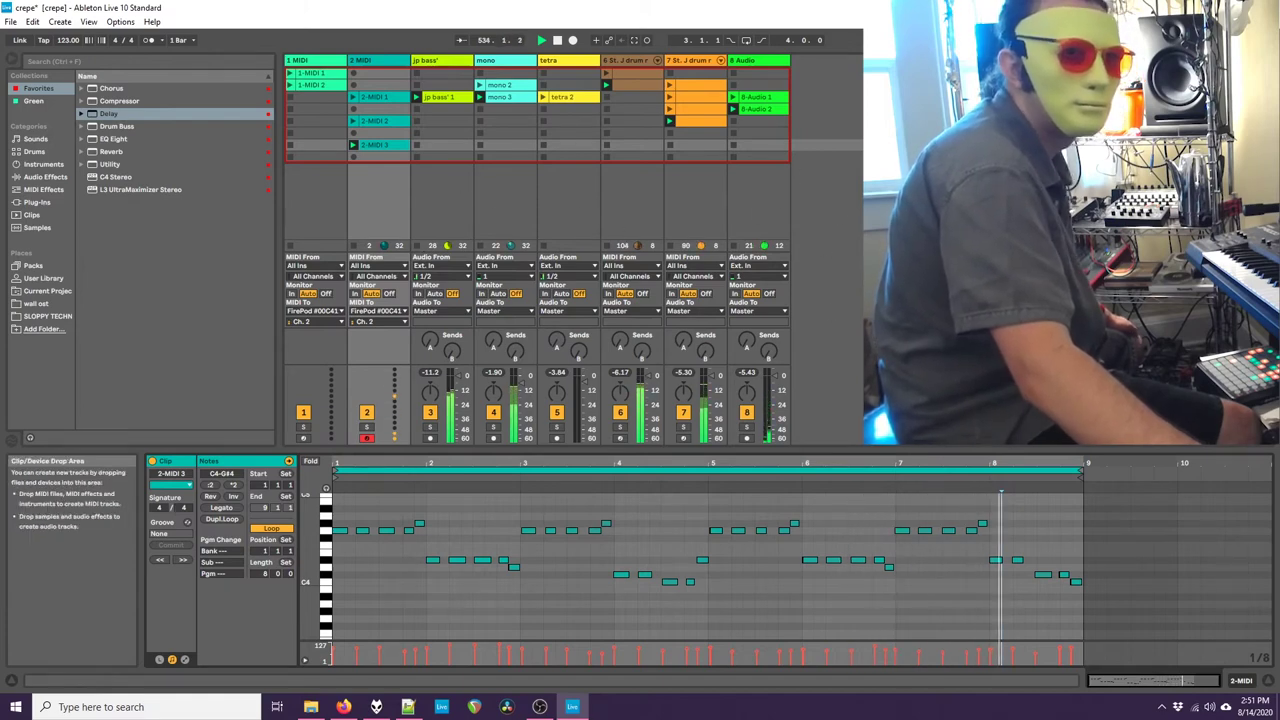
{"action": "right_click", "coordinate": [825, 204]}
{"action": "left_click", "coordinate": [841, 208]}
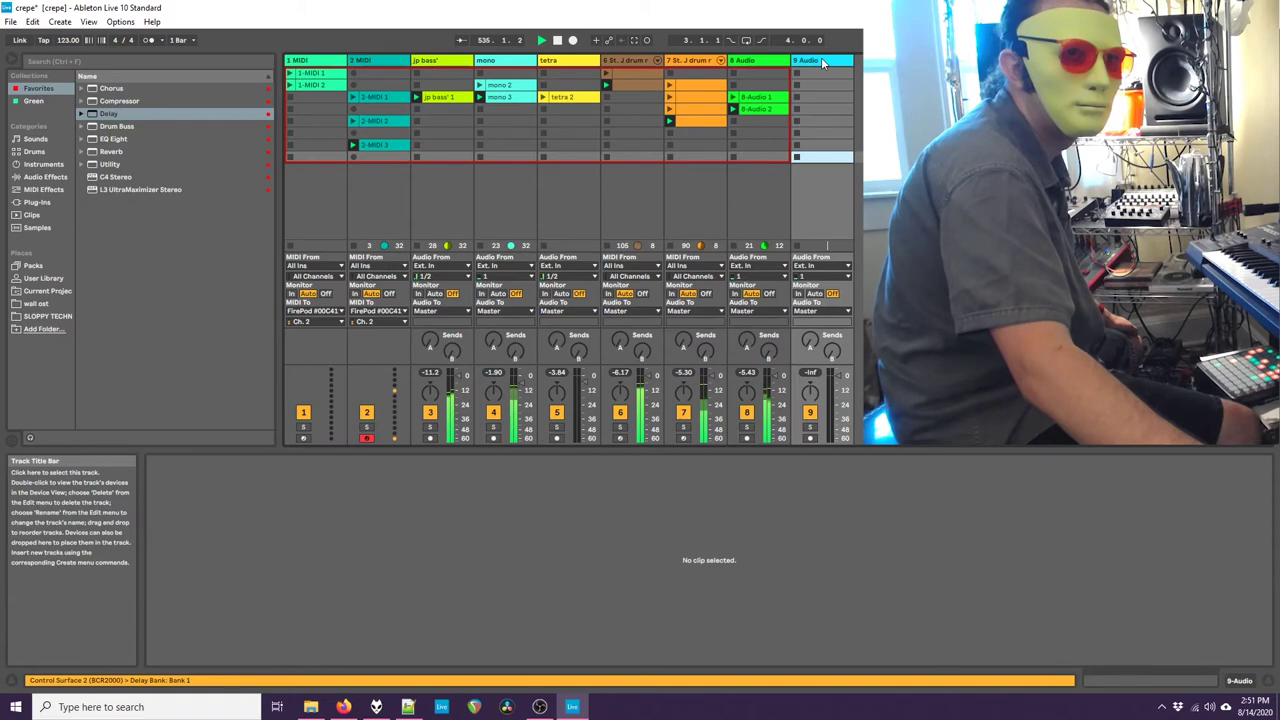
{"action": "right_click", "coordinate": [758, 61]}
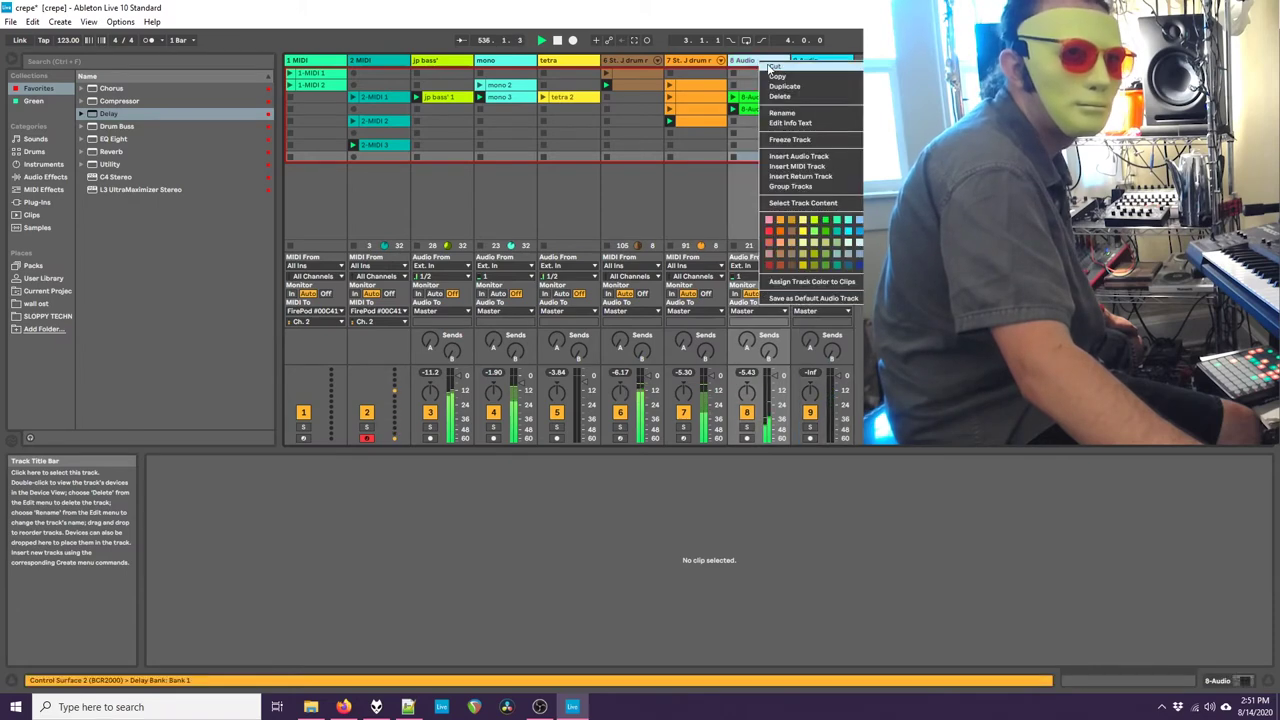
{"action": "left_click", "coordinate": [790, 115]}
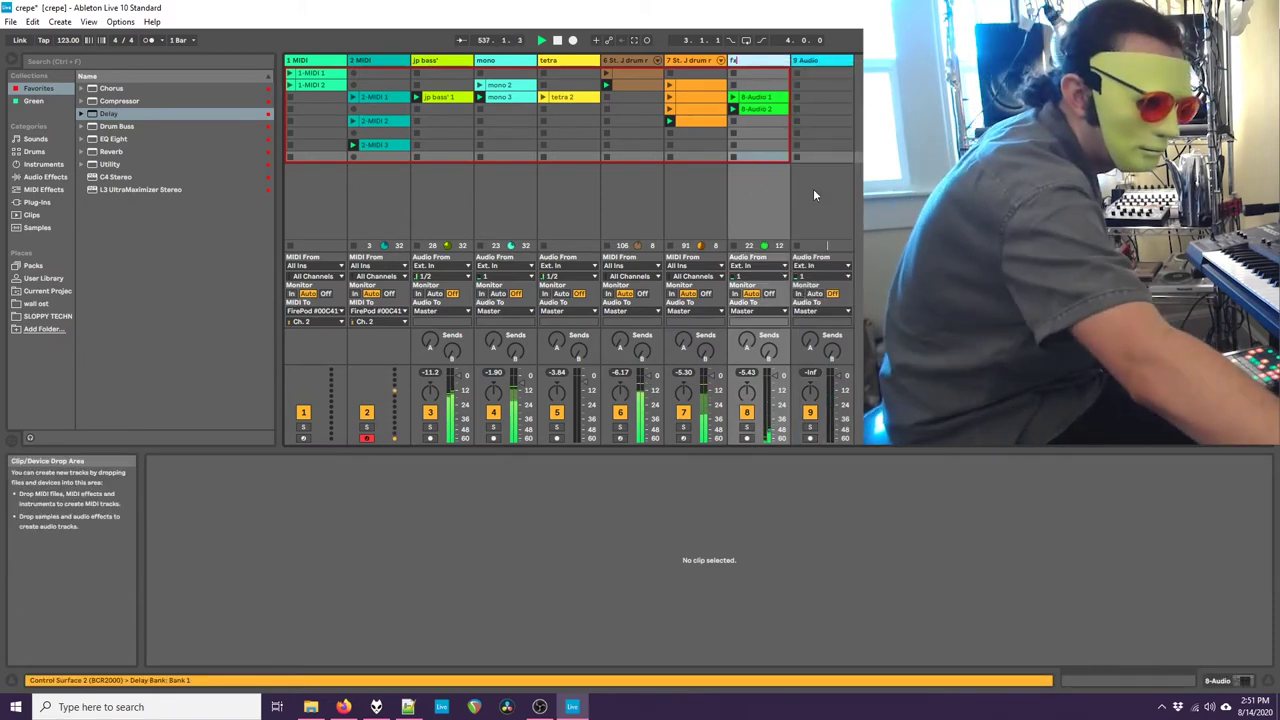
{"action": "type", "text": "fx"}
Step: Rename the new 9 Audio track to lead
{"action": "left_click", "coordinate": [843, 61]}
{"action": "right_click", "coordinate": [843, 61]}
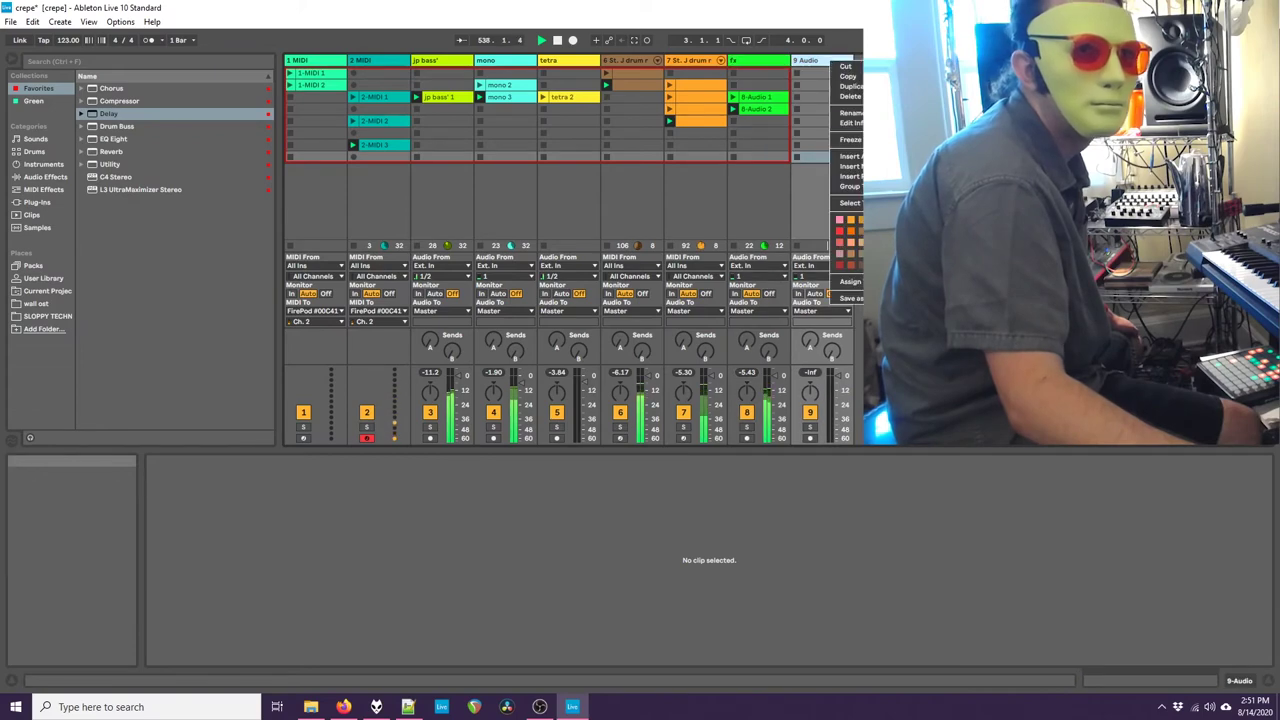
{"action": "left_click", "coordinate": [860, 113]}
{"action": "left_click", "coordinate": [860, 112]}
{"action": "right_click", "coordinate": [818, 63]}
{"action": "left_click", "coordinate": [844, 117]}
{"action": "type", "text": "lead"}
{"action": "key", "text": "Return"}
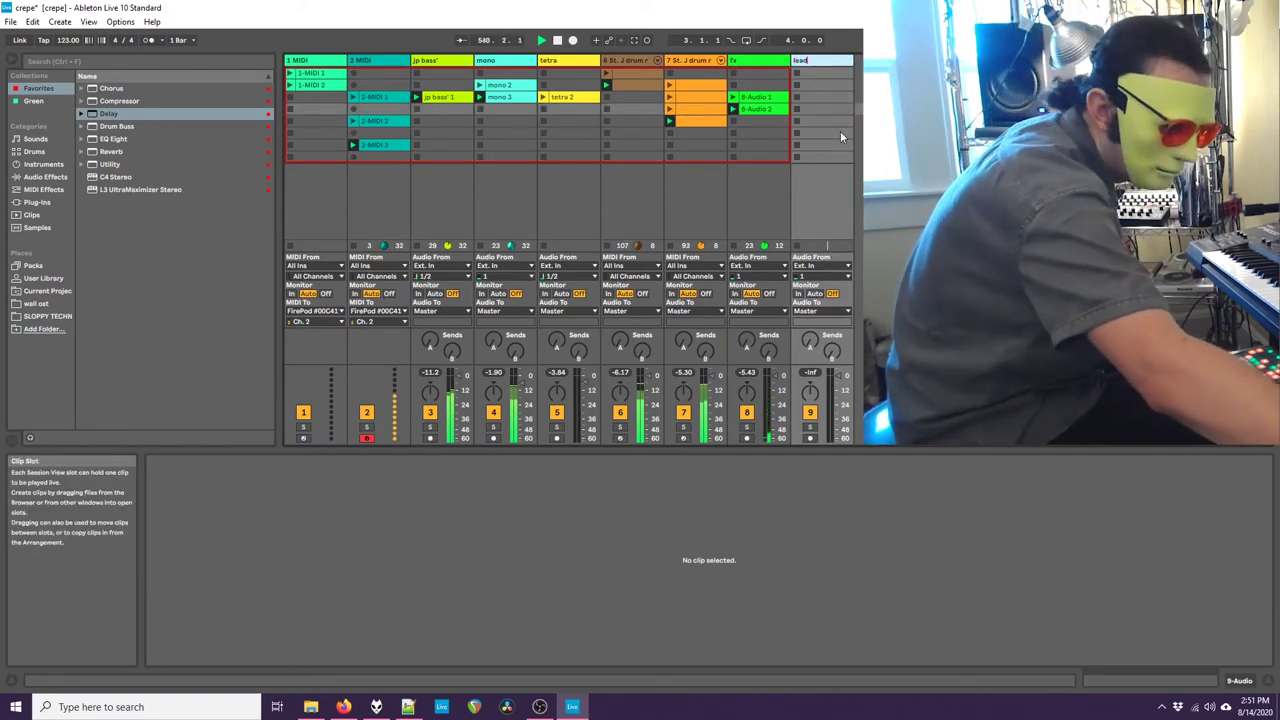
Step: Arm the lead track for recording and set its external input channel to 1/2
{"action": "left_click", "coordinate": [810, 438]}
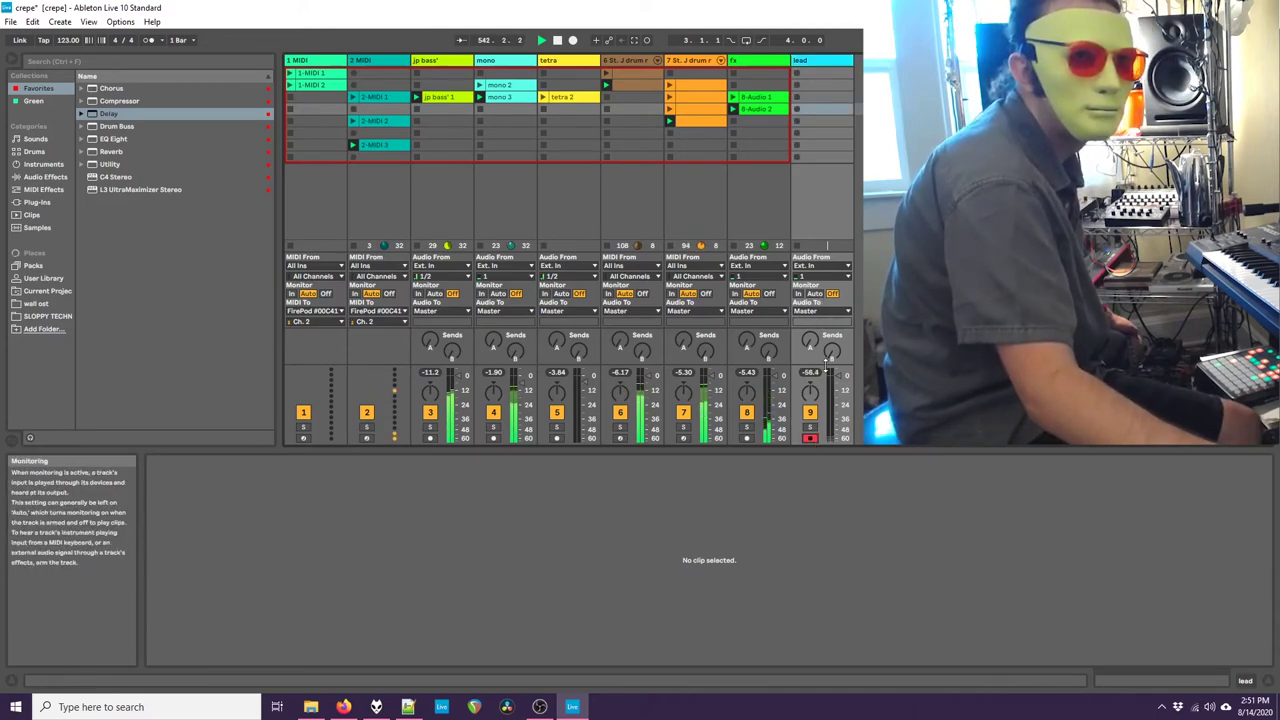
{"action": "left_click", "coordinate": [826, 286]}
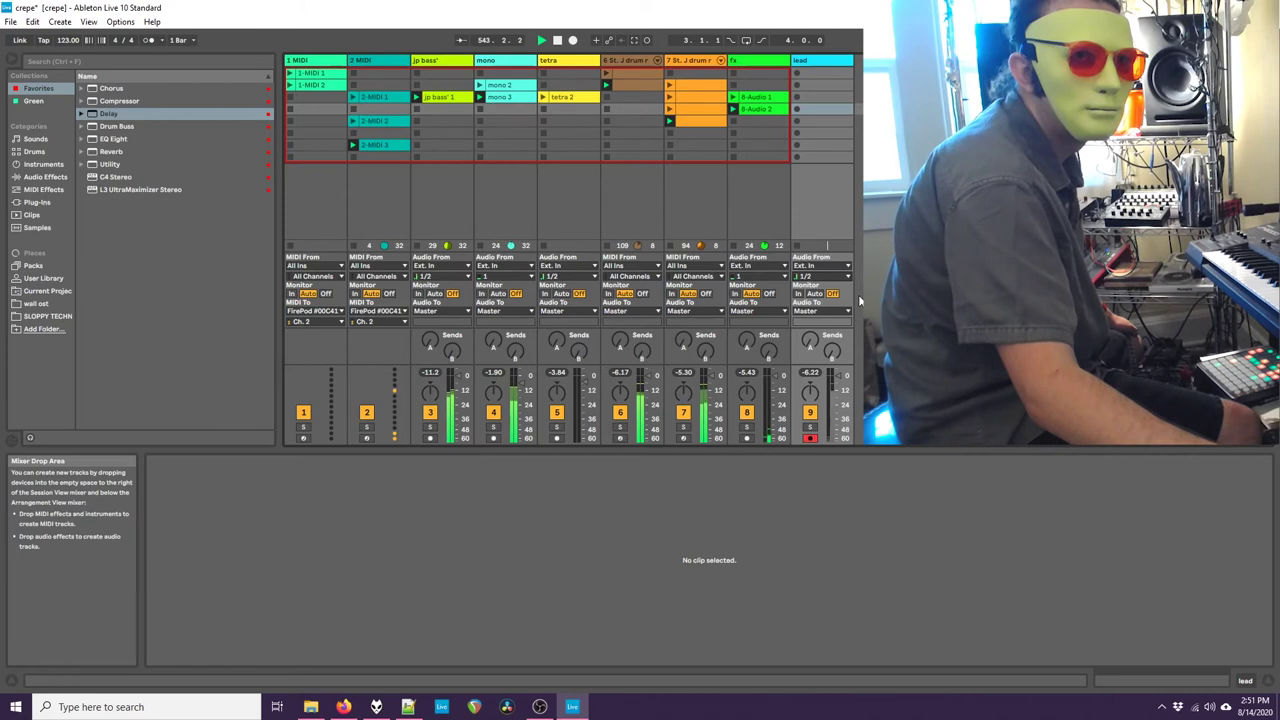